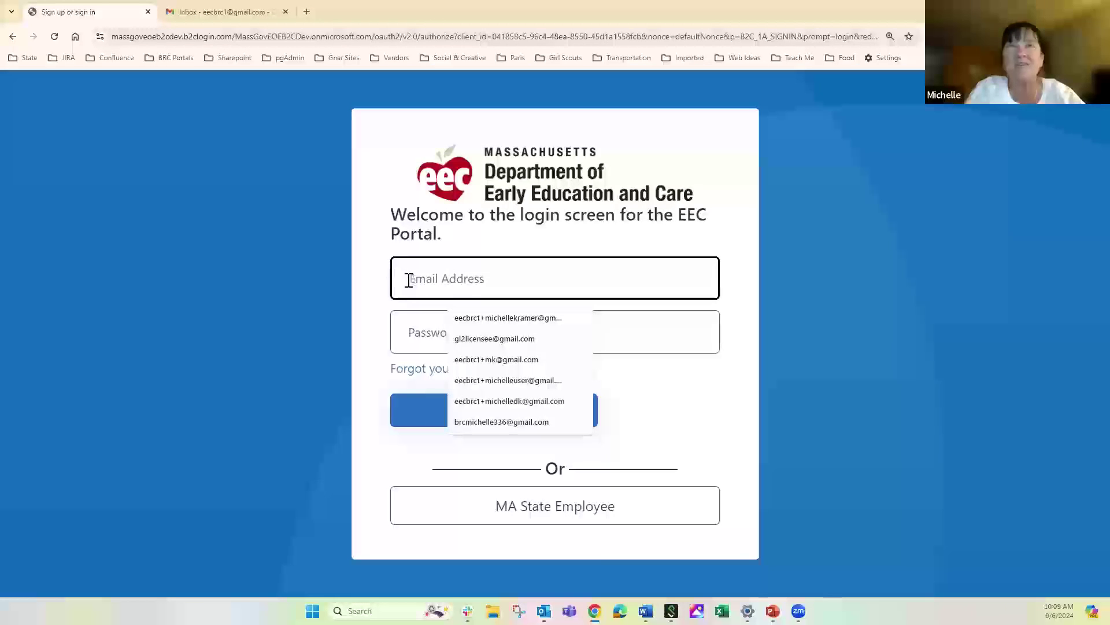
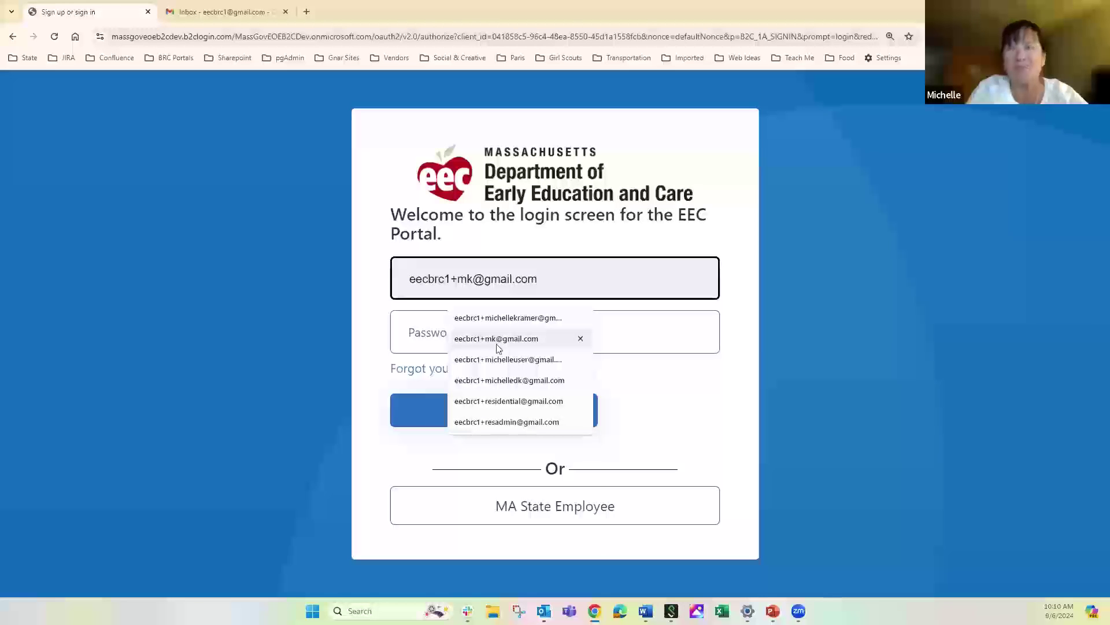
# Fill in the saved account email and the account password on the portal sign-in page
pyautogui.click(498, 344)
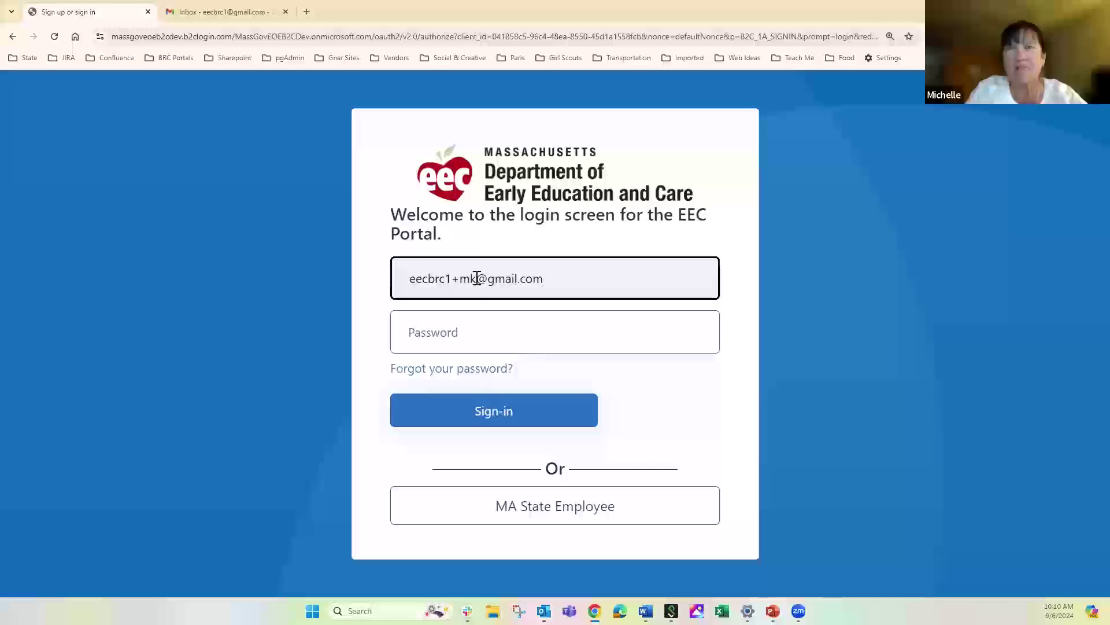
pyautogui.click(457, 335)
pyautogui.write('•••••')
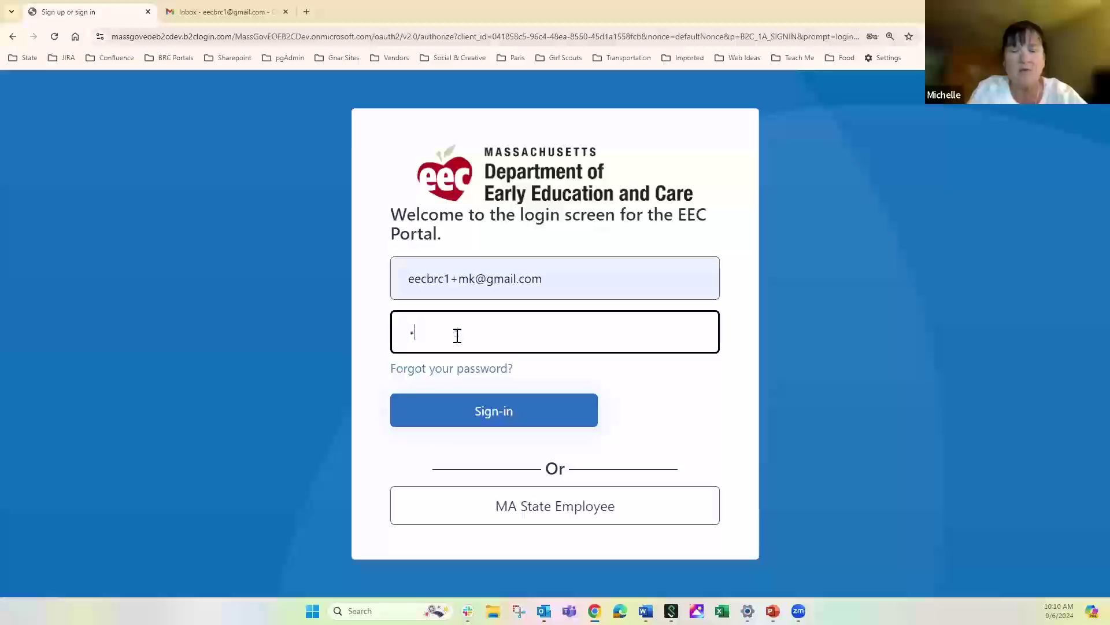
pyautogui.write('••')
pyautogui.press('BackSpace')
pyautogui.press('BackSpace')
pyautogui.press('BackSpace')
pyautogui.press('BackSpace')
pyautogui.press('BackSpace')
pyautogui.press('BackSpace')
pyautogui.press('BackSpace')
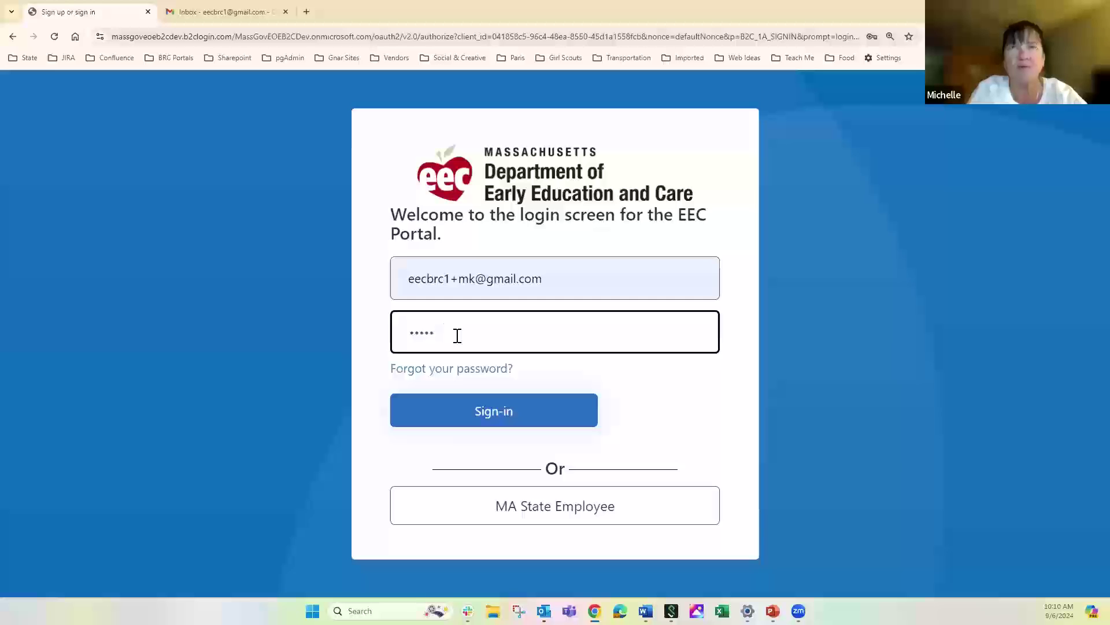
pyautogui.write('•••••••')
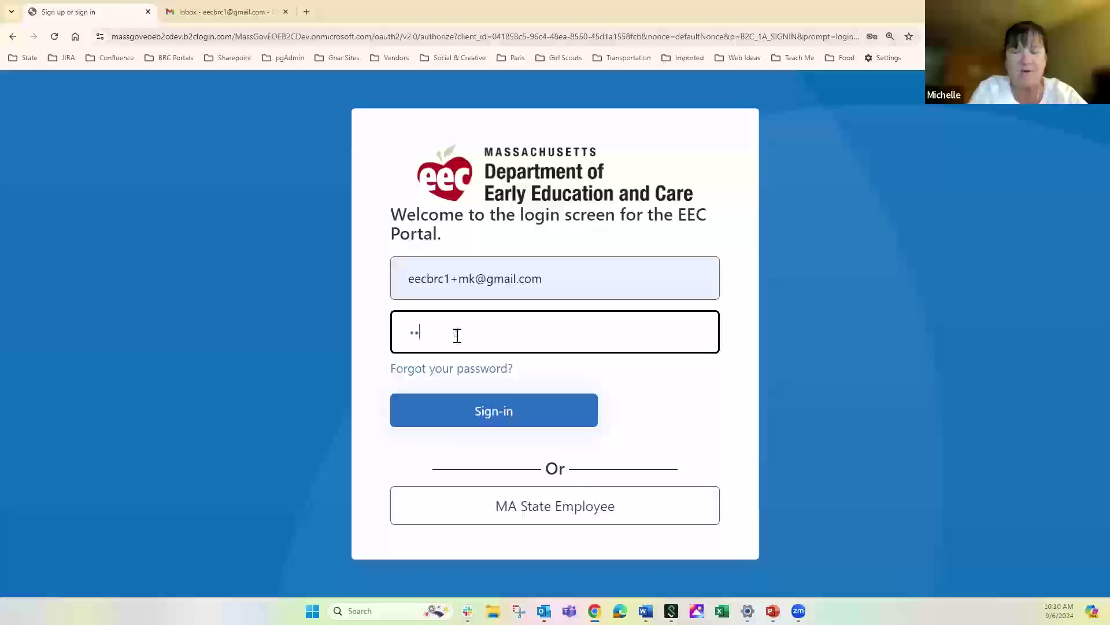
pyautogui.write('••')
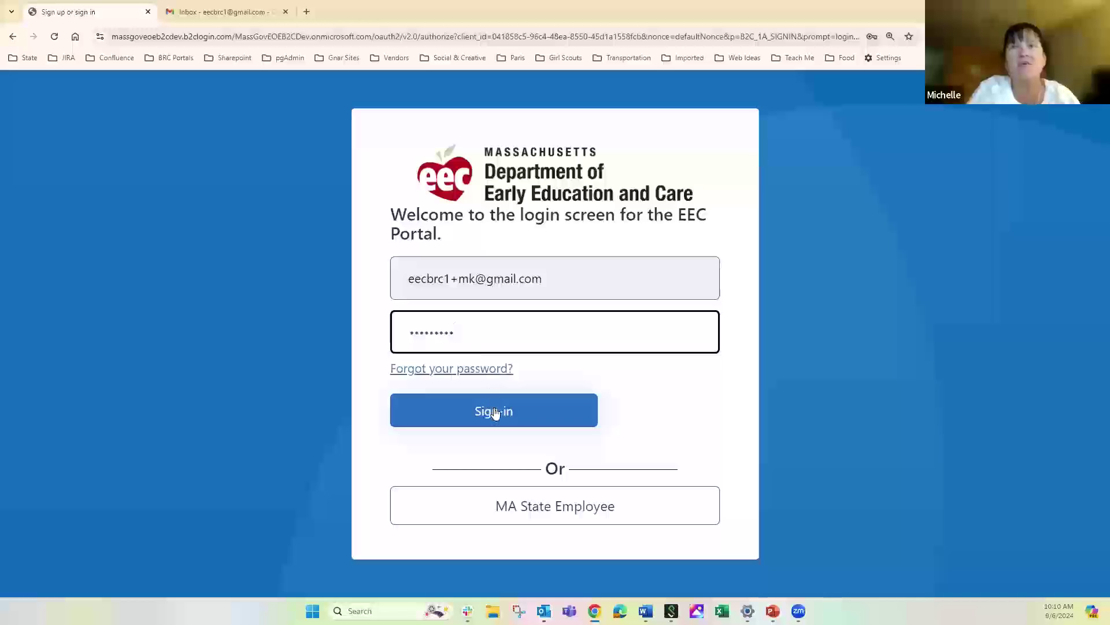
# Sign in, have a verification code emailed, and switch to the Gmail inbox
pyautogui.click(494, 411)
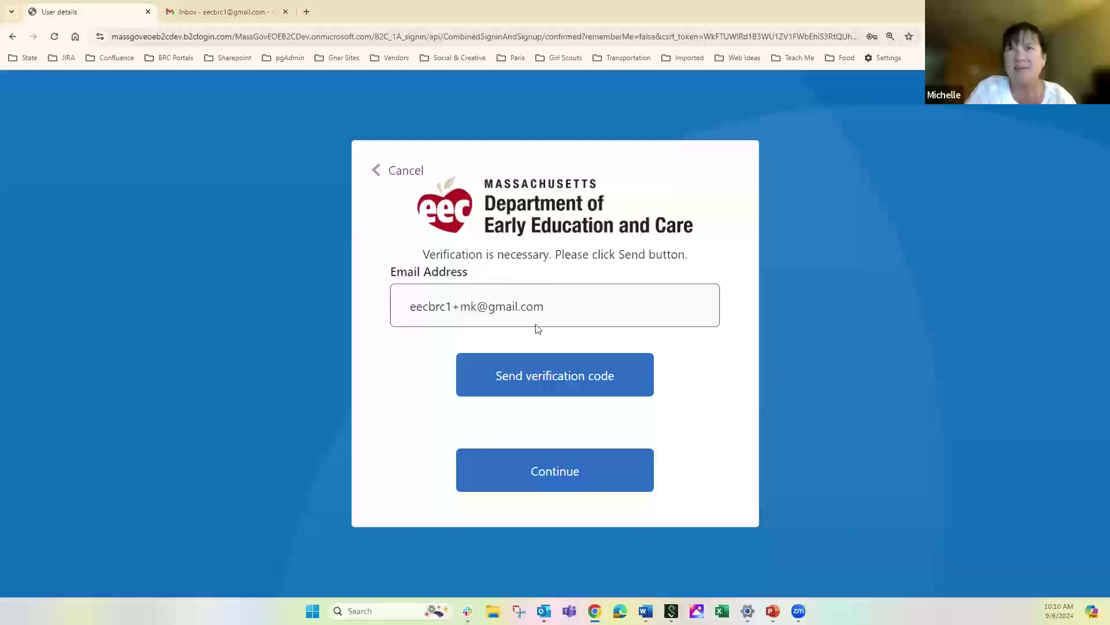
pyautogui.click(552, 375)
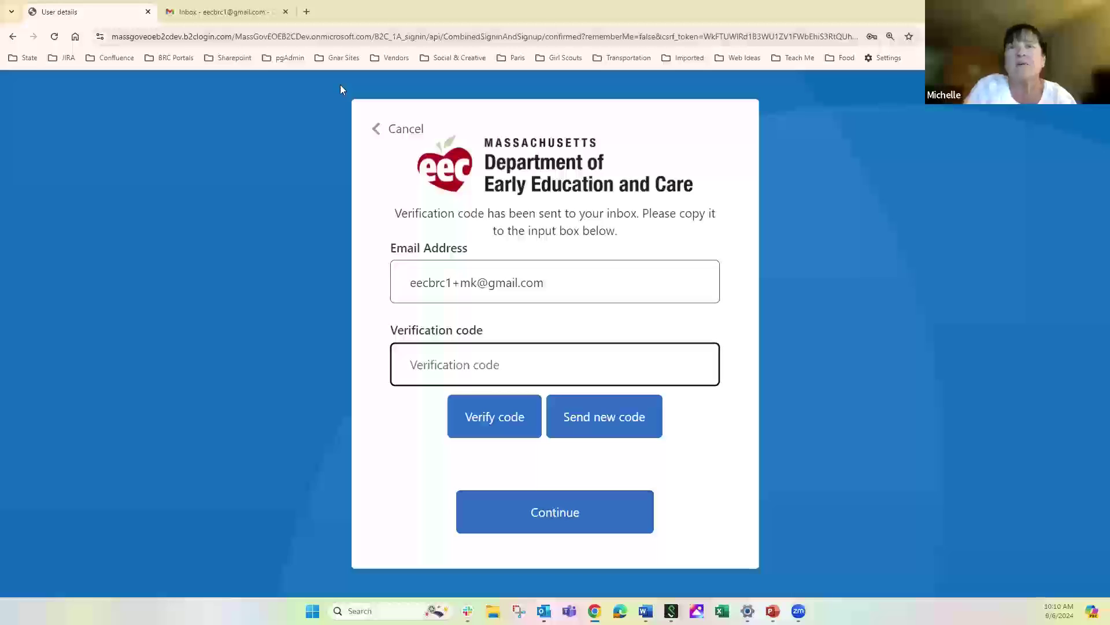
pyautogui.click(220, 13)
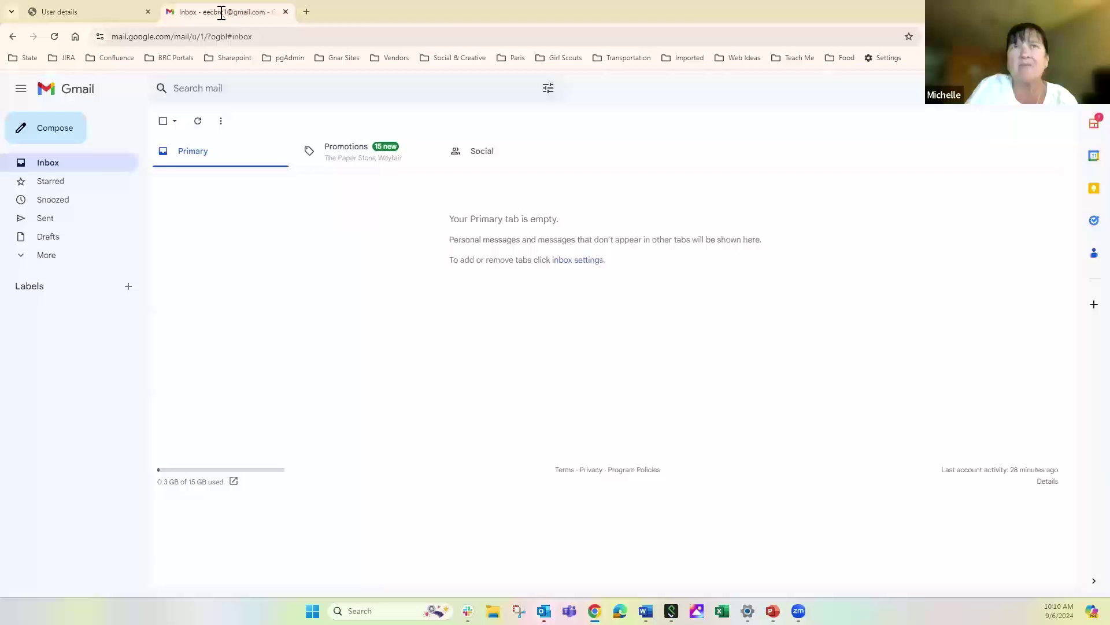
# Copy the code from the Mass.gov EEC BRC Portal (Dev) verification email and return to the portal
pyautogui.click(61, 167)
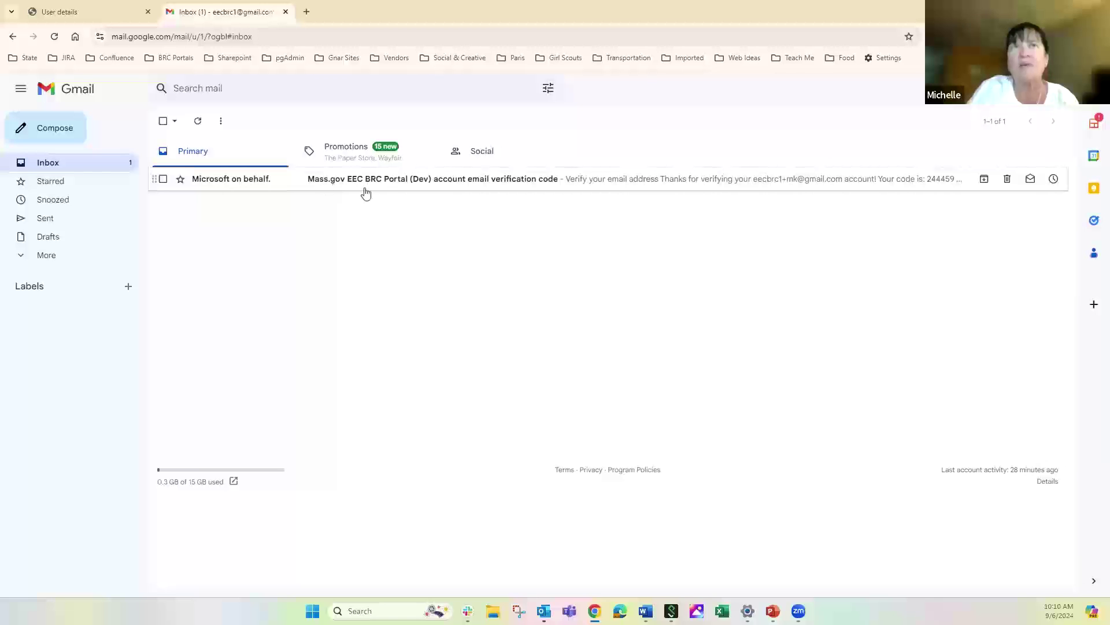
pyautogui.click(402, 185)
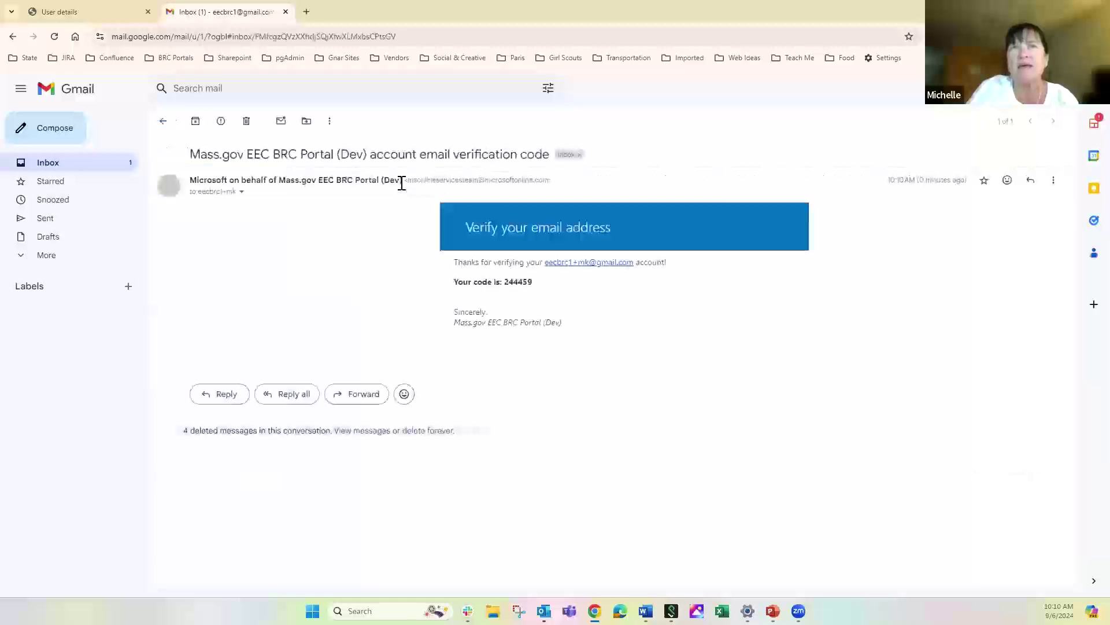
pyautogui.moveTo(402, 181)
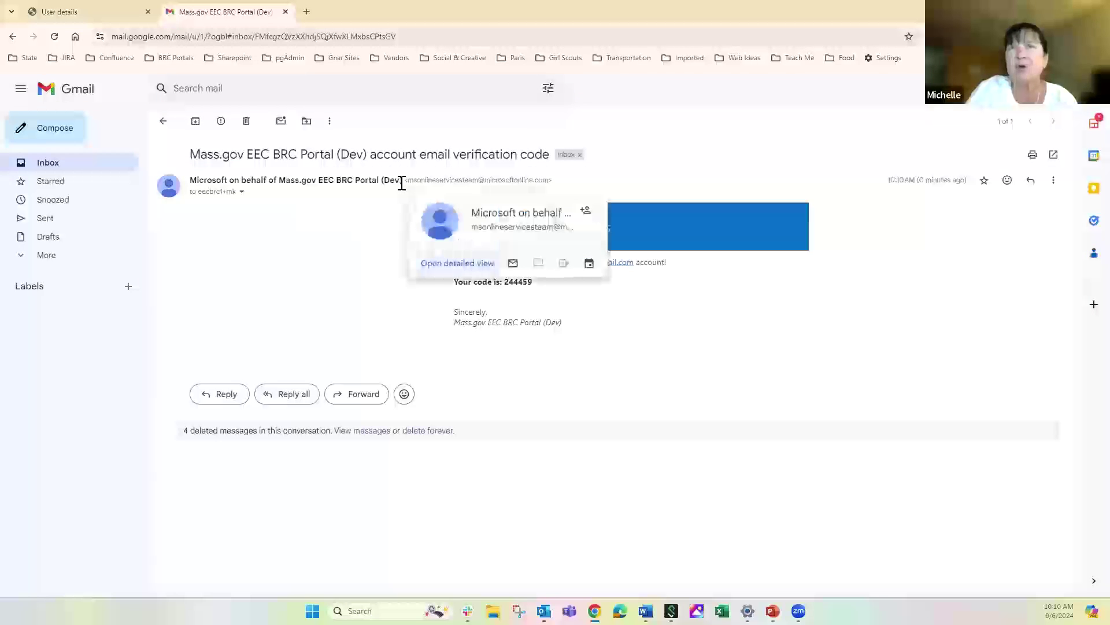
pyautogui.doubleClick(522, 286)
pyautogui.hotkey('ctrl', 'c')
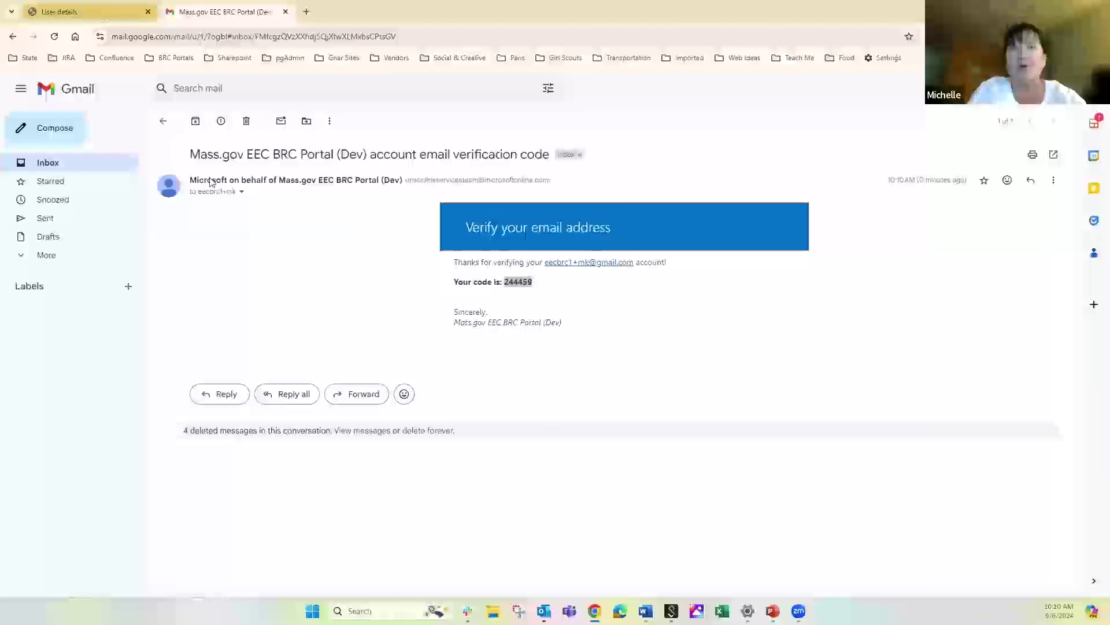
pyautogui.click(90, 13)
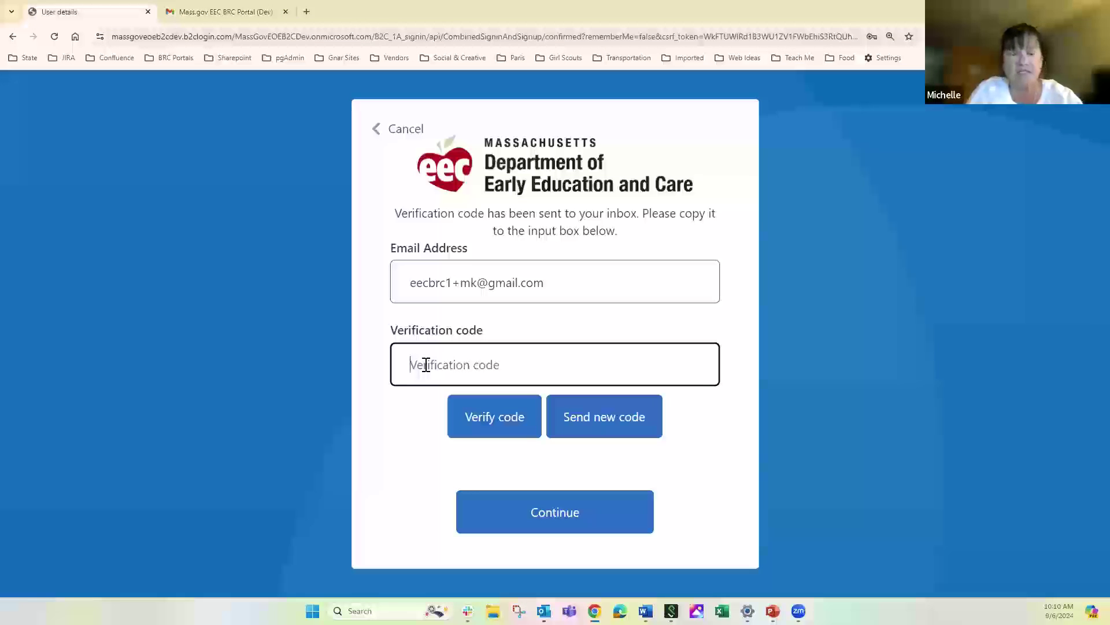
# Paste the emailed code, verify it, and continue into the portal dashboard
pyautogui.hotkey('ctrl', 'v')
pyautogui.click(496, 421)
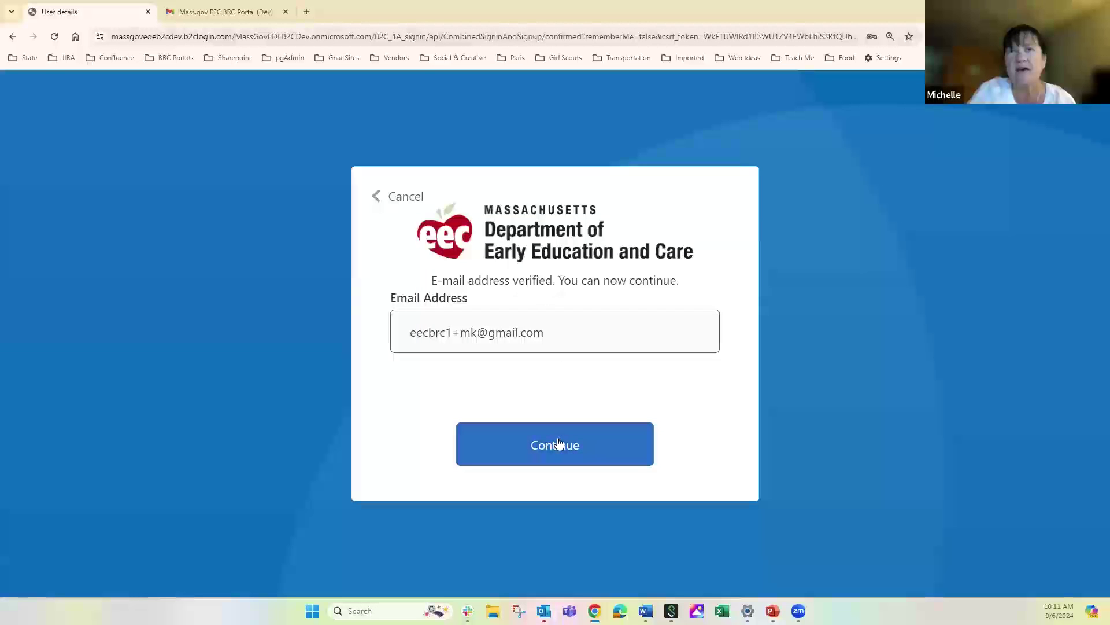
pyautogui.click(558, 443)
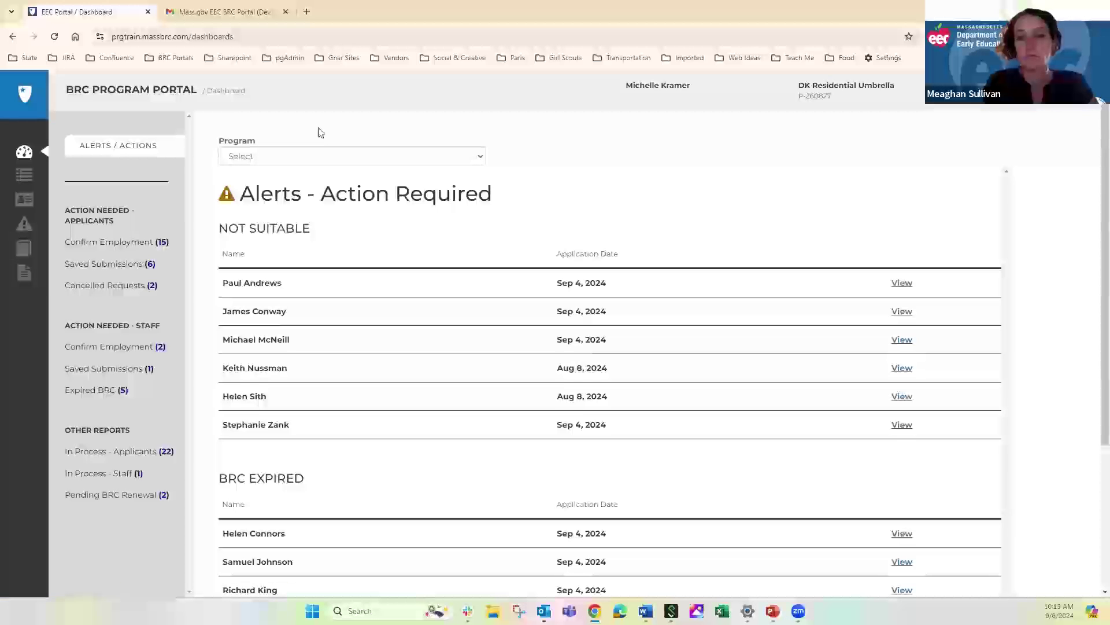
pyautogui.click(480, 163)
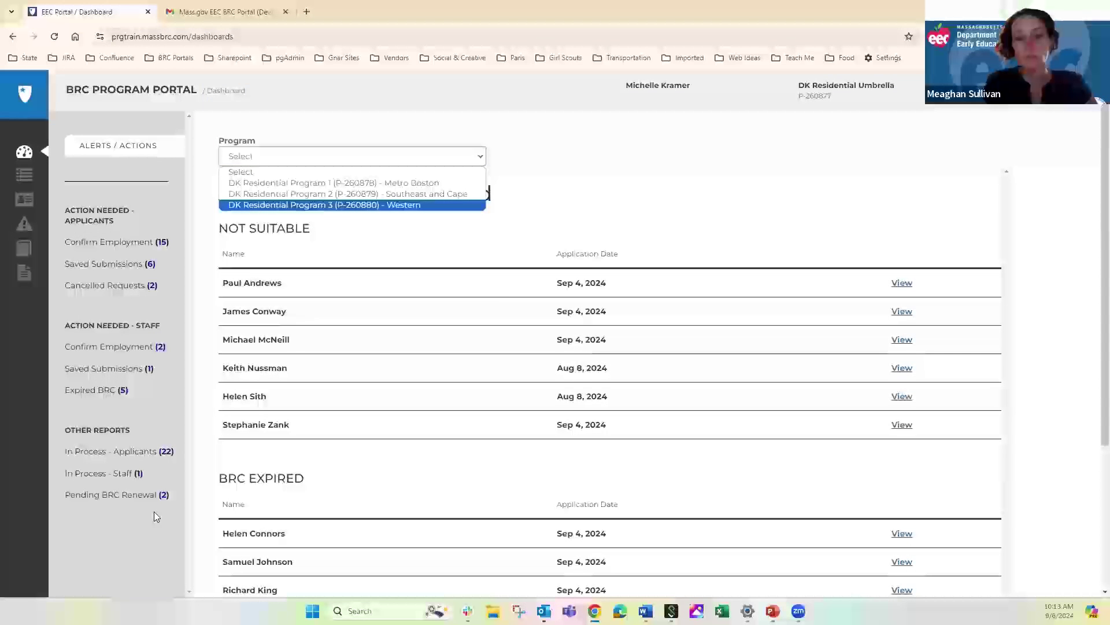
pyautogui.click(630, 187)
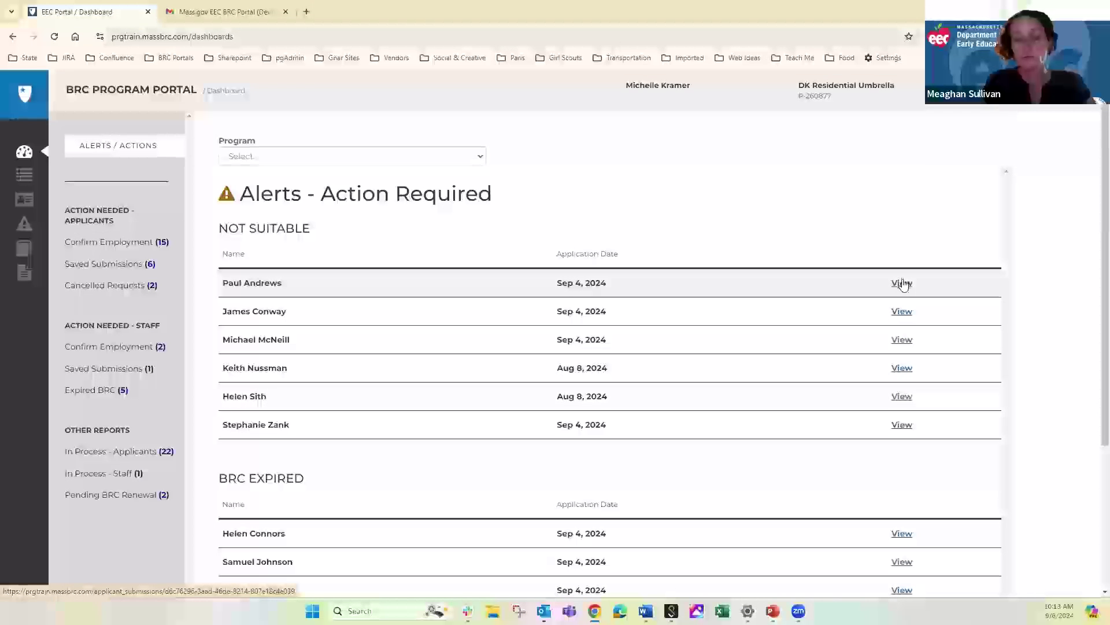
# Save the first Not Suitable applicant's employment status as Not Hired, then return to the dashboard
pyautogui.click(903, 284)
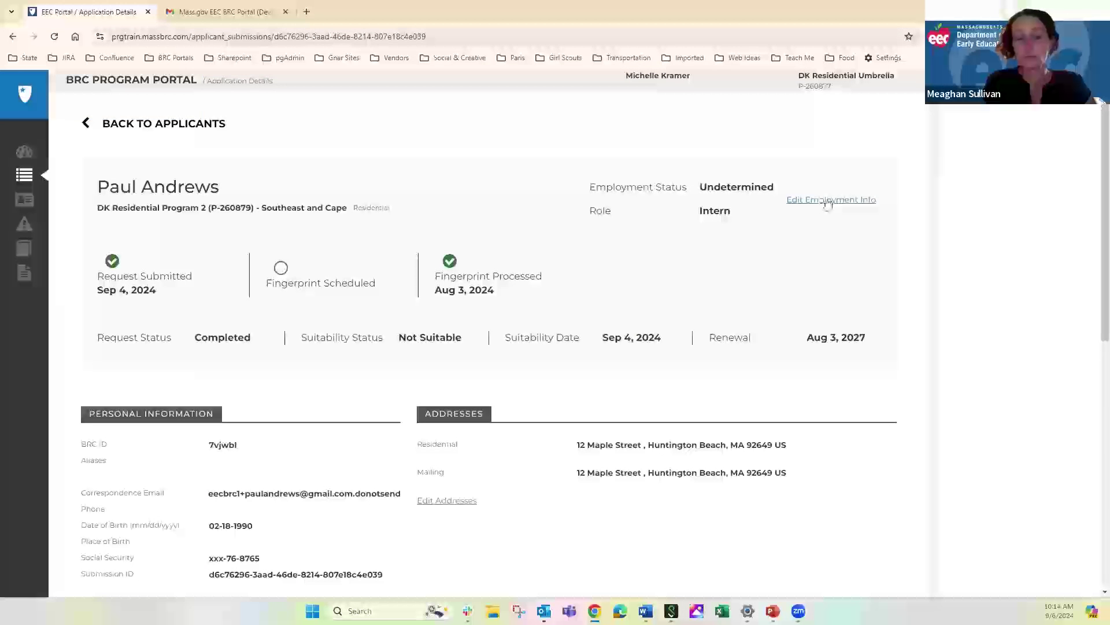
pyautogui.click(827, 201)
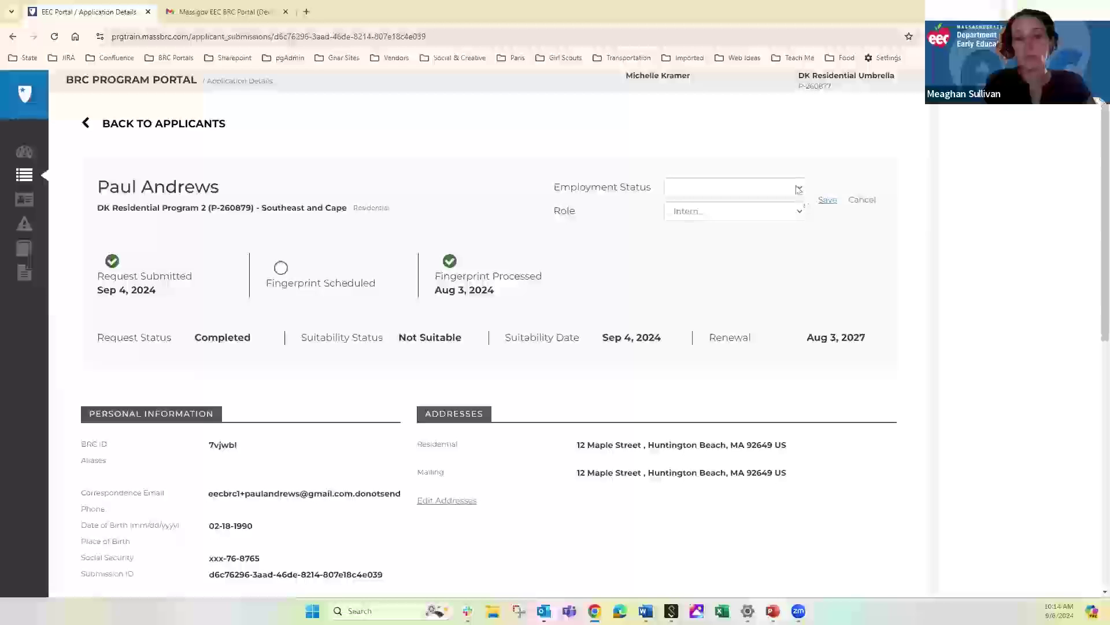
pyautogui.click(799, 190)
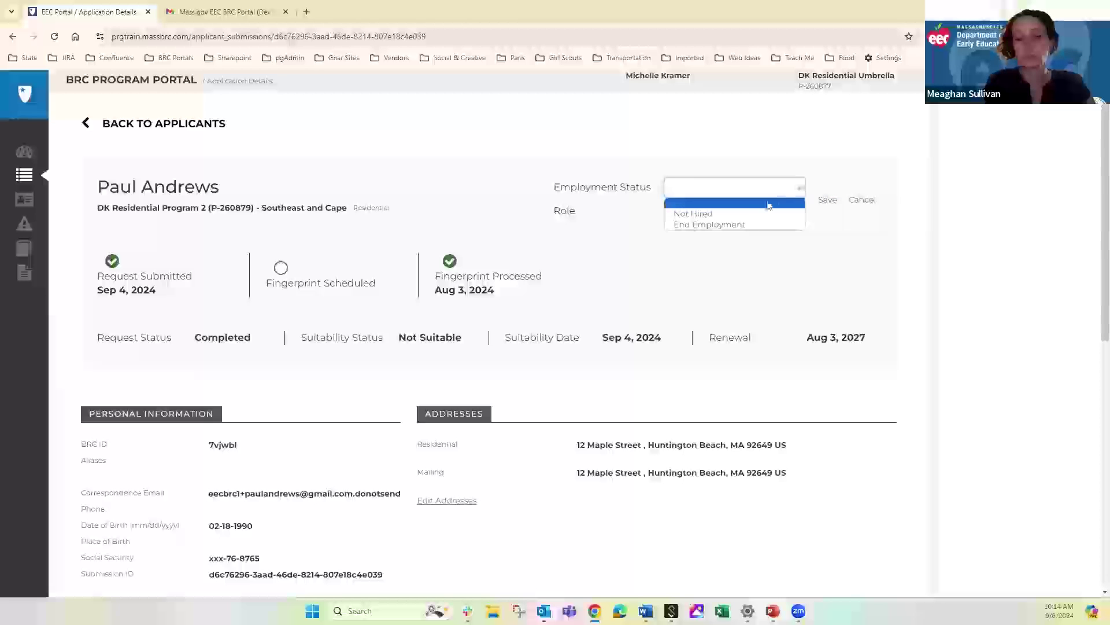
pyautogui.click(726, 223)
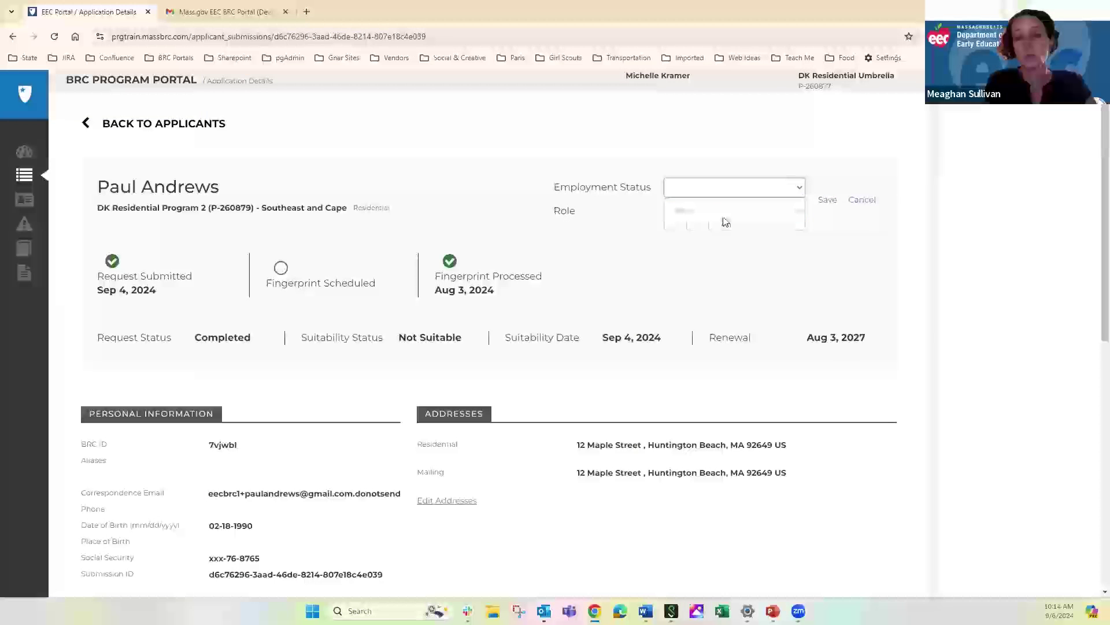
pyautogui.click(828, 201)
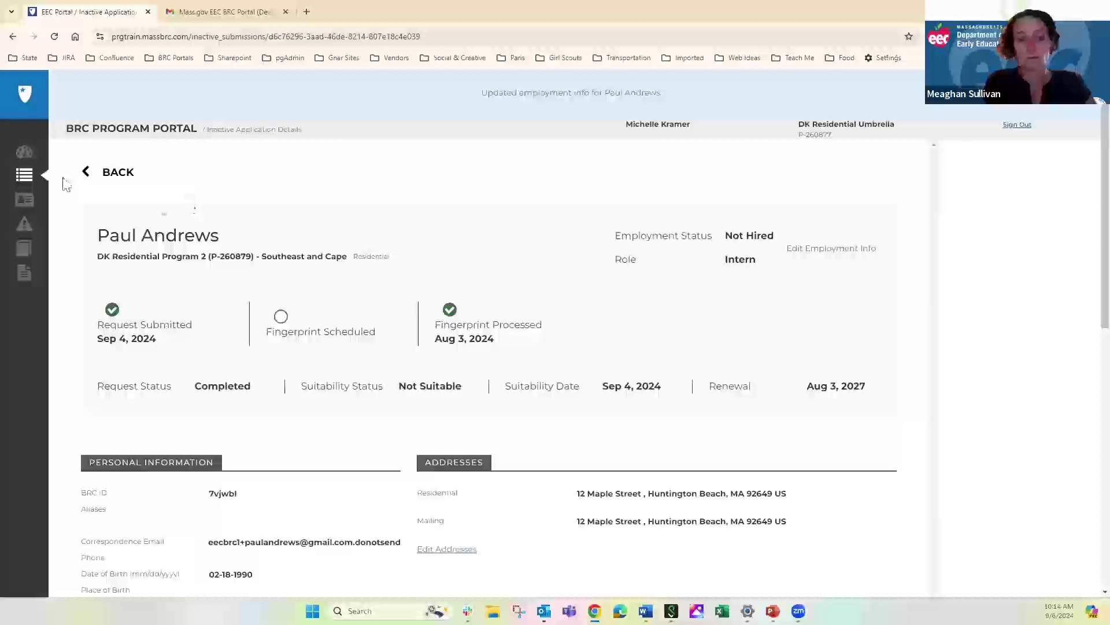
pyautogui.click(24, 153)
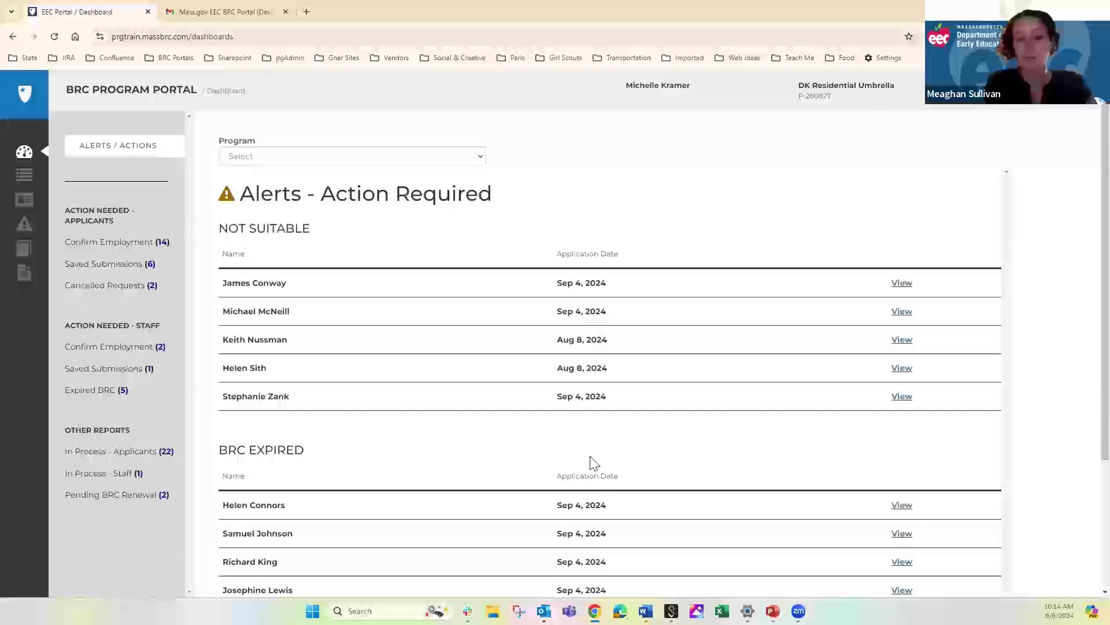
# Save the first BRC Expired staff member's status as End Employment, then return to the dashboard
pyautogui.click(902, 507)
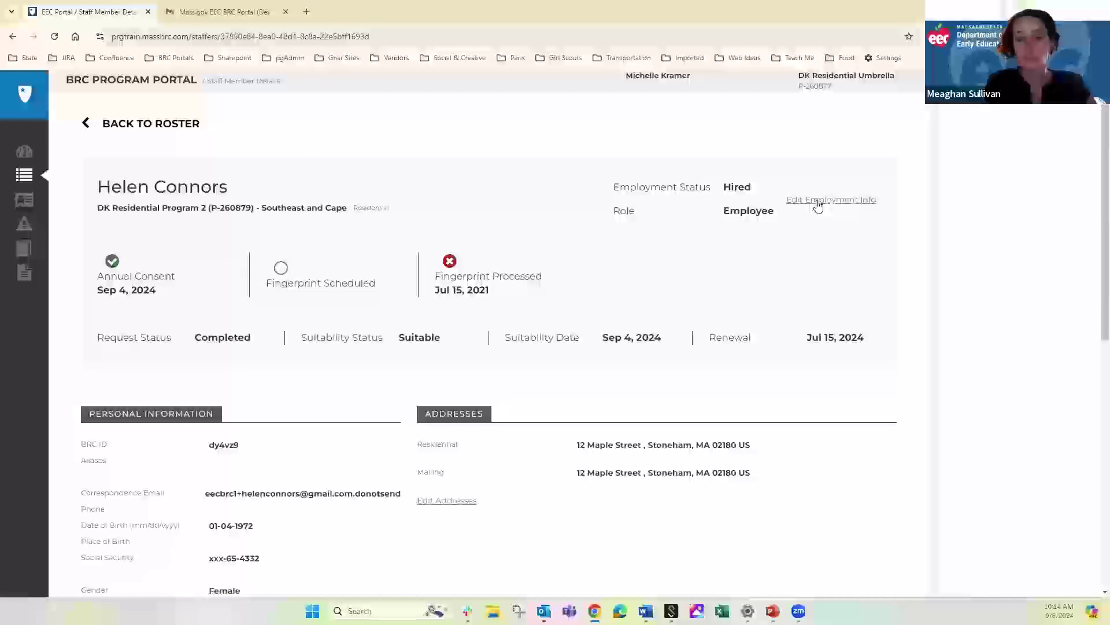
pyautogui.click(818, 202)
pyautogui.click(773, 196)
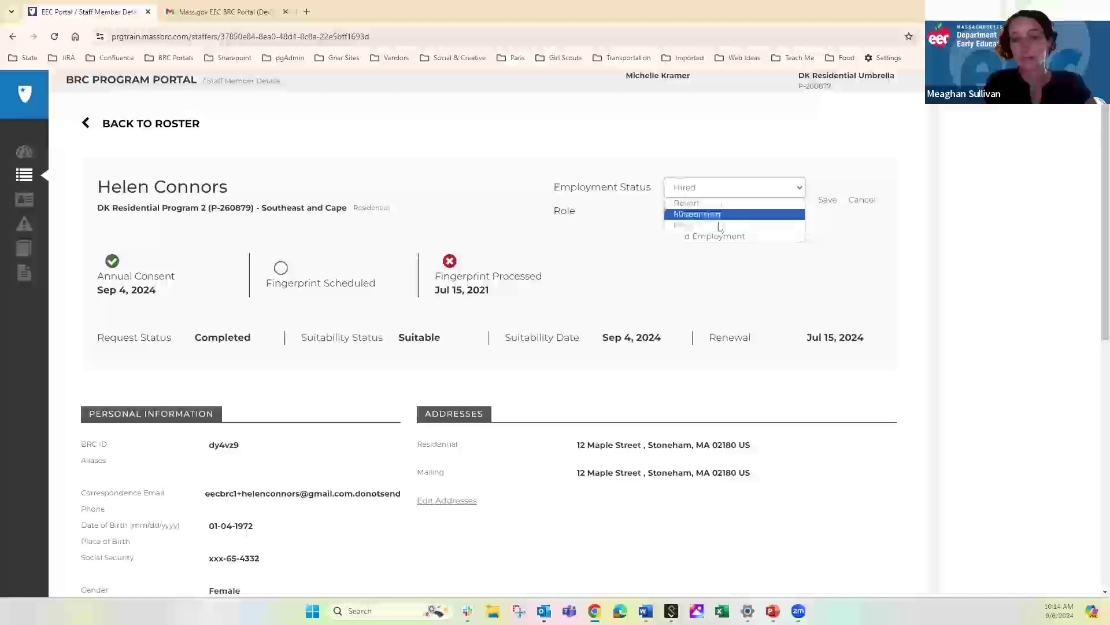
pyautogui.click(689, 237)
pyautogui.click(826, 202)
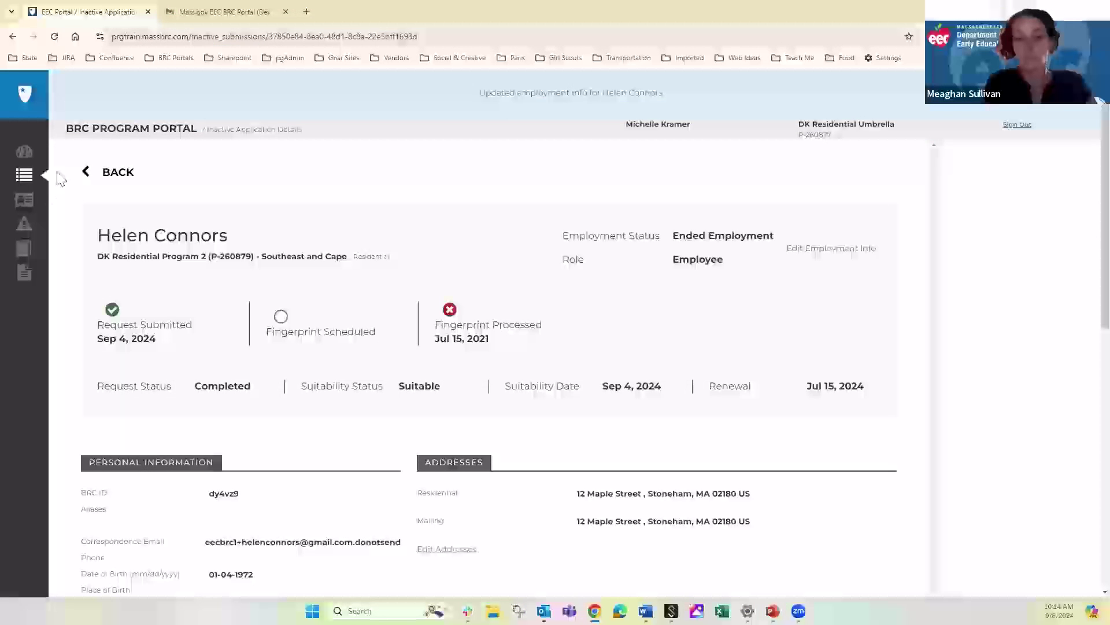
pyautogui.click(25, 154)
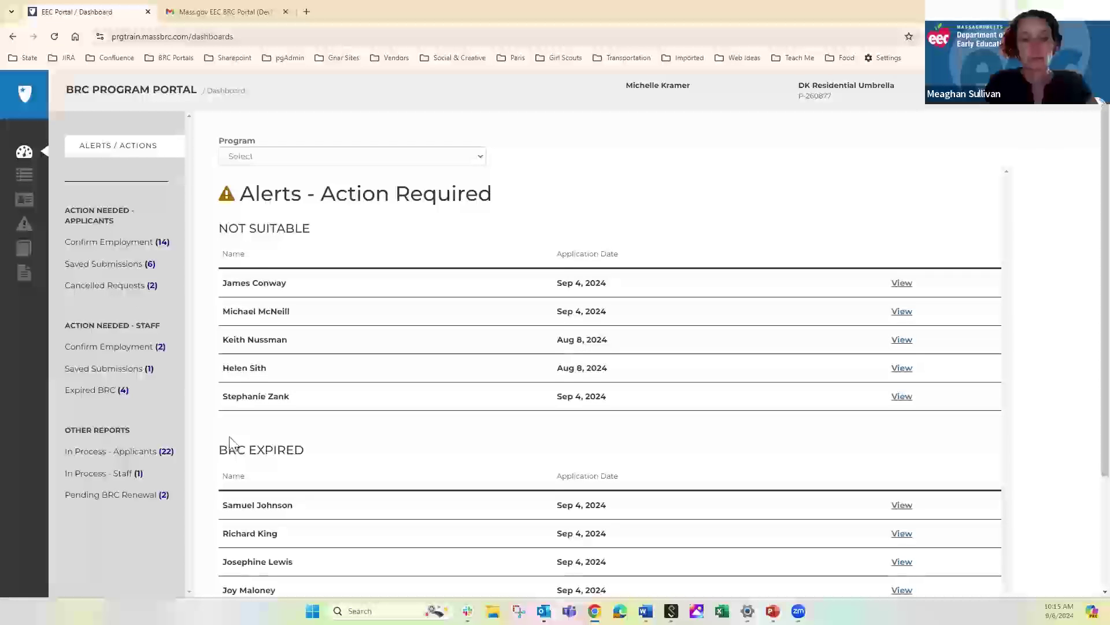
# Open Confirm Employment (14) under Action Needed - Applicants
pyautogui.click(126, 242)
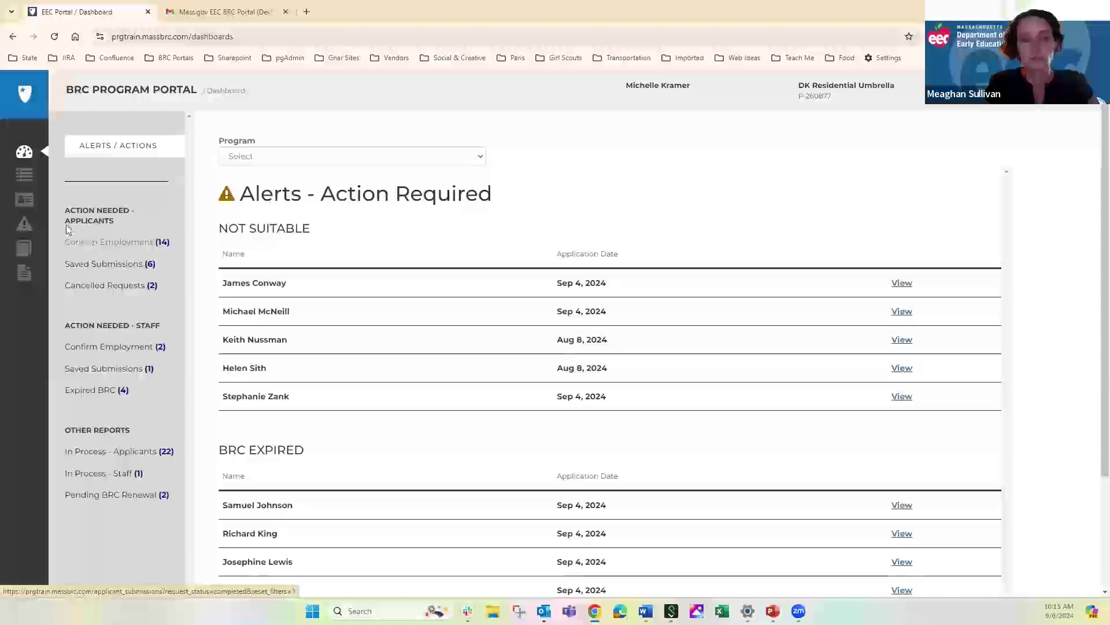
pyautogui.click(121, 243)
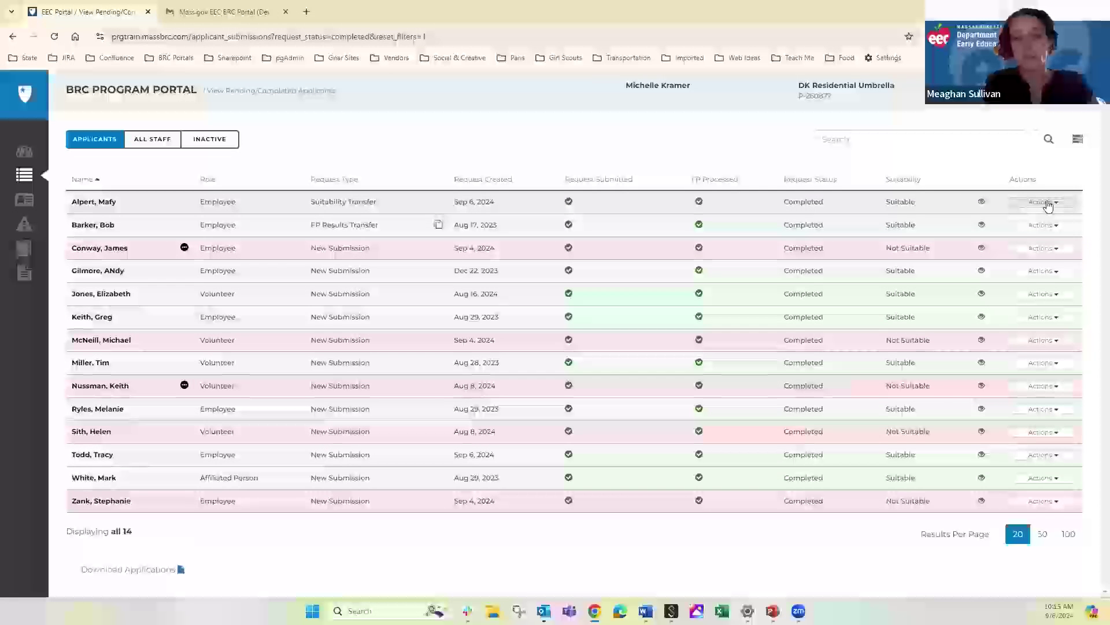
# Mark the first completed applicant as Hired and the Not Suitable applicant as Not Hired
pyautogui.click(1047, 203)
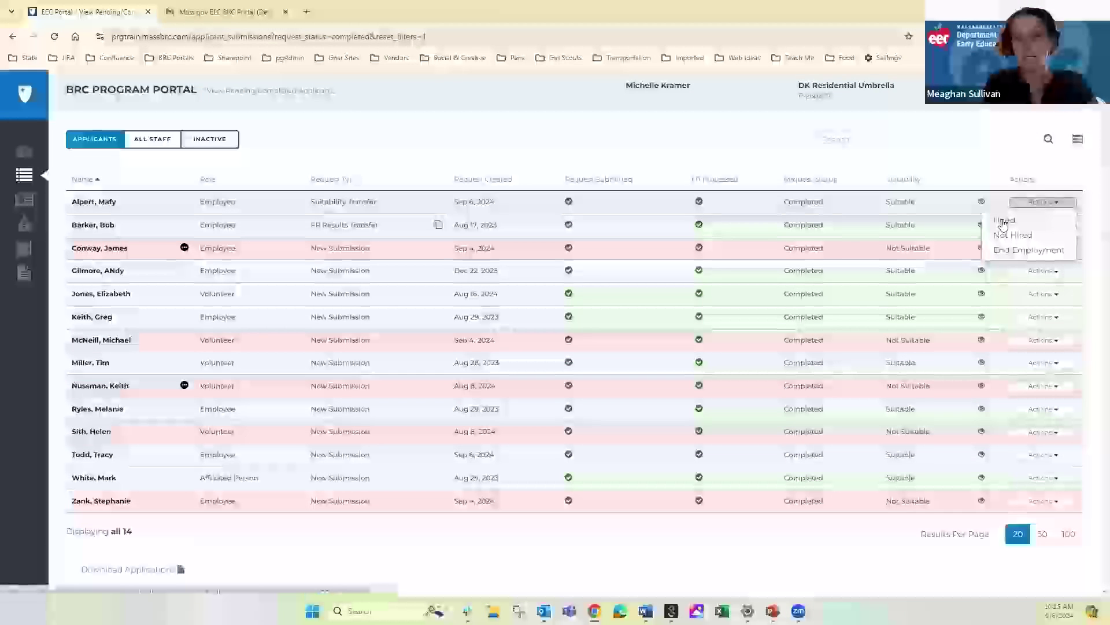
pyautogui.click(1004, 224)
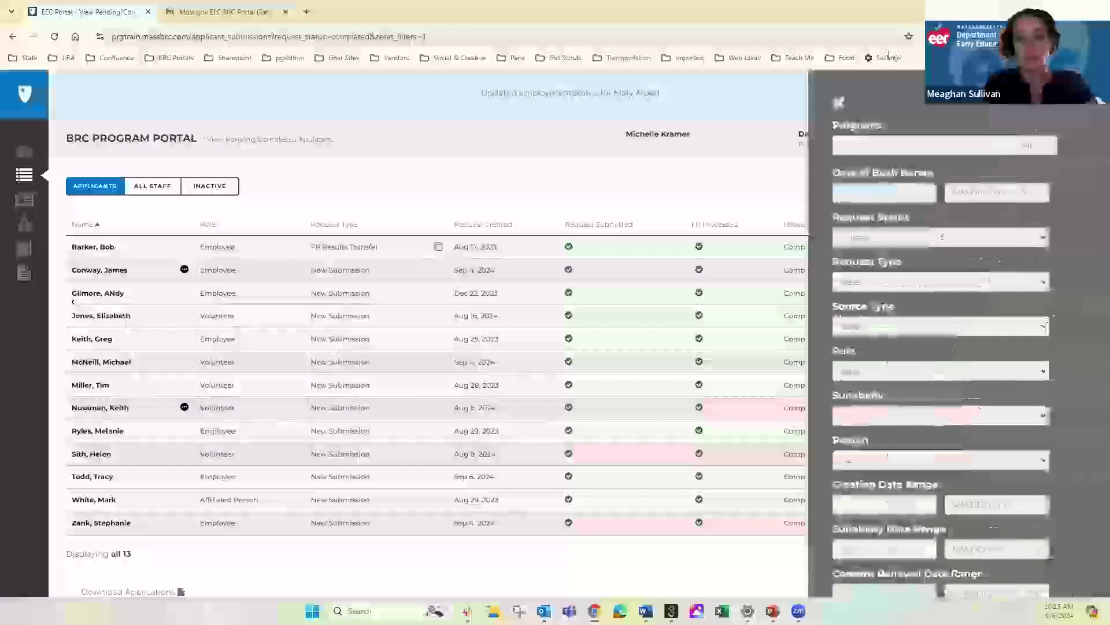
pyautogui.click(818, 102)
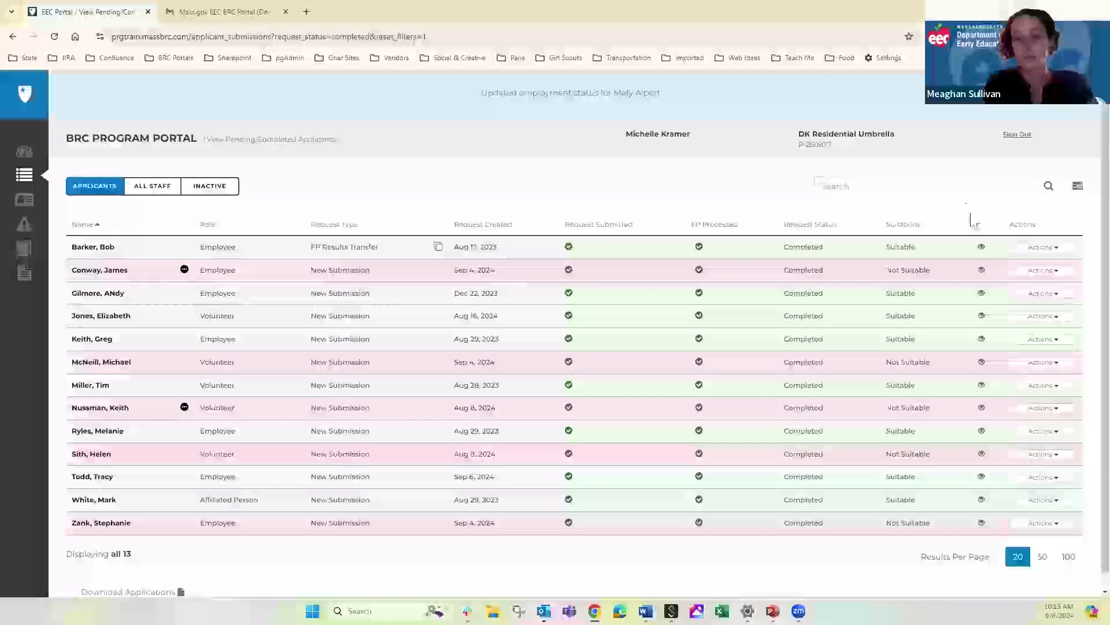
pyautogui.click(1034, 272)
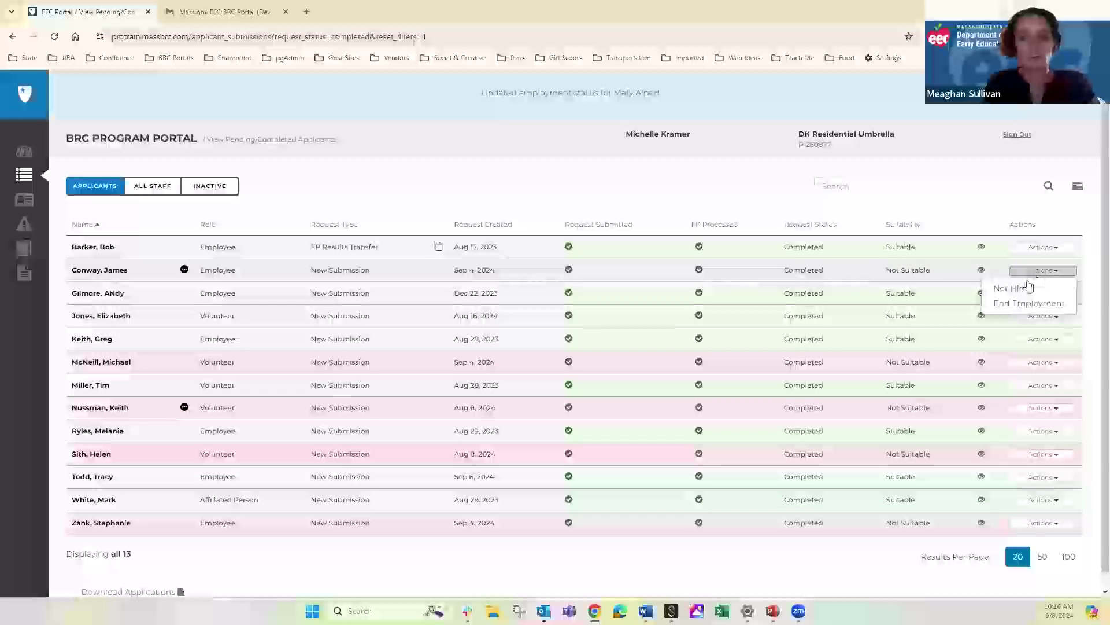
pyautogui.click(1009, 289)
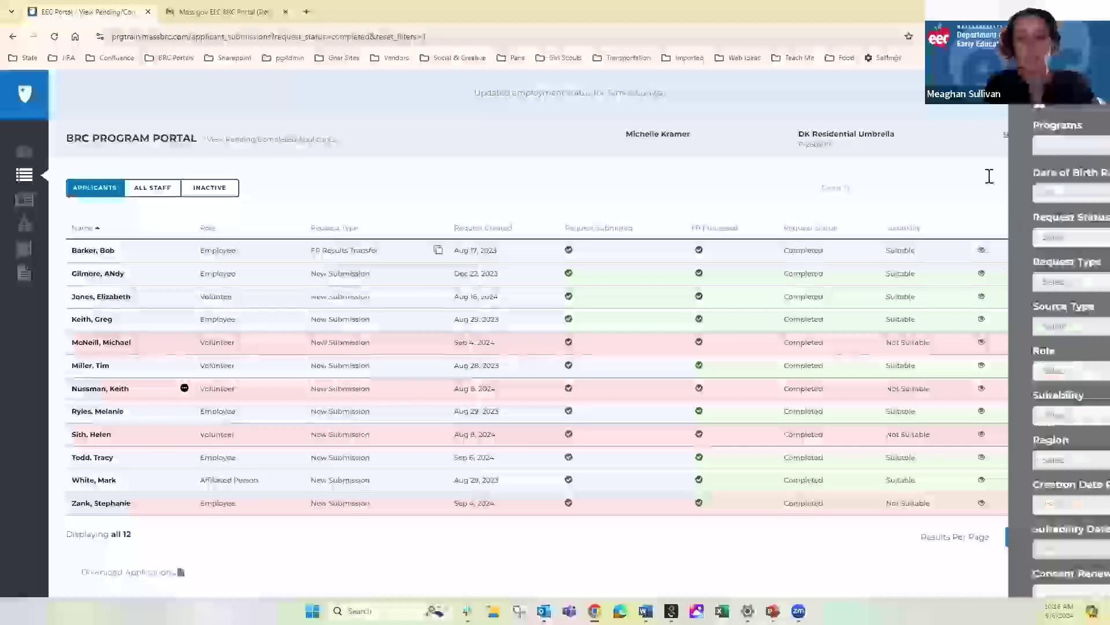
pyautogui.click(816, 104)
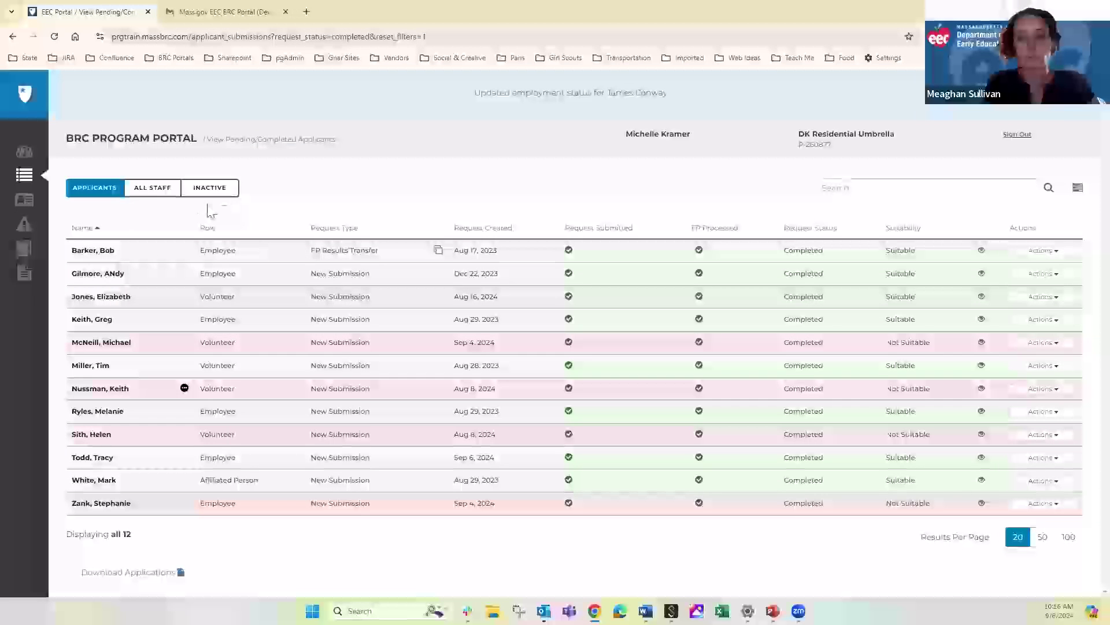
# Open Saved Submissions (6) from the dashboard, then the second saved applicant's application
pyautogui.click(24, 153)
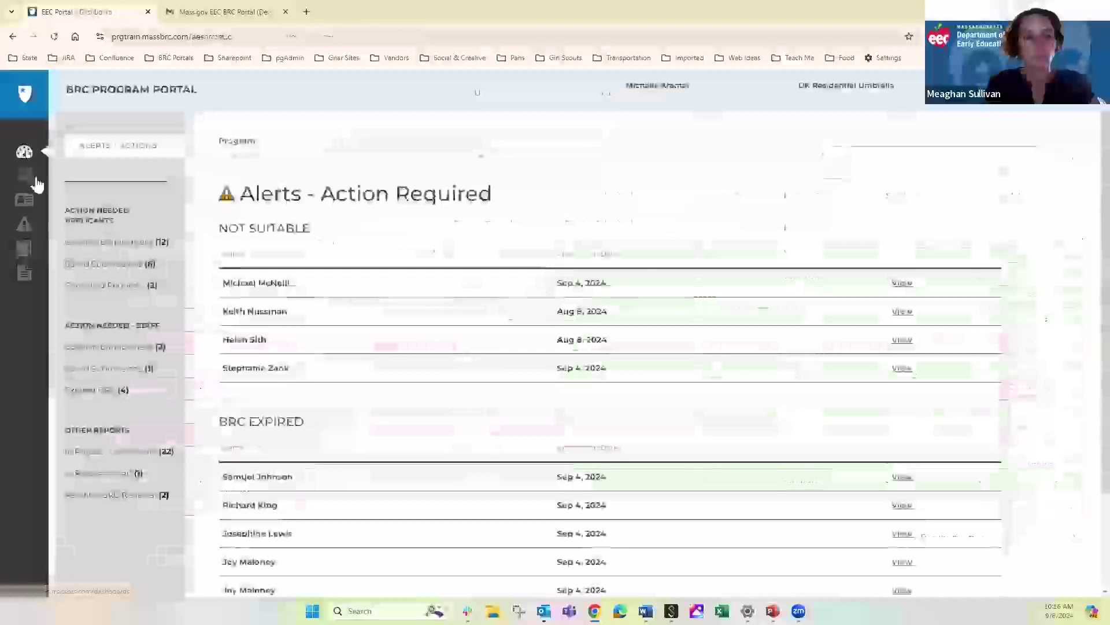
pyautogui.click(108, 265)
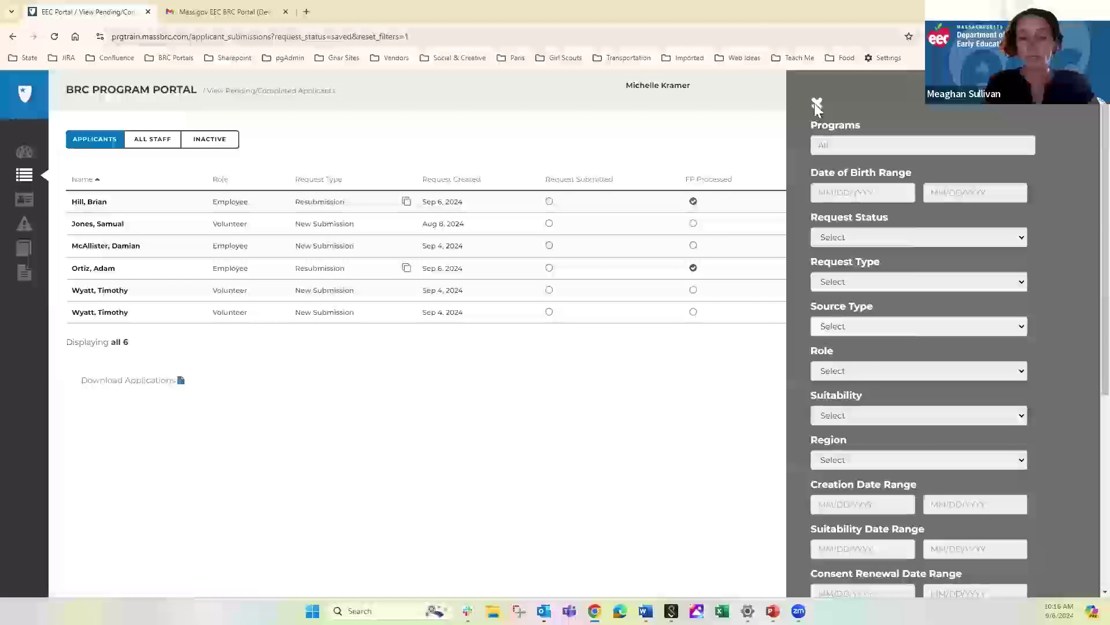
pyautogui.click(817, 103)
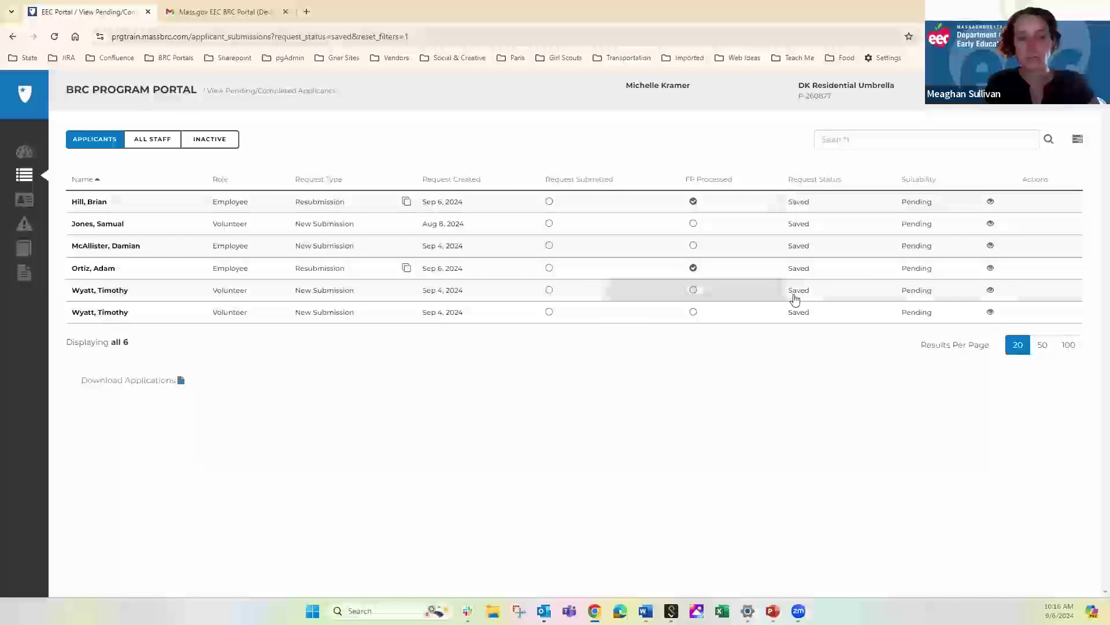
pyautogui.click(84, 226)
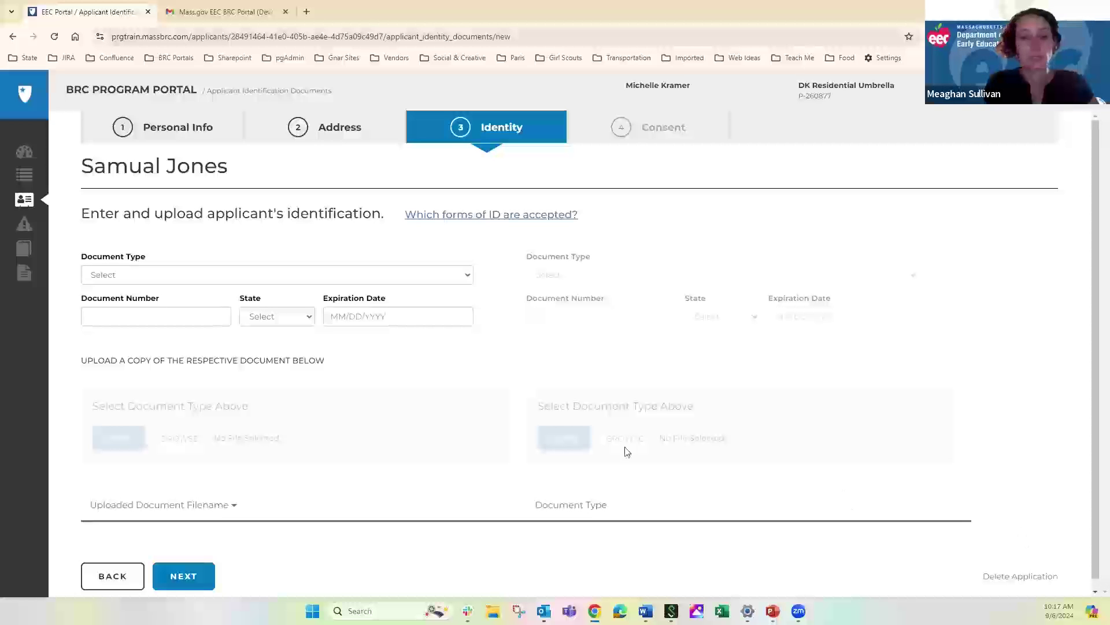
# Leave the application's Identity step and go back to the alerts dashboard
pyautogui.click(24, 154)
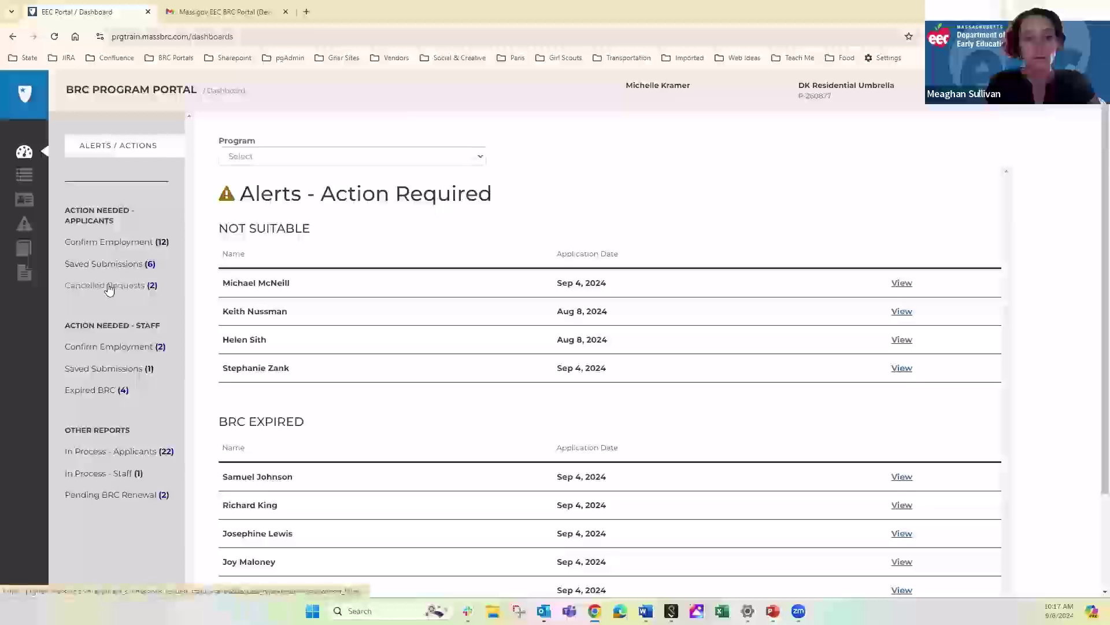
# Open Cancelled Requests (2) from the dashboard and close the filters panel
pyautogui.click(109, 287)
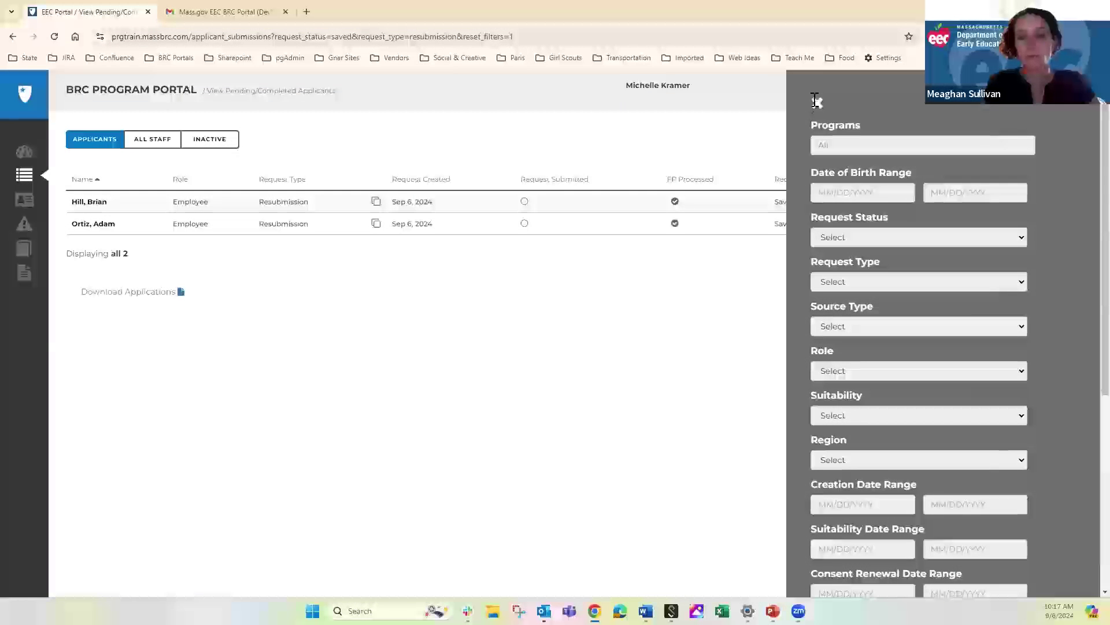
pyautogui.click(817, 103)
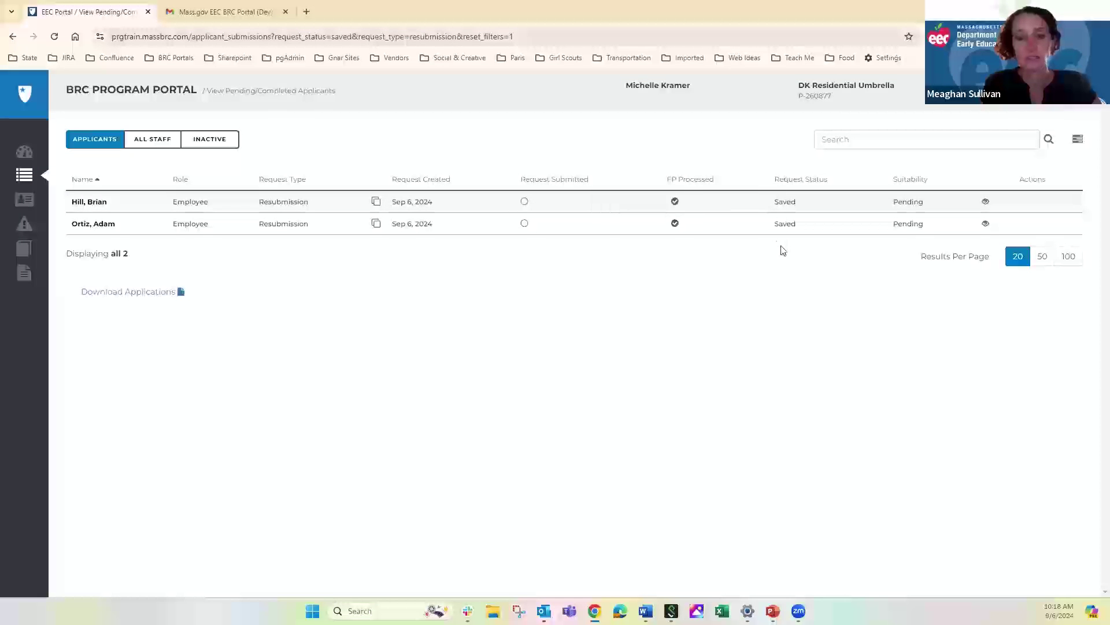
# Set the first cancelled applicant's program to DK Residential Program 2 and role to Employee
pyautogui.click(88, 202)
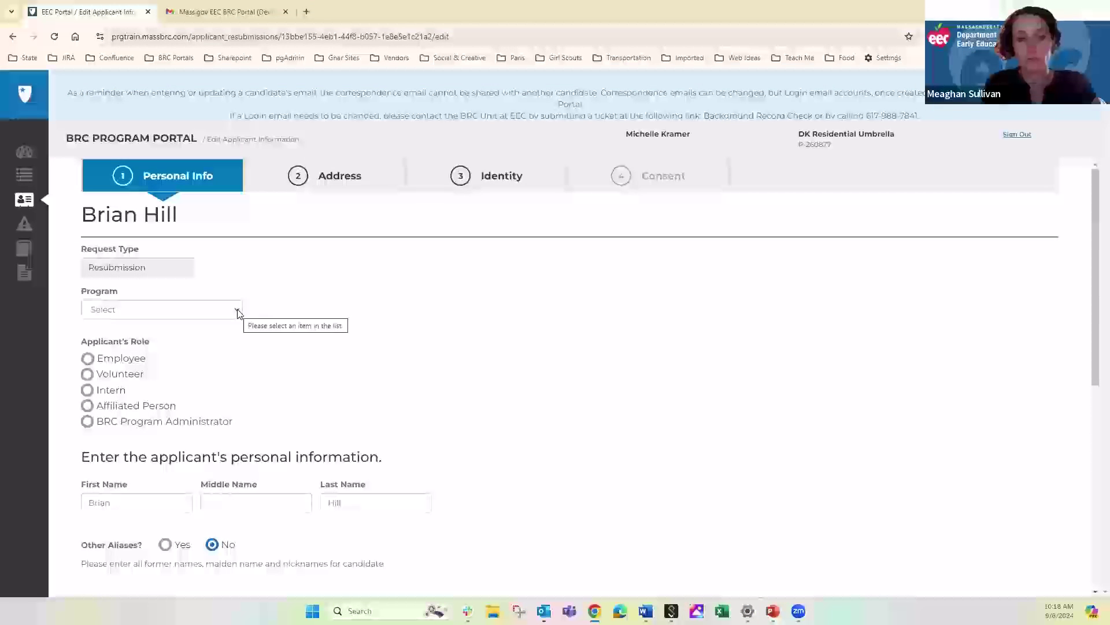
pyautogui.click(238, 312)
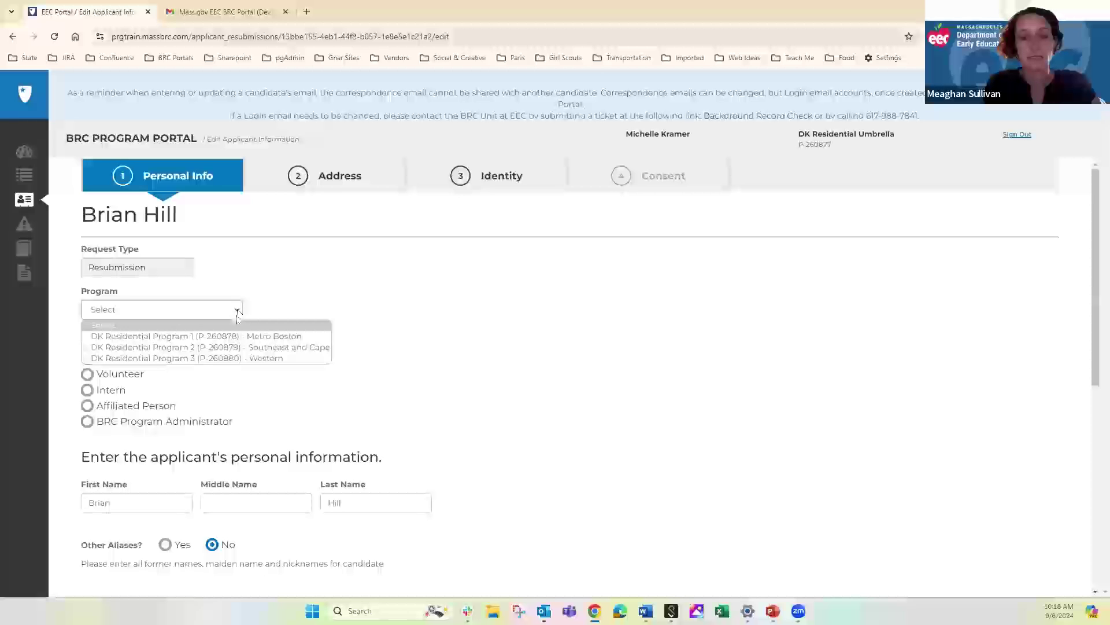
pyautogui.click(235, 349)
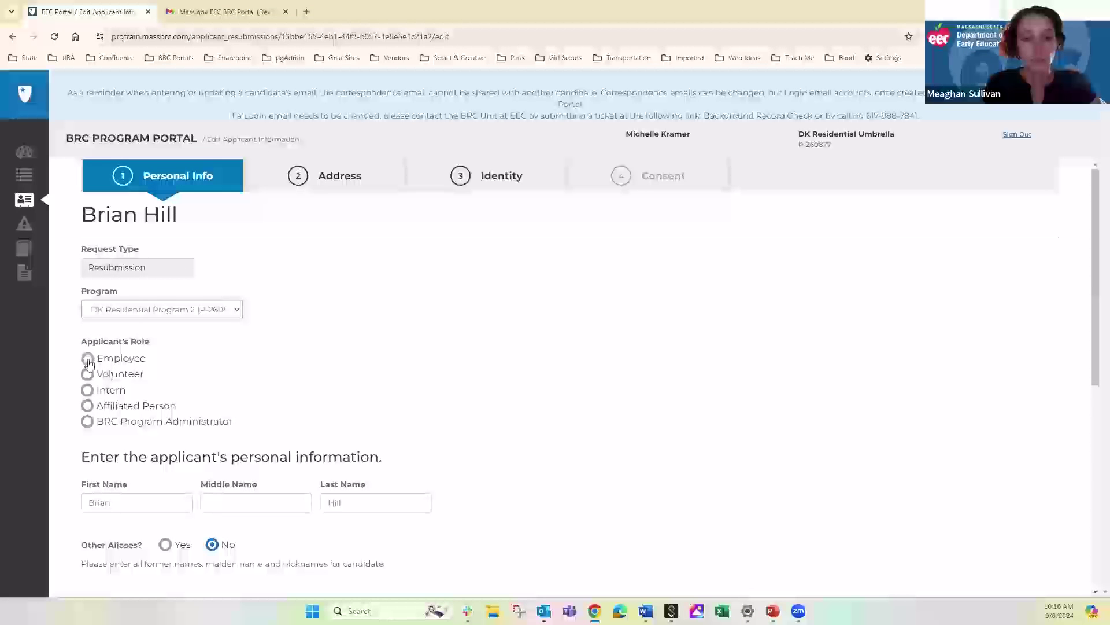
pyautogui.click(88, 359)
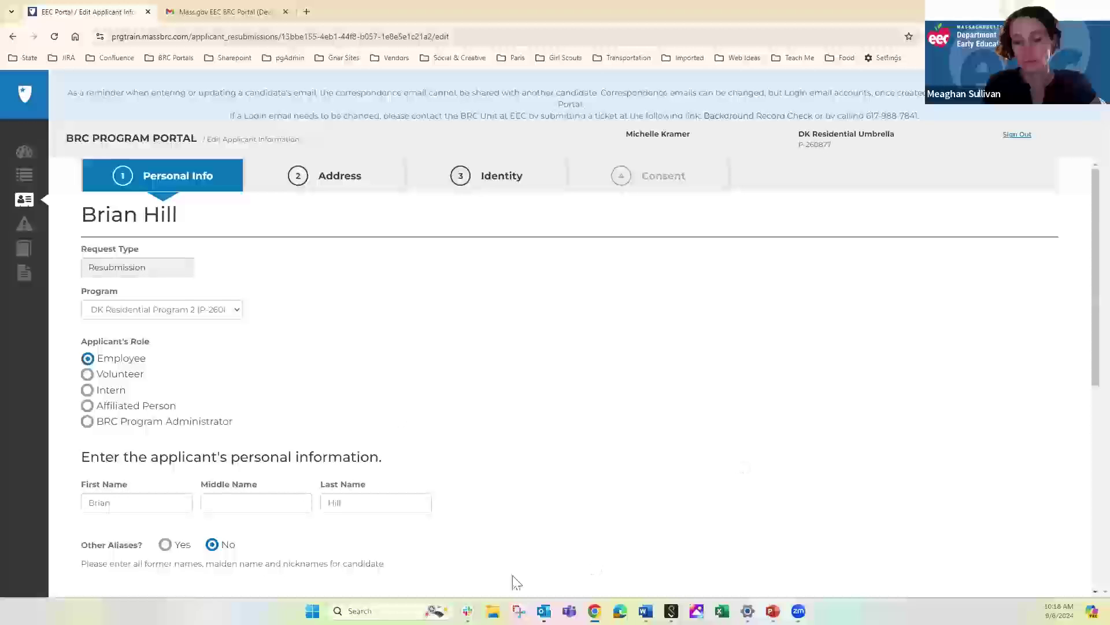
# Add the applicant's middle name, save the personal info, and return to the dashboard
pyautogui.click(241, 503)
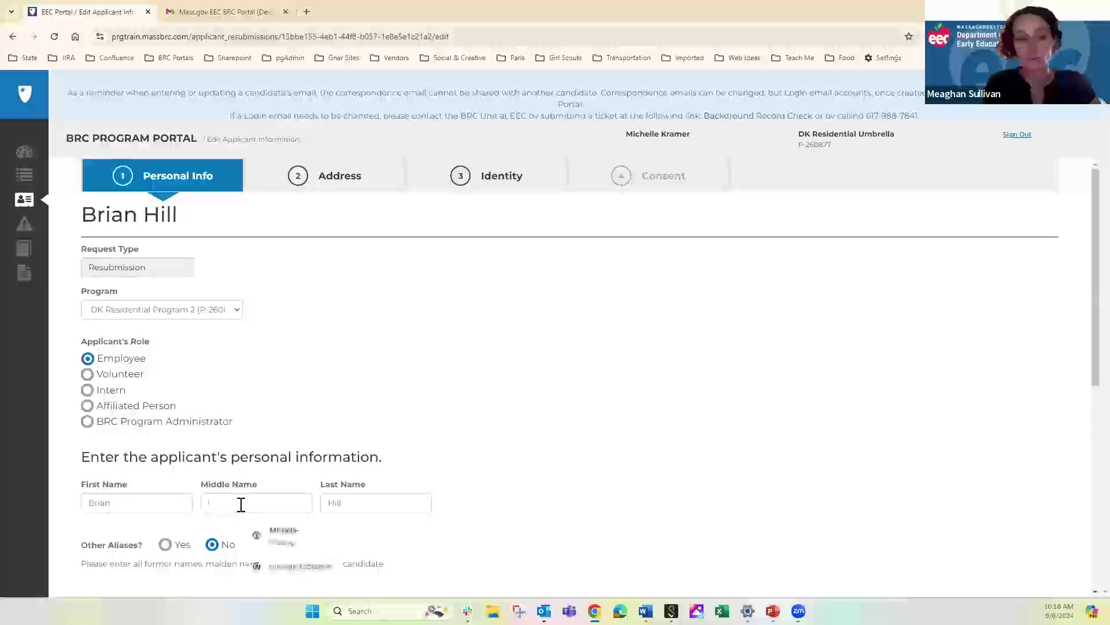
pyautogui.write('Adam')
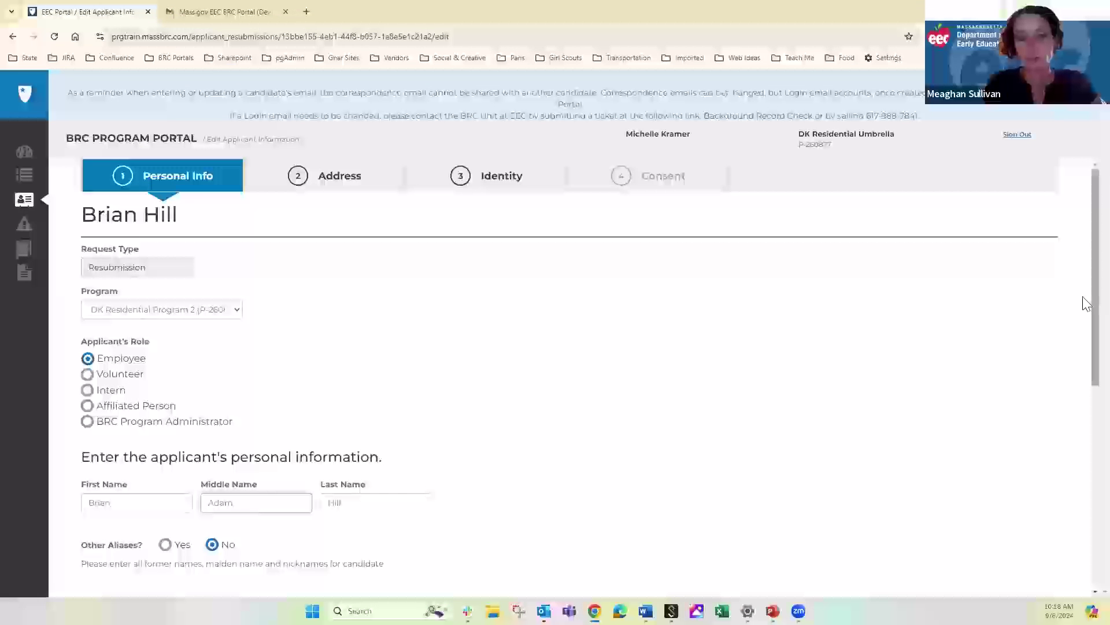
pyautogui.scroll(-3, 1084, 296)
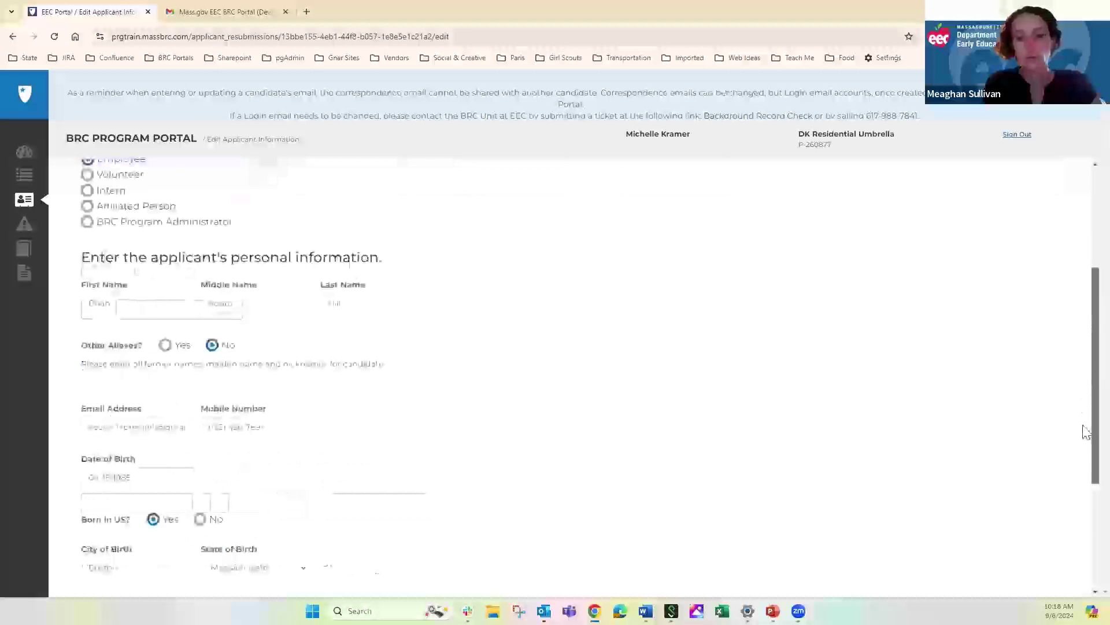
pyautogui.scroll(-3, 1085, 431)
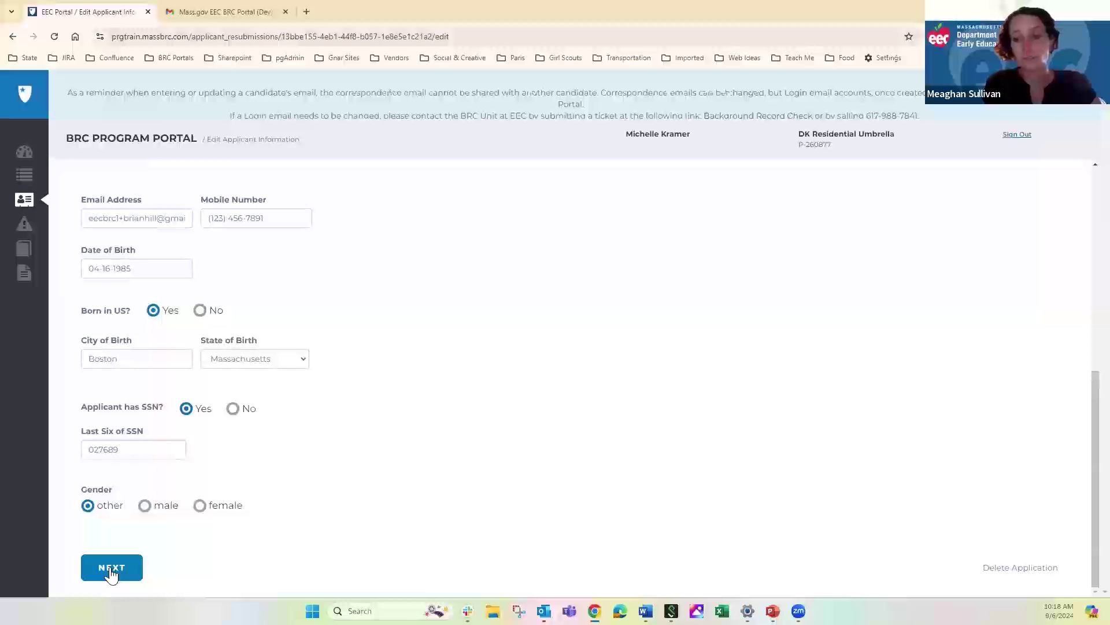
pyautogui.click(112, 573)
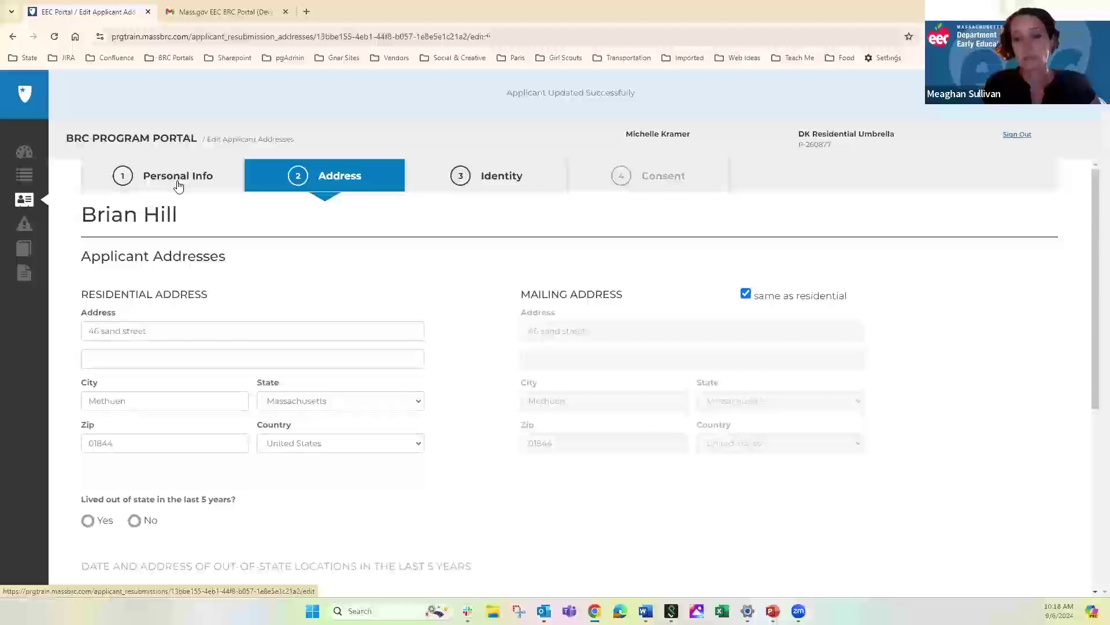
pyautogui.click(23, 155)
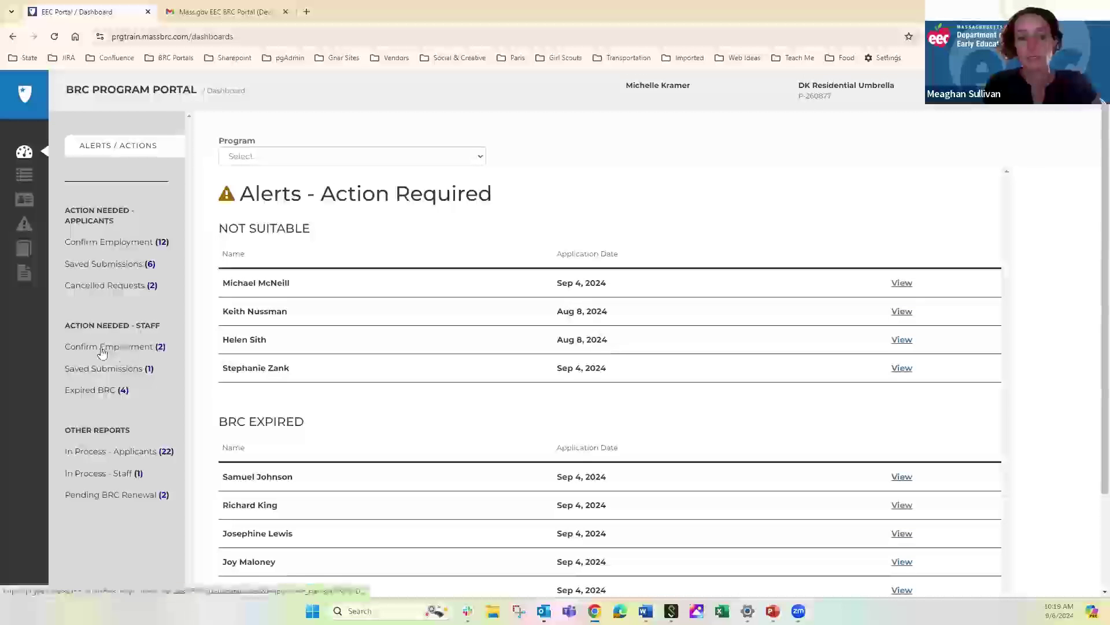
# Confirm the employment status of the first staff member awaiting employment confirmation
pyautogui.click(101, 349)
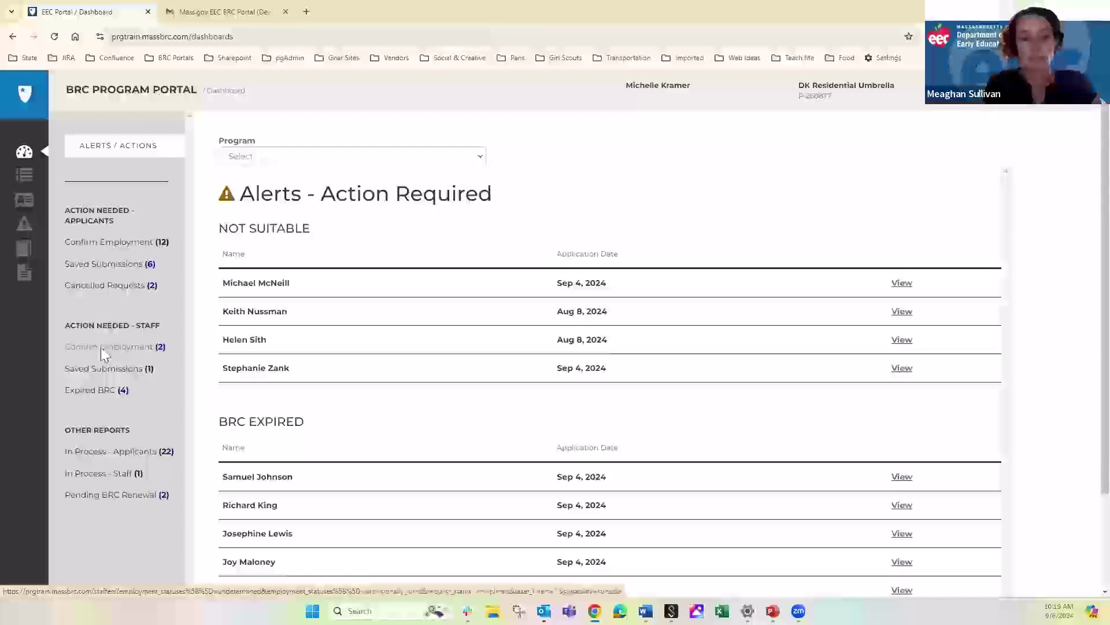
pyautogui.click(816, 104)
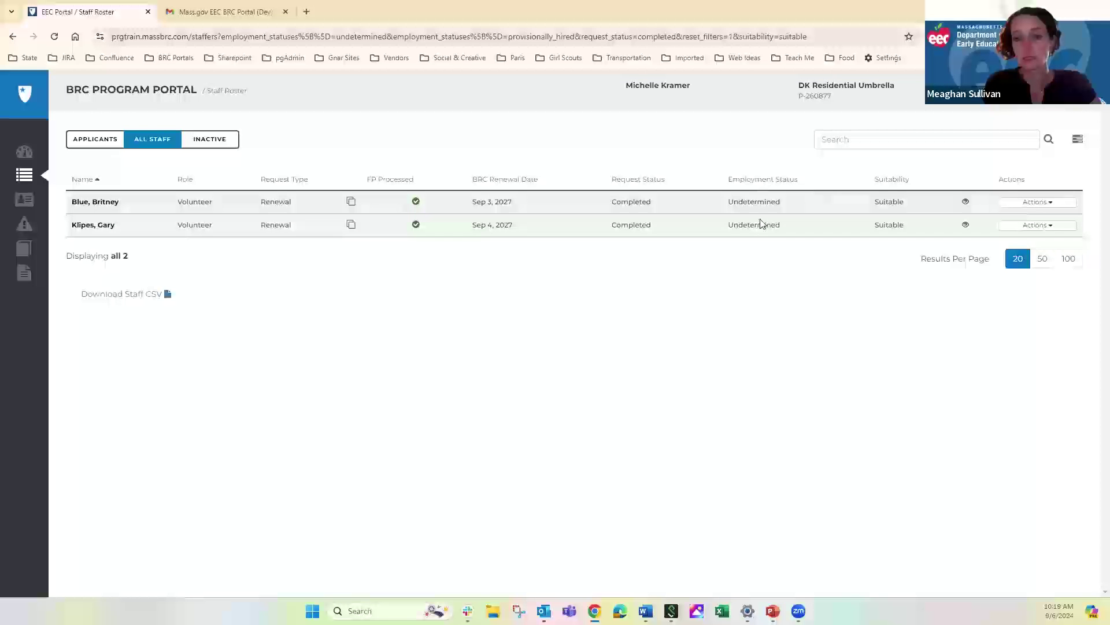
pyautogui.click(1040, 204)
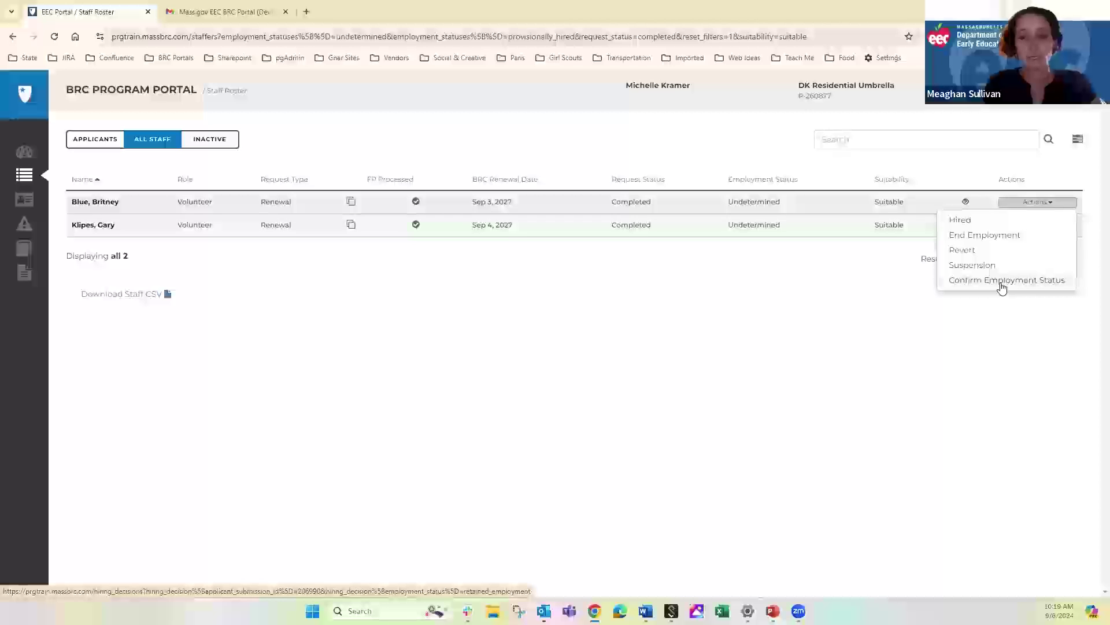
pyautogui.click(1002, 284)
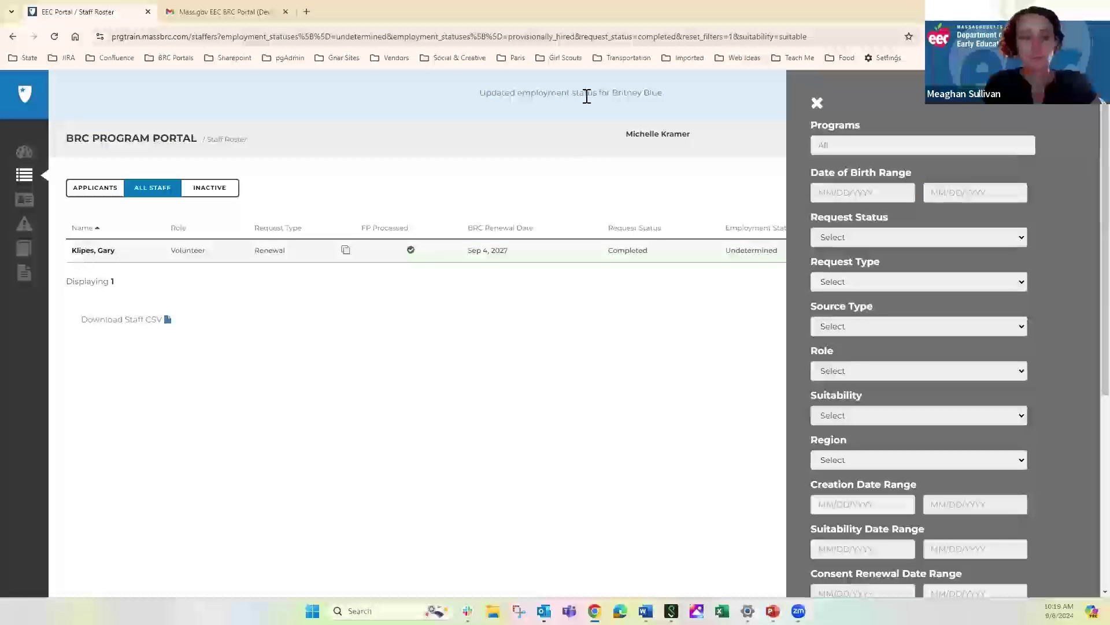
pyautogui.click(230, 189)
pyautogui.click(24, 152)
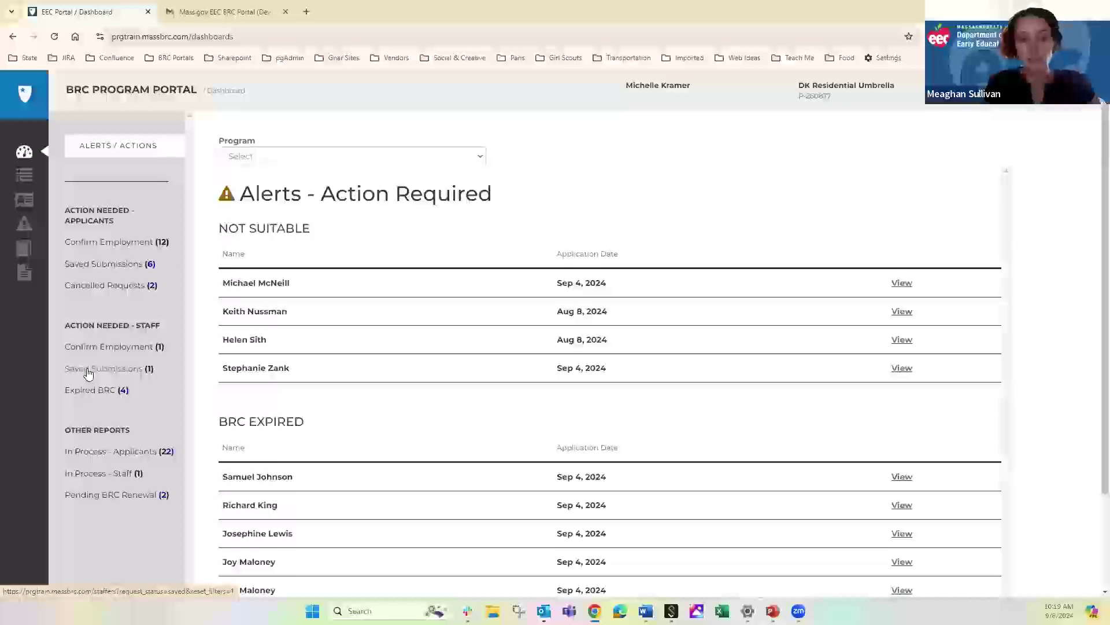
# Show the Saved Submissions (1) staff list with the filter panel closed
pyautogui.click(87, 371)
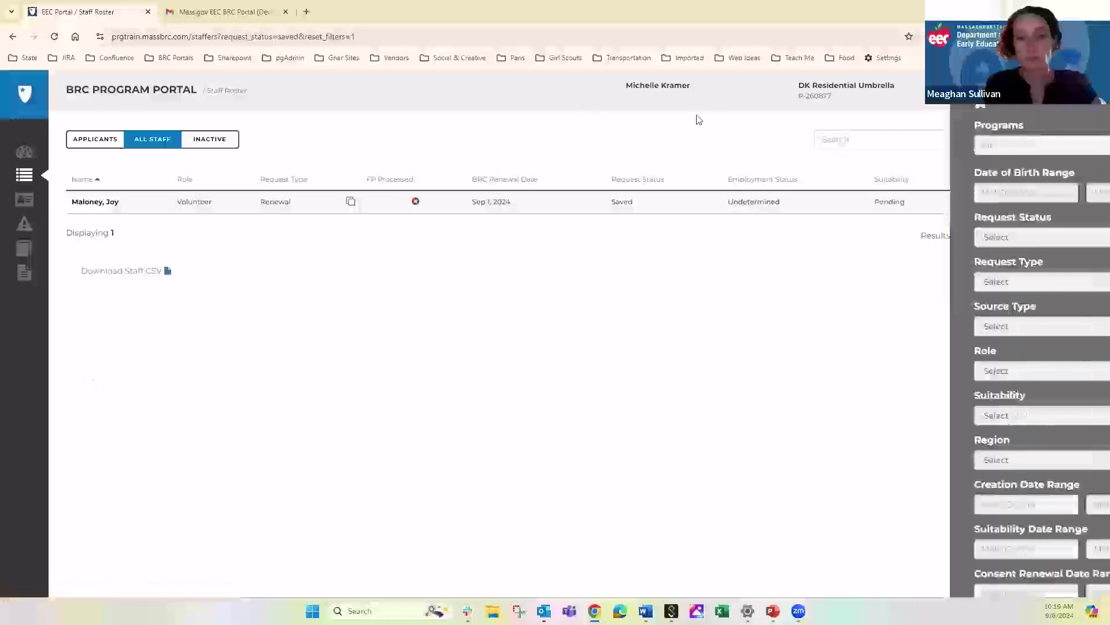
pyautogui.click(817, 104)
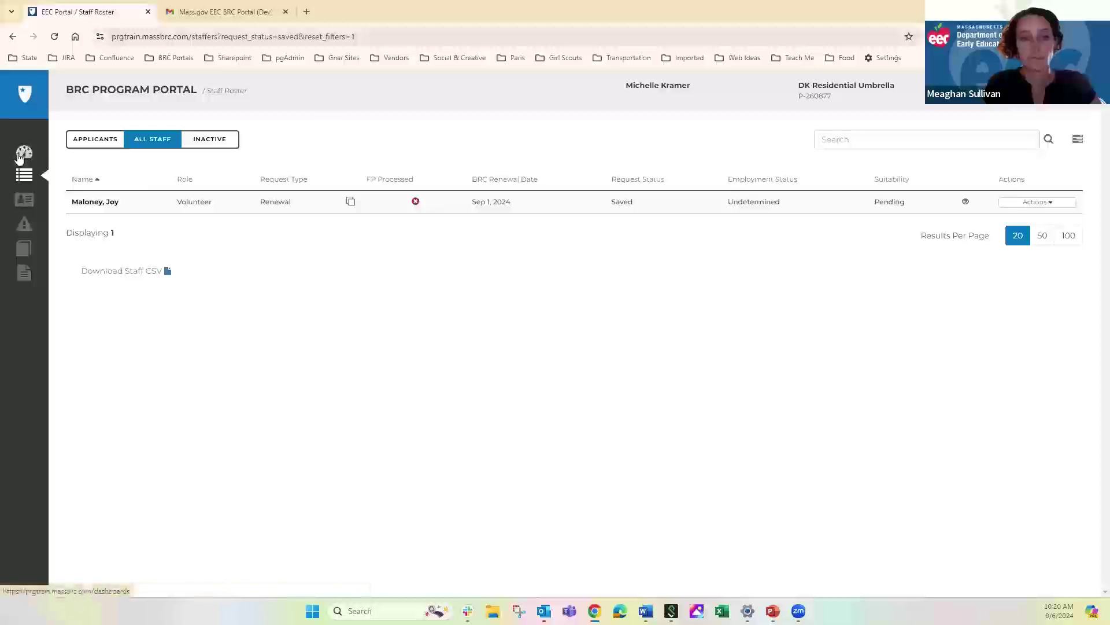
# Review the four Expired BRC staff and their Actions menu, then open In Process - Applicants
pyautogui.click(22, 154)
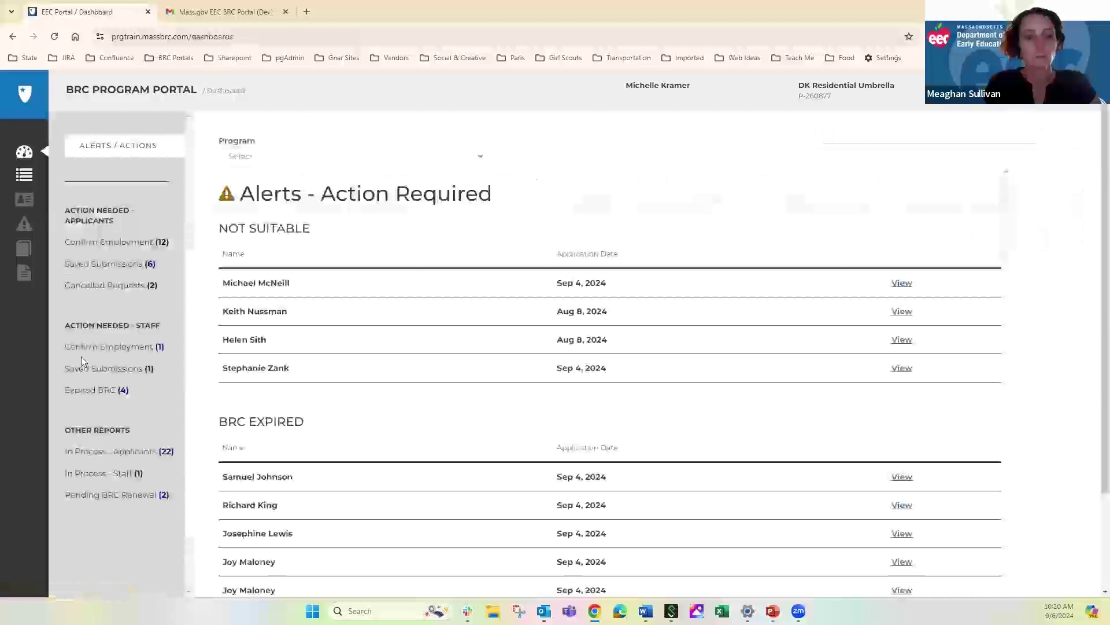
pyautogui.click(90, 391)
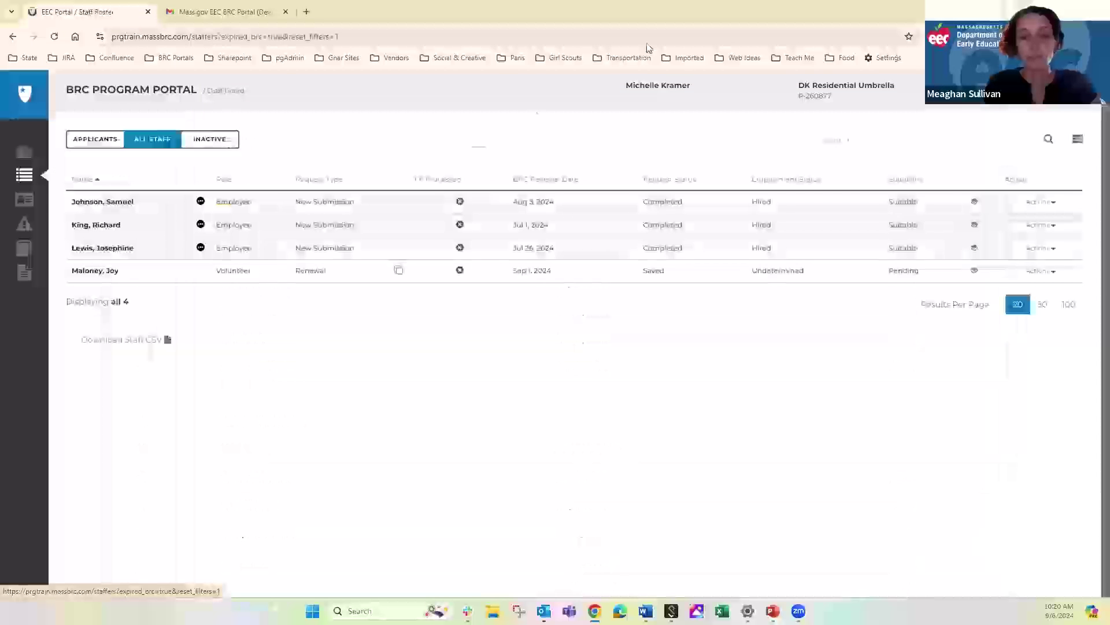
pyautogui.click(822, 106)
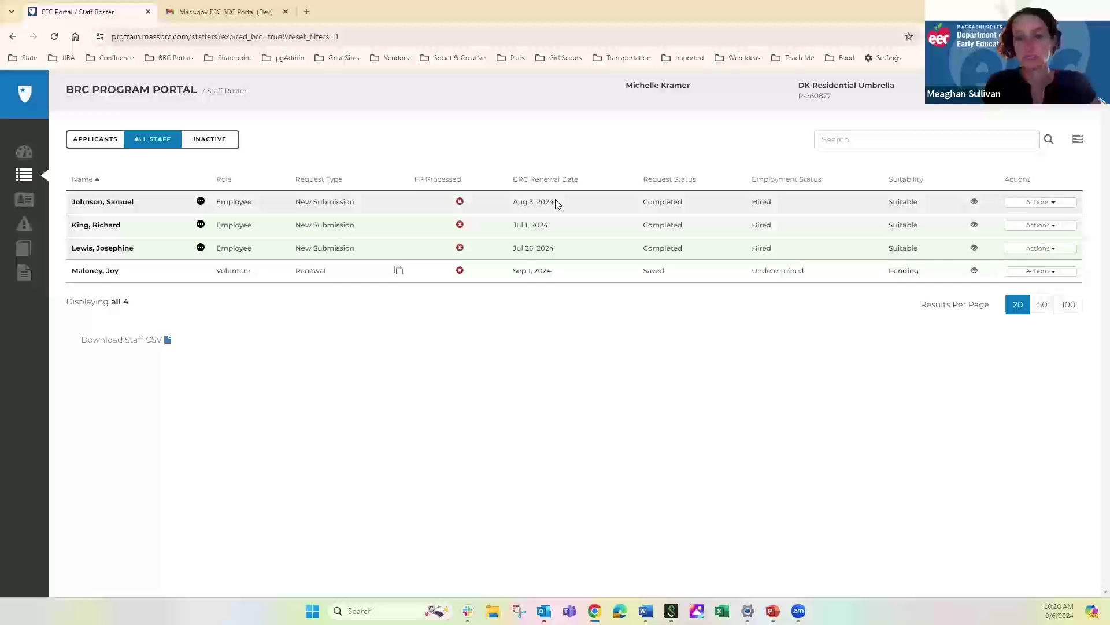
pyautogui.click(1043, 203)
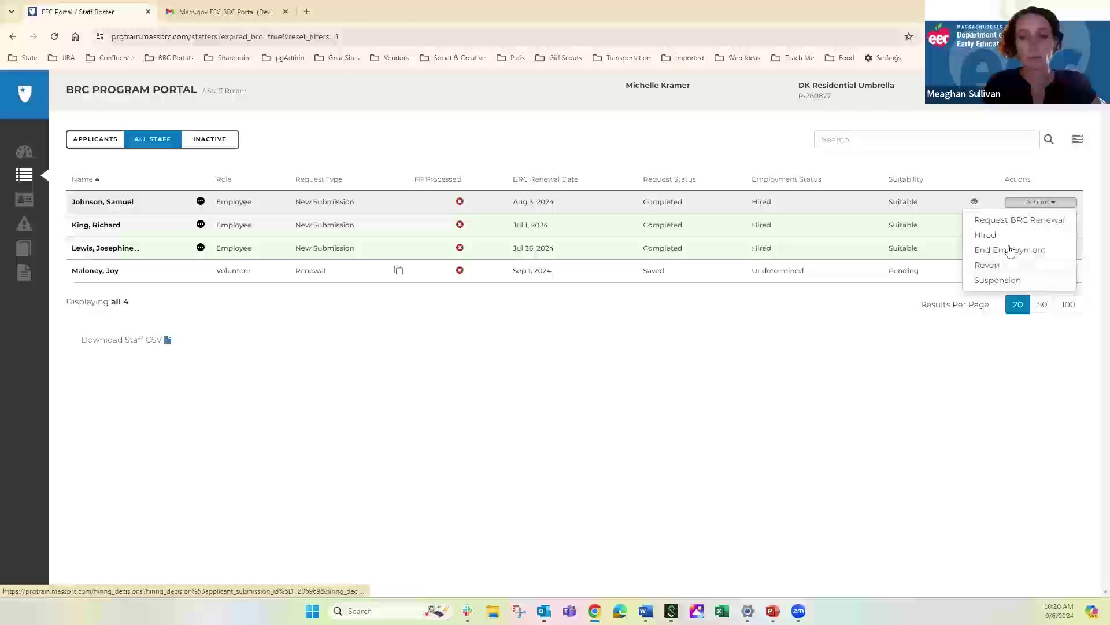
pyautogui.click(26, 156)
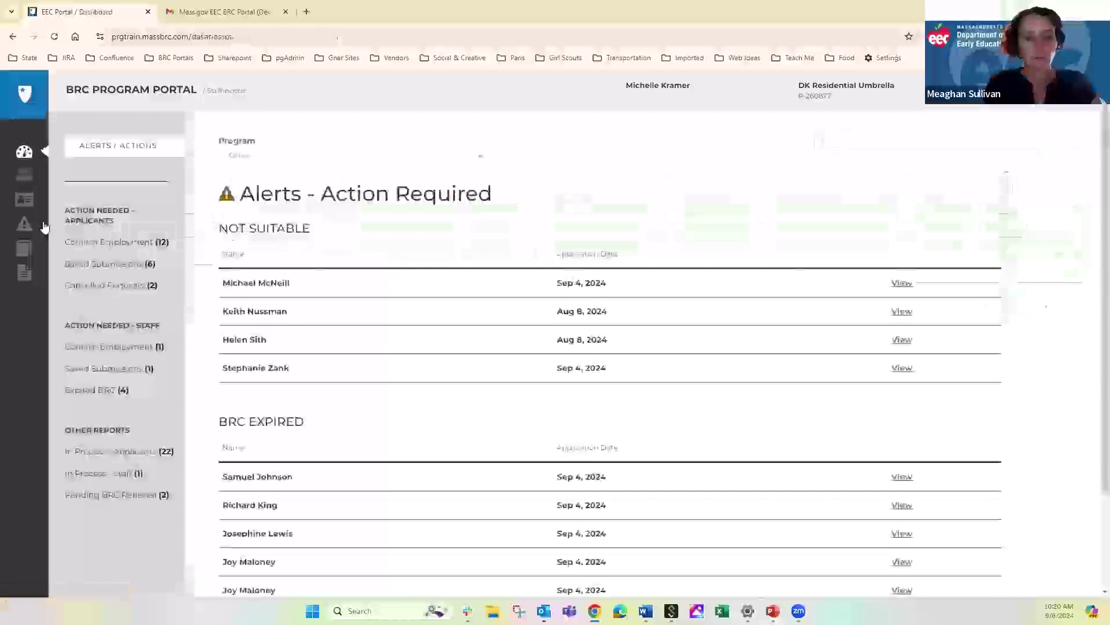
pyautogui.click(123, 452)
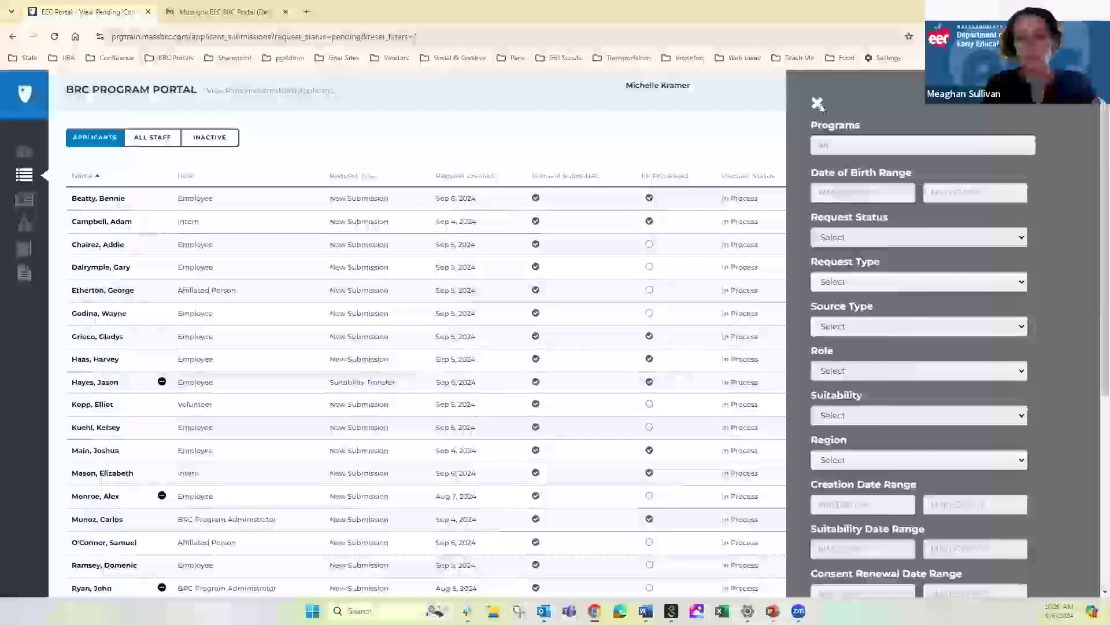
# Close the filter panel on the In Process - Applicants (22) list
pyautogui.click(818, 103)
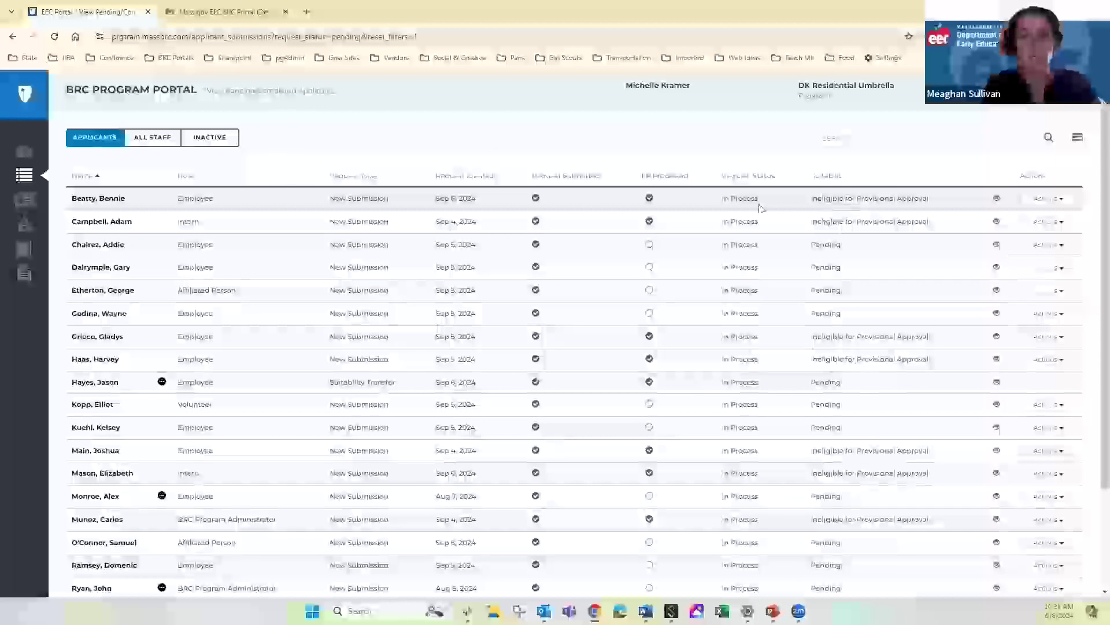
# Check the In Process - Staff (1) report and its Actions menu, then return to the dashboard
pyautogui.click(24, 153)
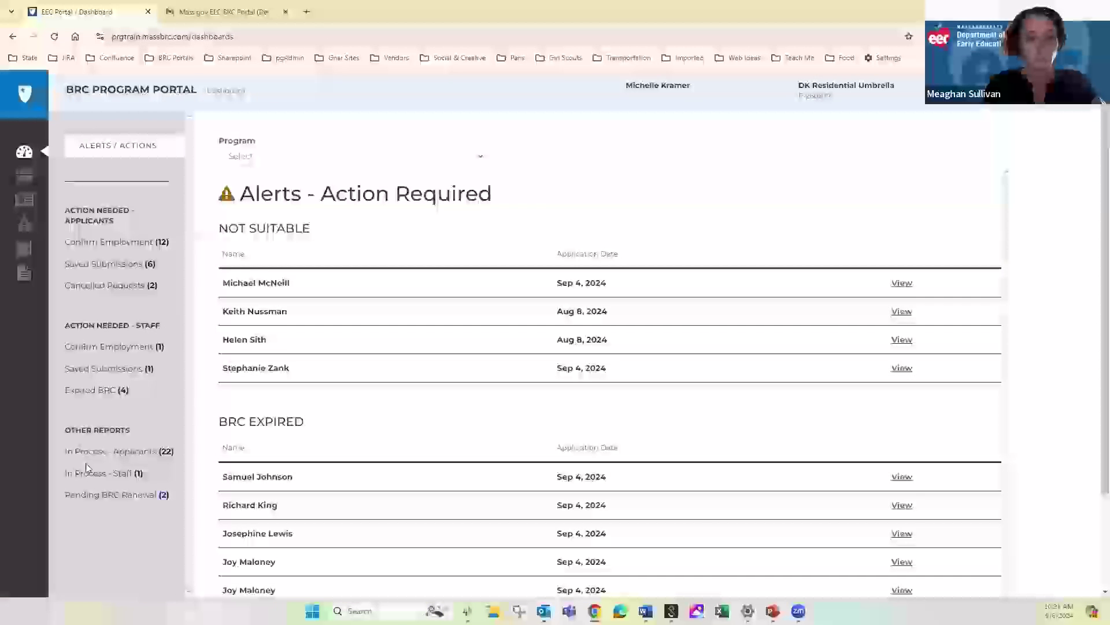
pyautogui.click(99, 475)
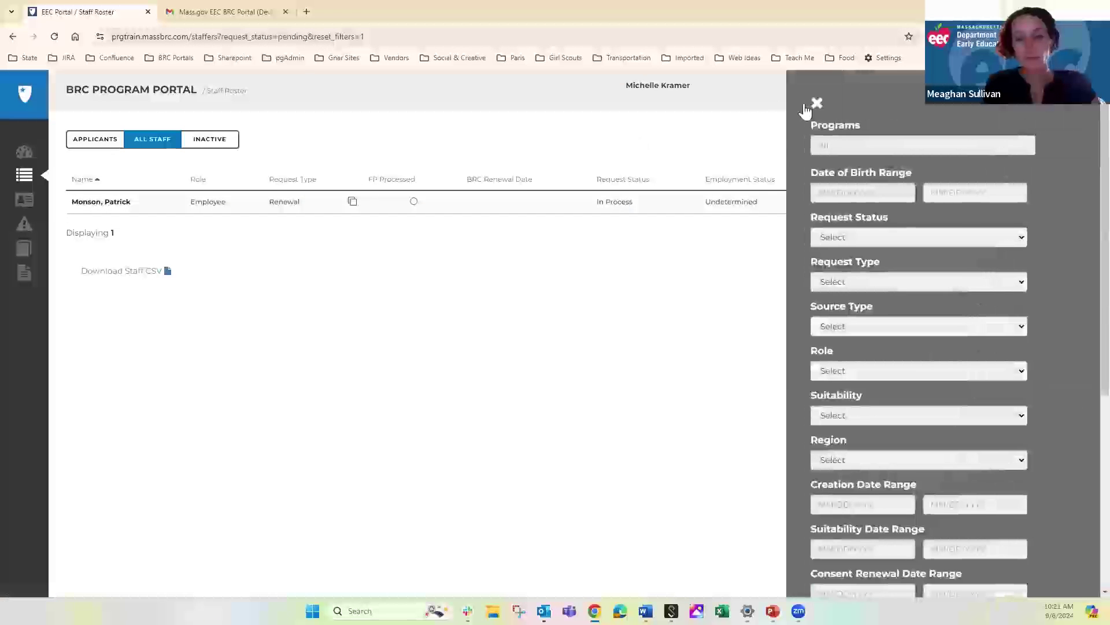
pyautogui.click(649, 364)
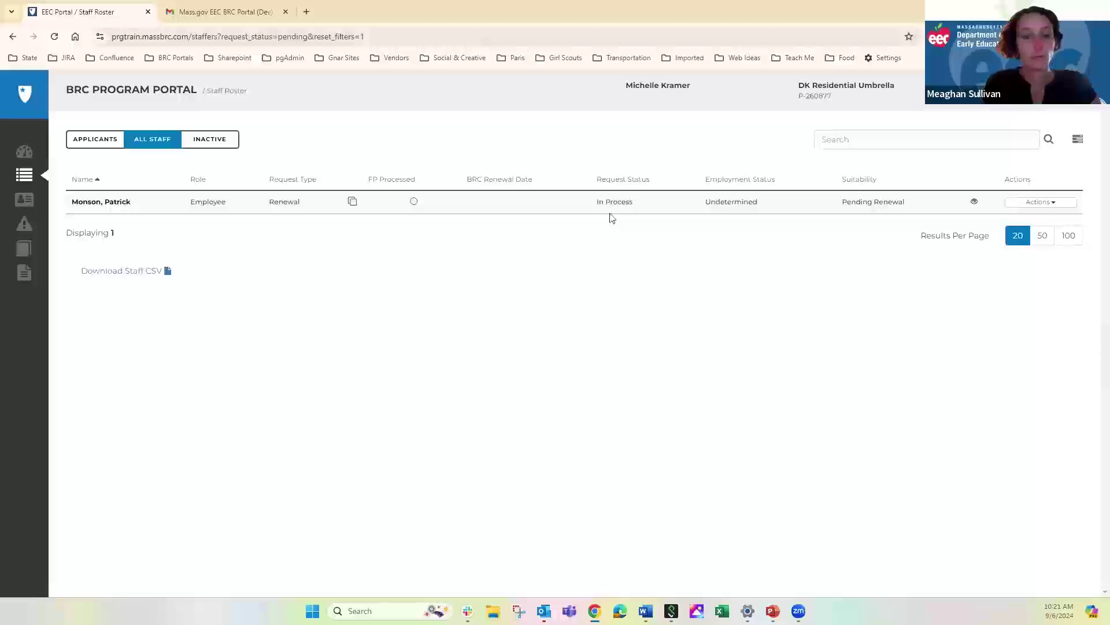
pyautogui.click(1035, 206)
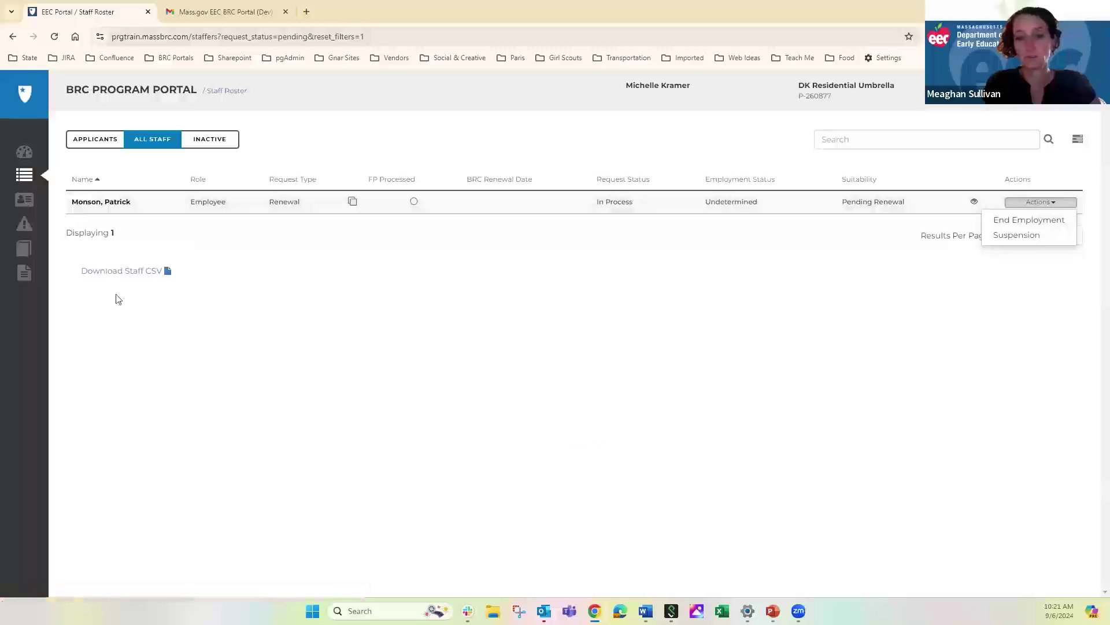
pyautogui.click(69, 227)
pyautogui.click(22, 152)
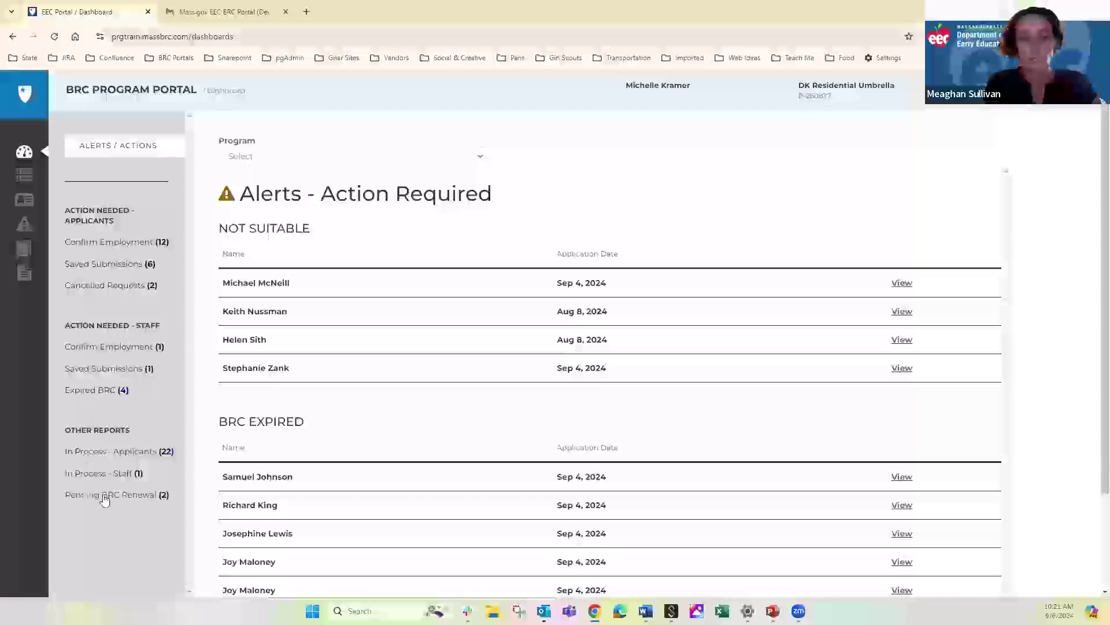
# View the Pending BRC Renewal (2) report without filters, then go back to the dashboard
pyautogui.click(105, 496)
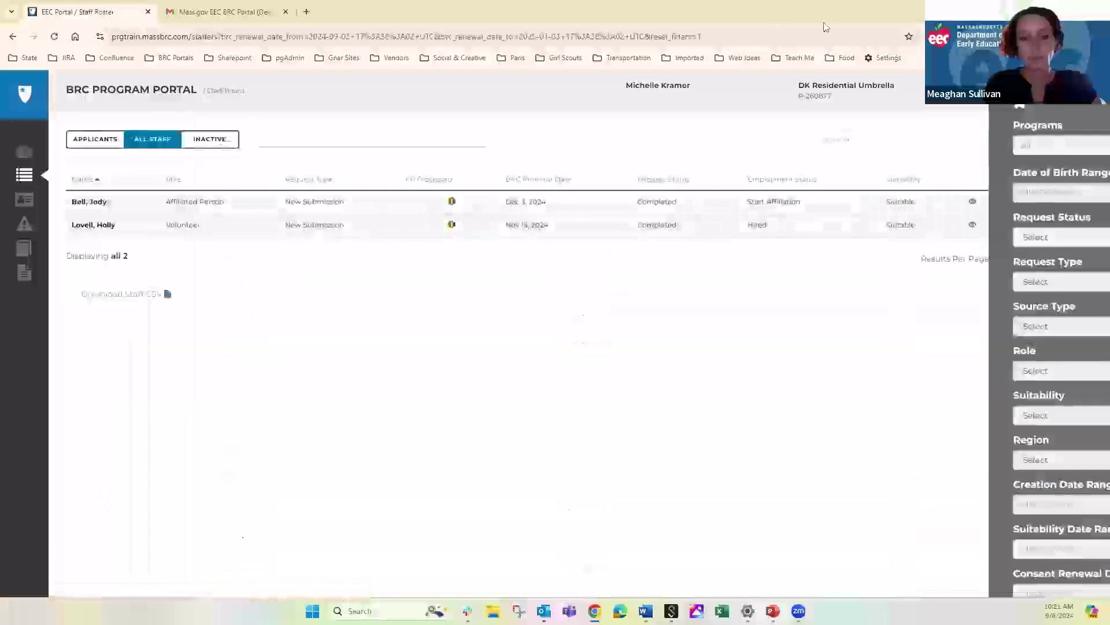
pyautogui.click(817, 104)
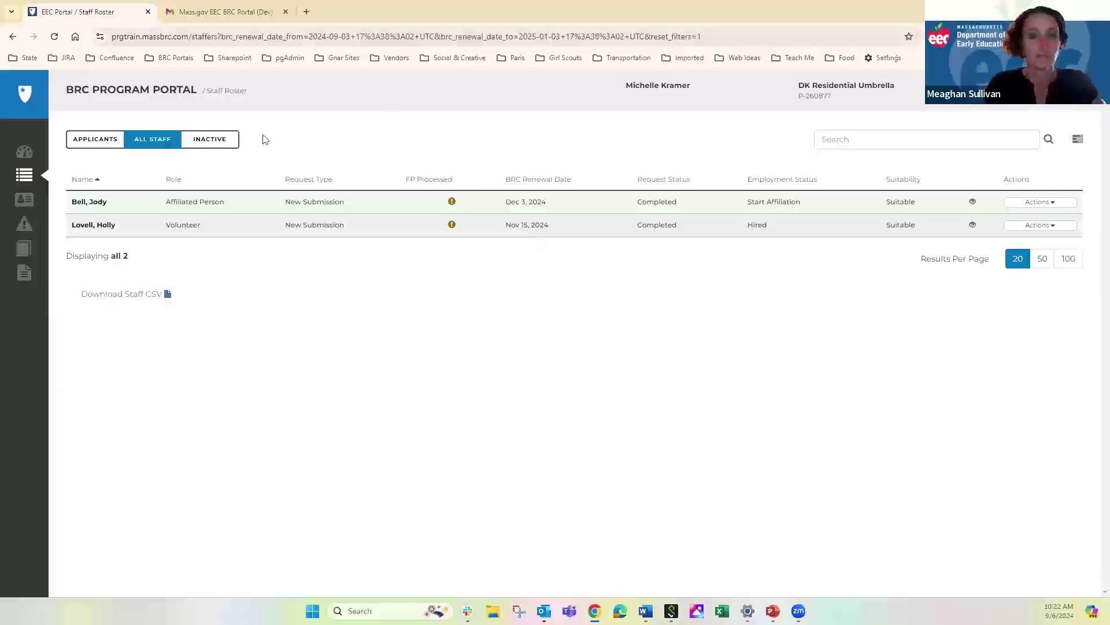
pyautogui.click(24, 152)
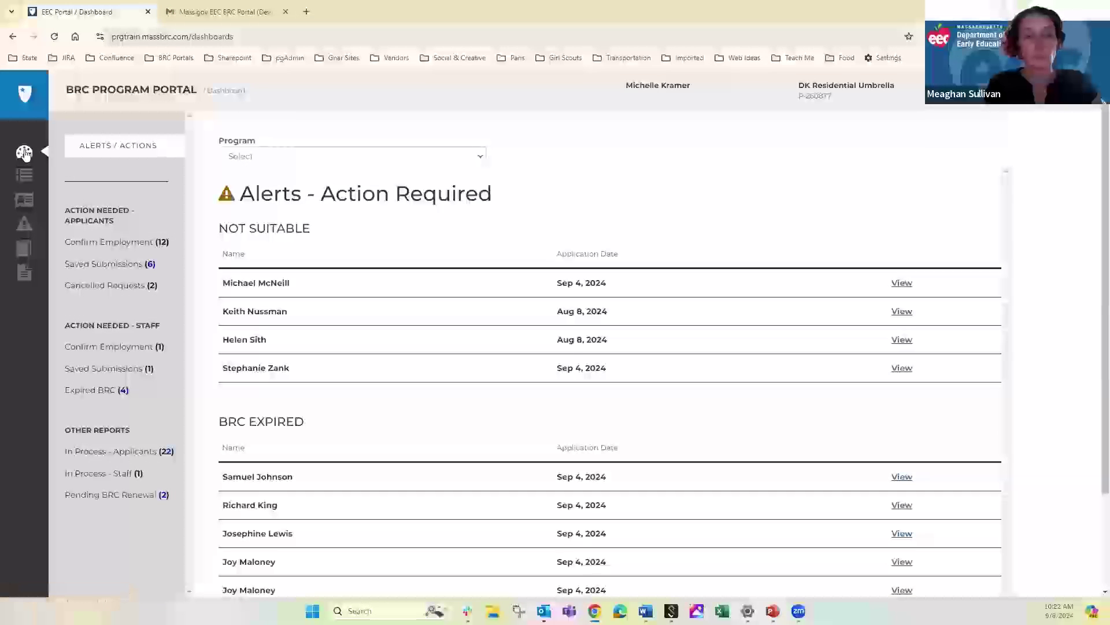
# Browse the Staff Roster's All Staff and Inactive tabs, then return to the Applicants list
pyautogui.click(27, 178)
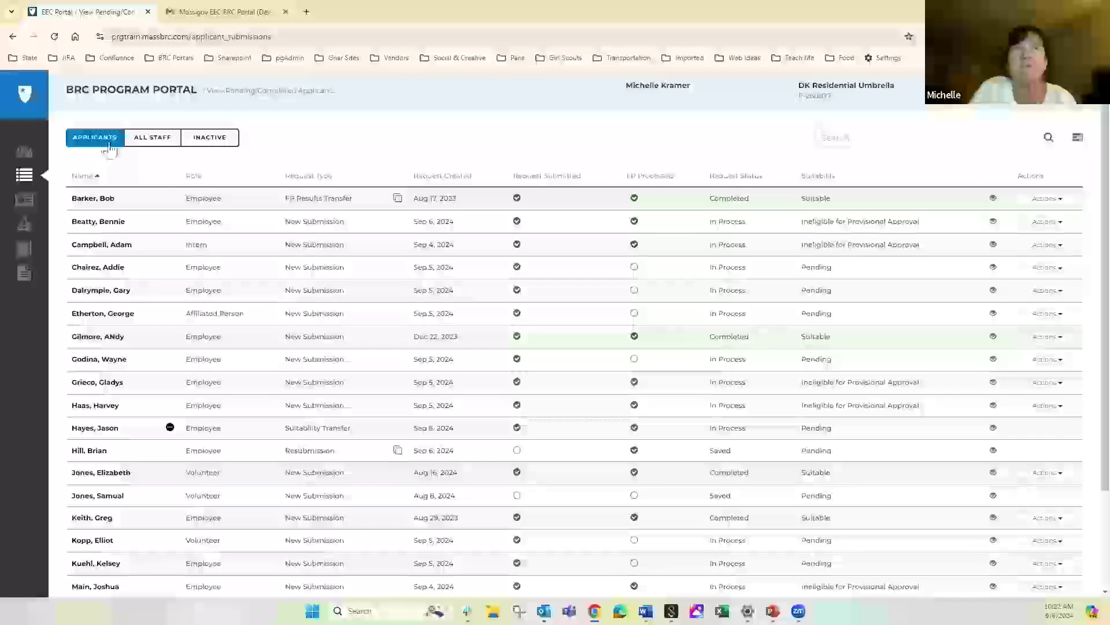
pyautogui.click(162, 151)
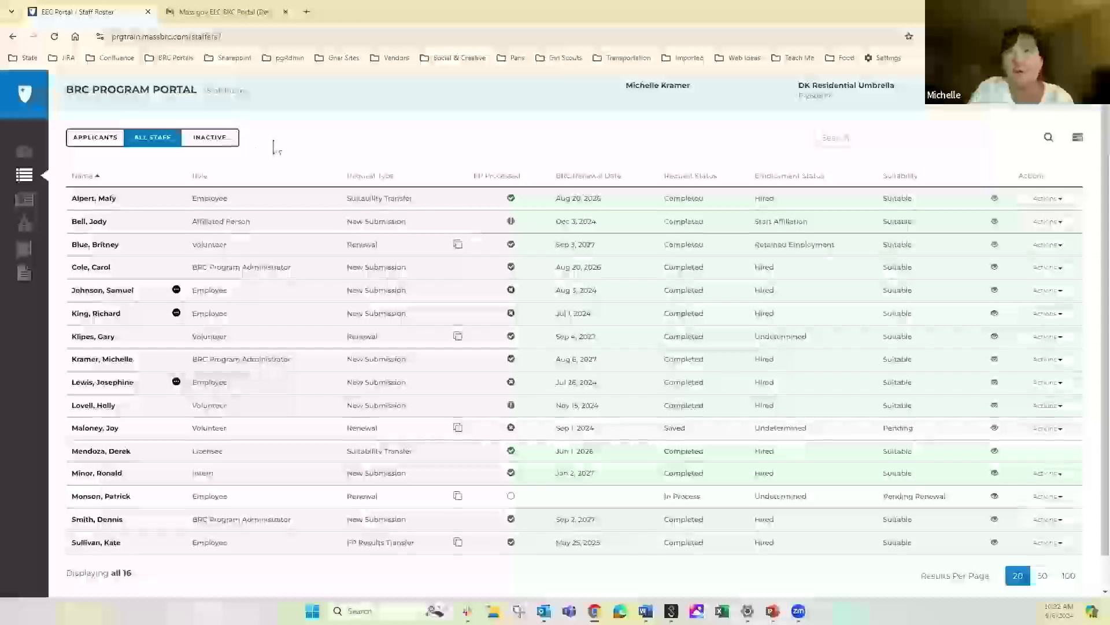
pyautogui.click(211, 140)
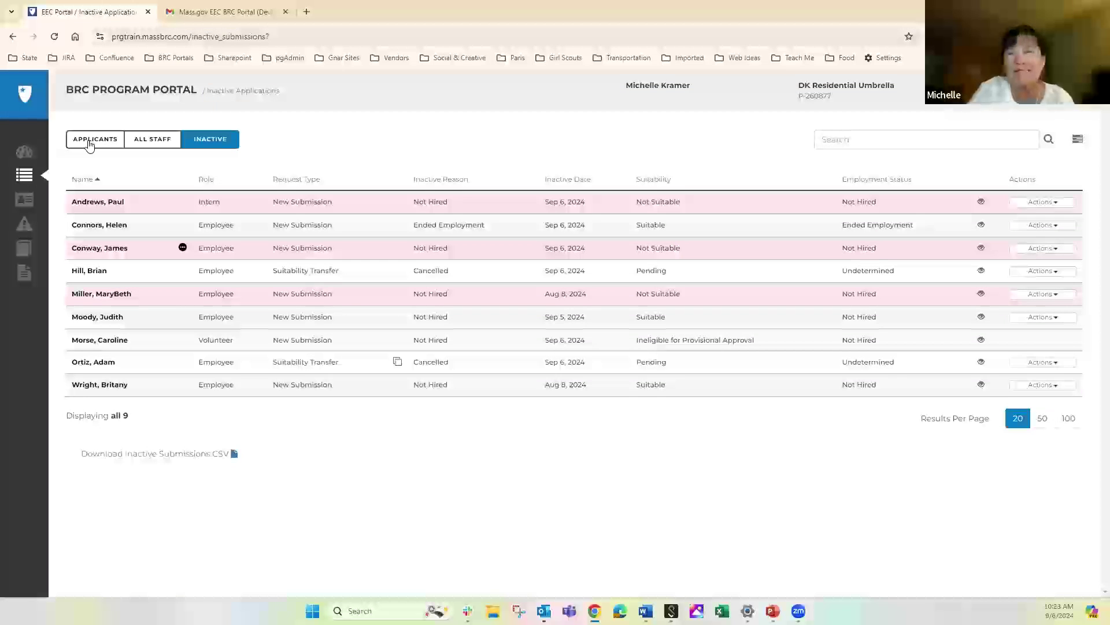
pyautogui.click(89, 145)
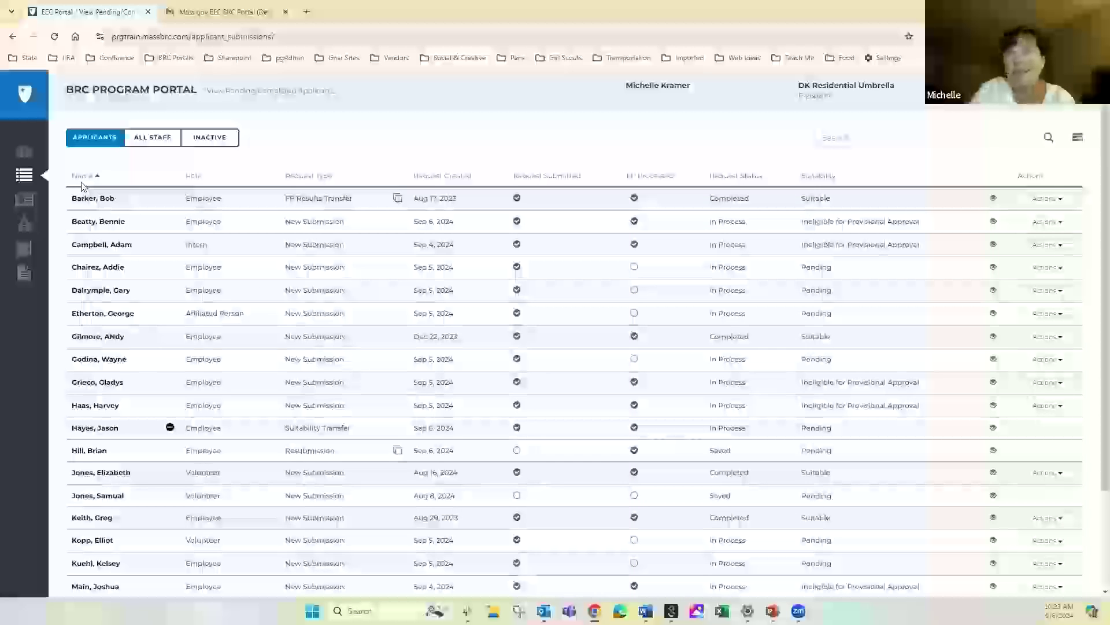
# Sort the applicants by the Role column, then reverse the sort order
pyautogui.click(195, 179)
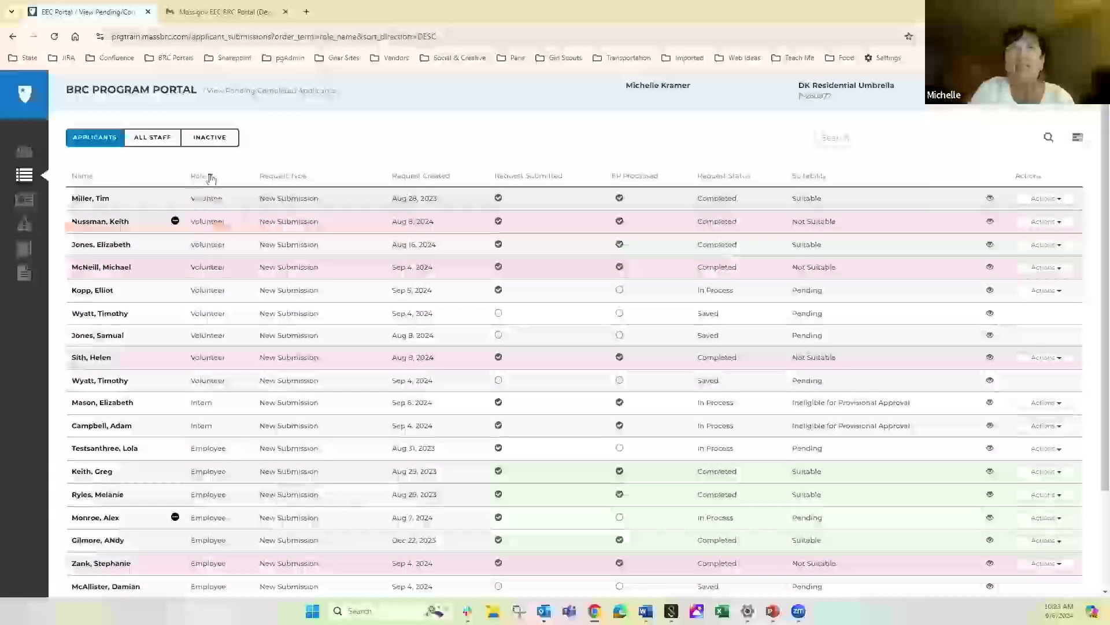
pyautogui.click(208, 177)
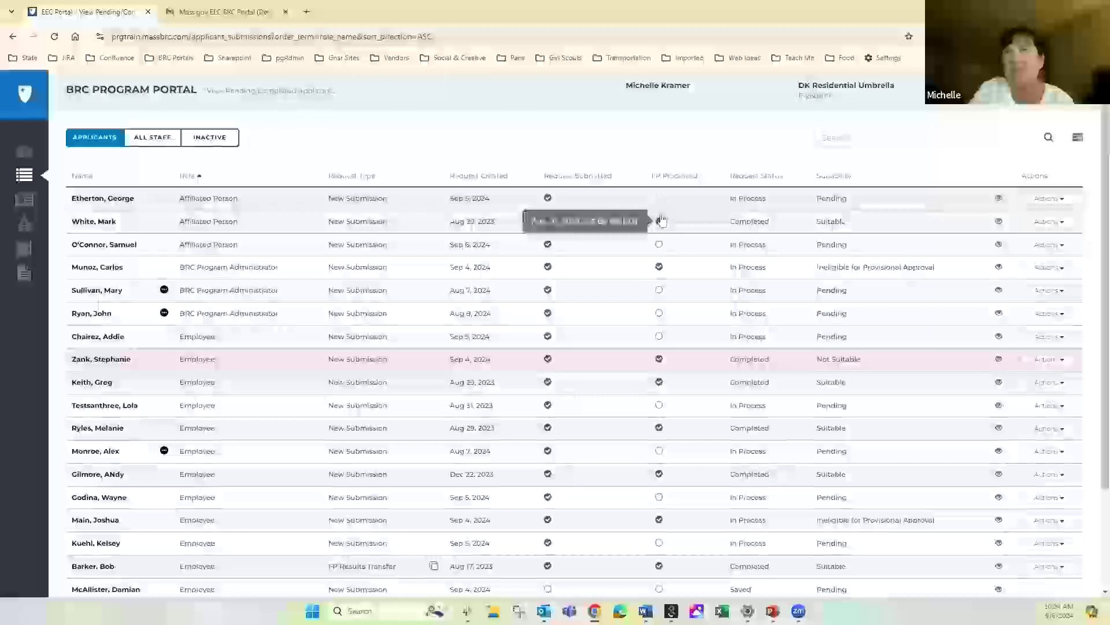
# Inspect the request status and eye-icon details in the role-sorted applicants list
pyautogui.moveTo(658, 223)
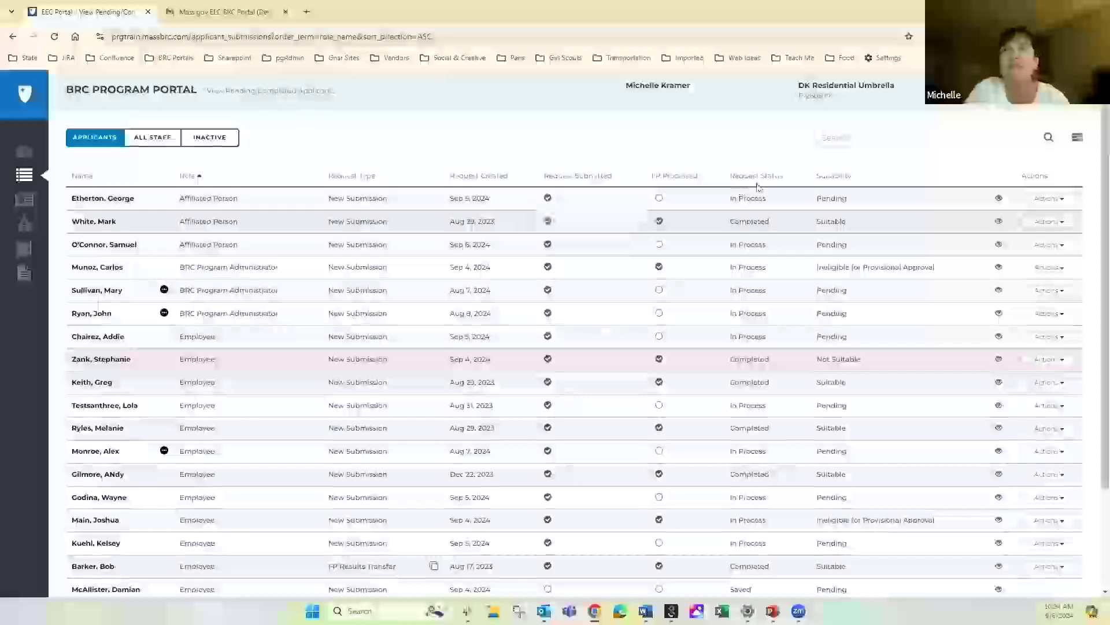
pyautogui.moveTo(761, 205)
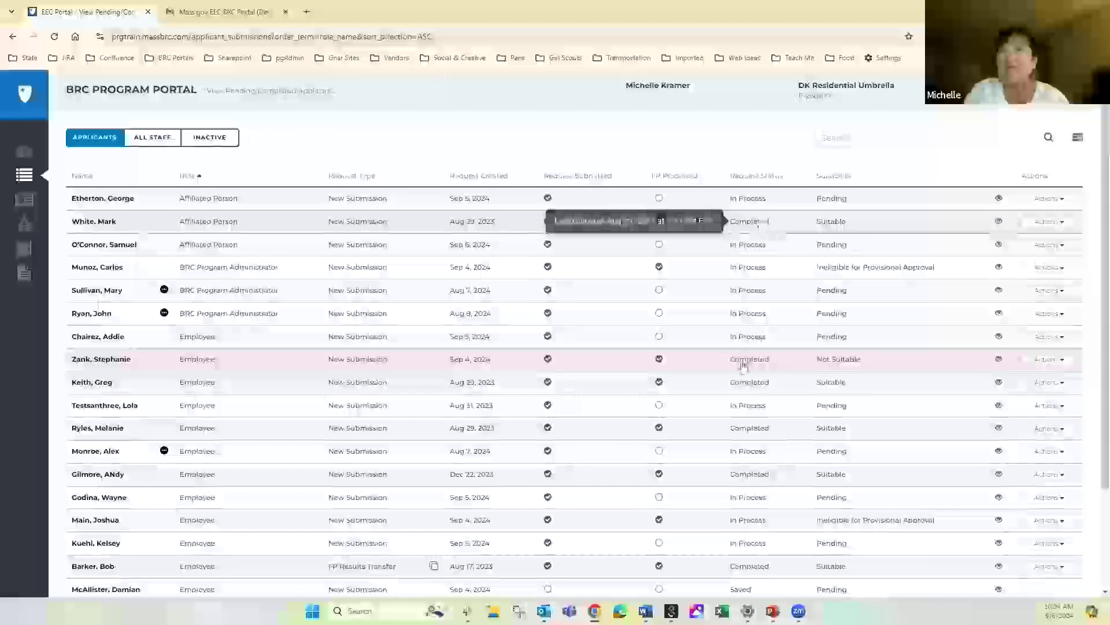
pyautogui.moveTo(744, 366)
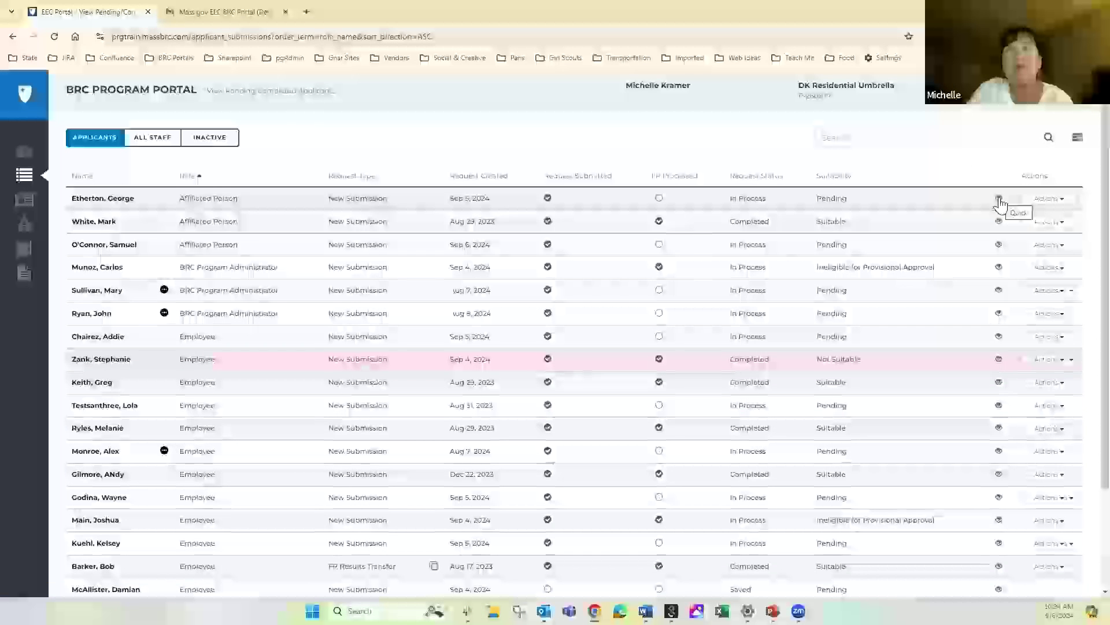
pyautogui.moveTo(1001, 204)
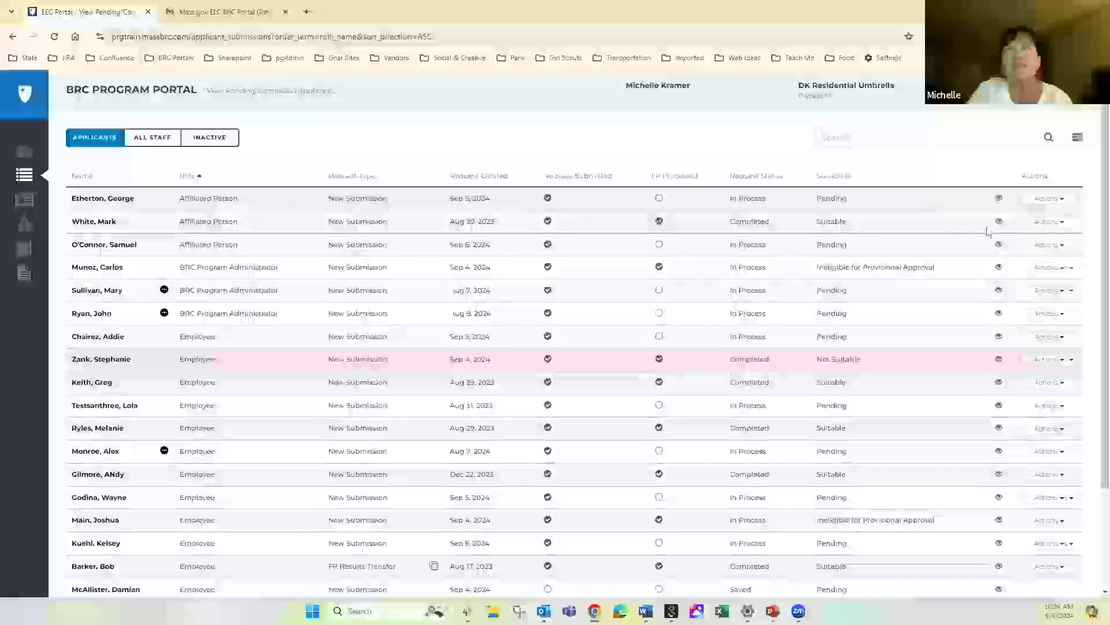
pyautogui.moveTo(997, 226)
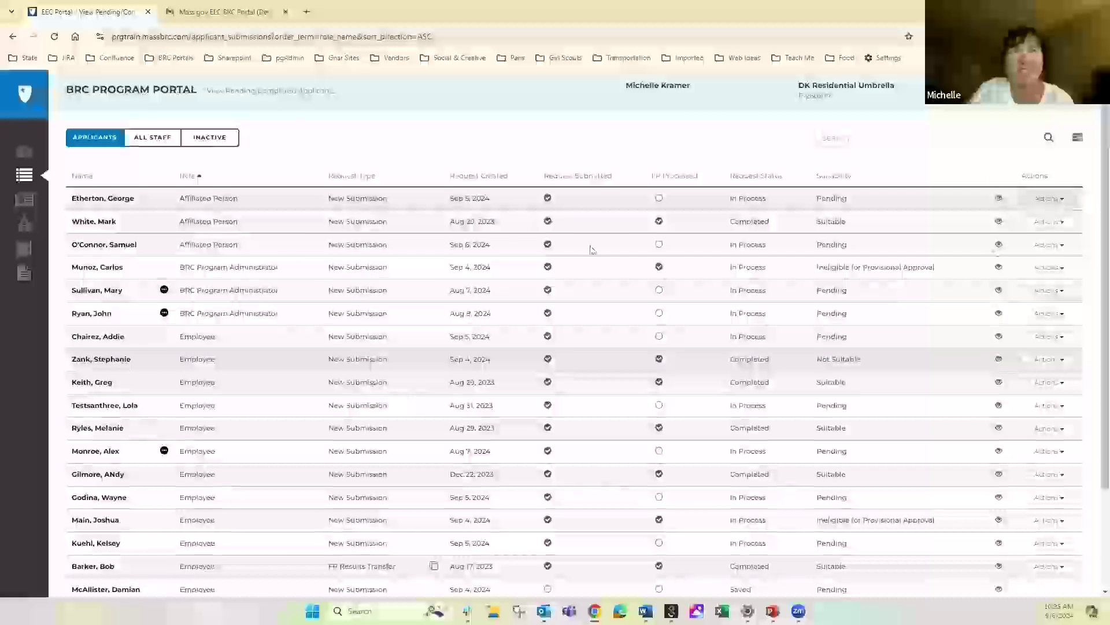
# In All Staff, check the FP Processed dates and open the Pending Renewal employee's staff record
pyautogui.click(149, 140)
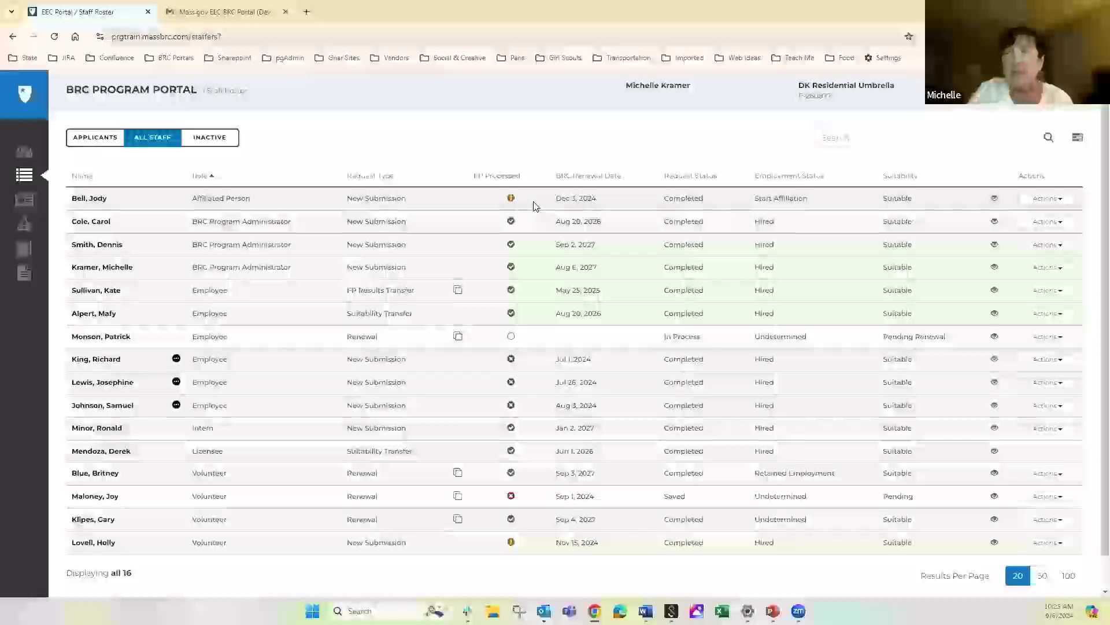
pyautogui.moveTo(513, 206)
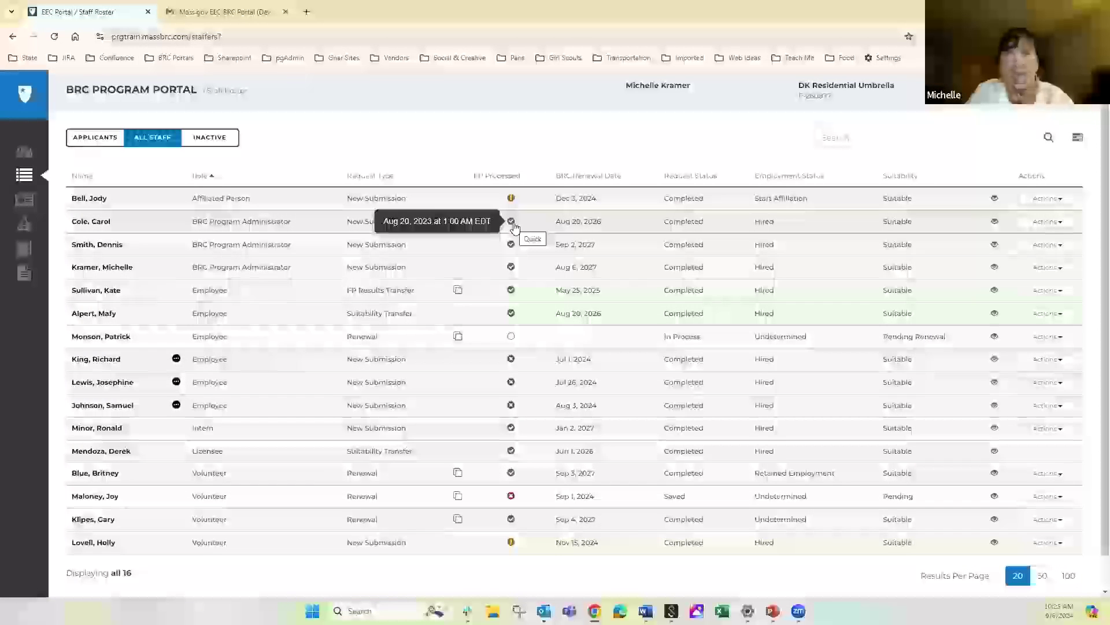
pyautogui.moveTo(509, 364)
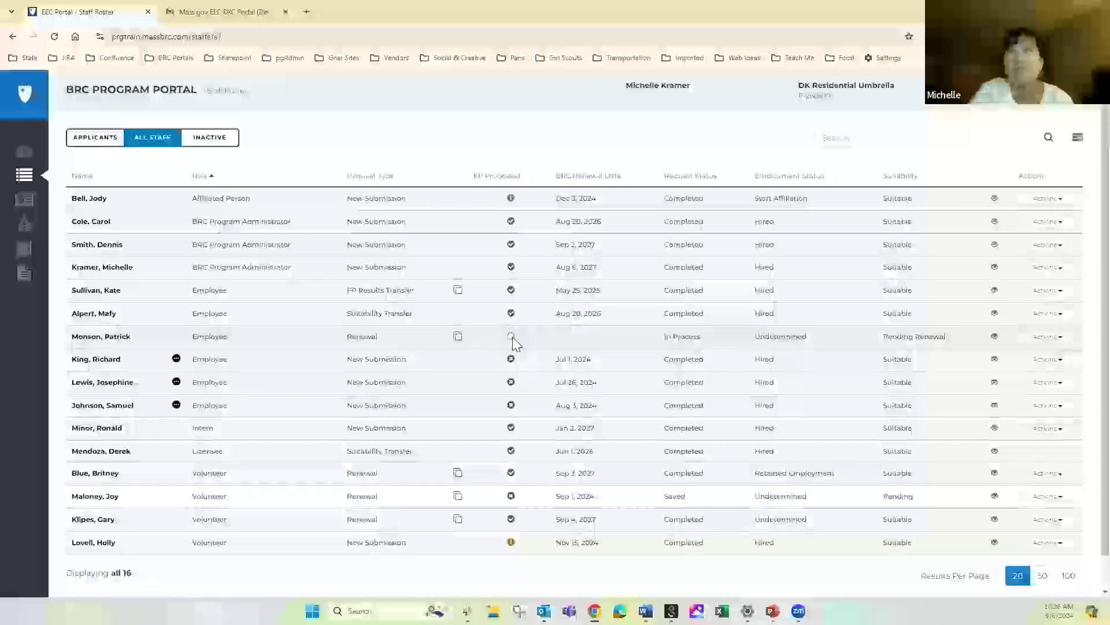
pyautogui.click(92, 337)
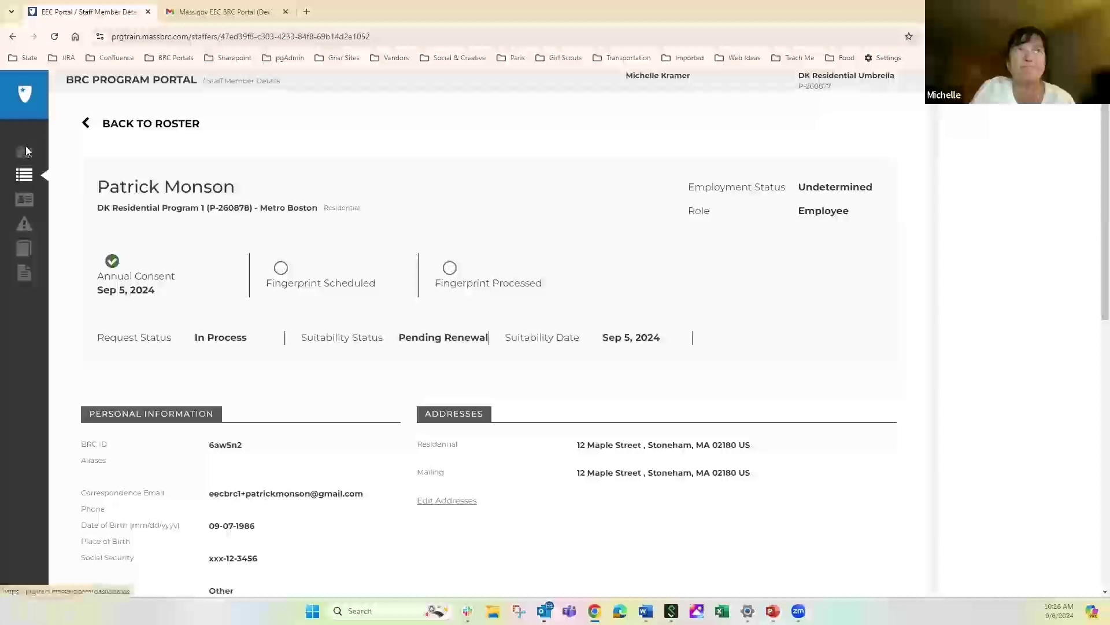
pyautogui.click(88, 125)
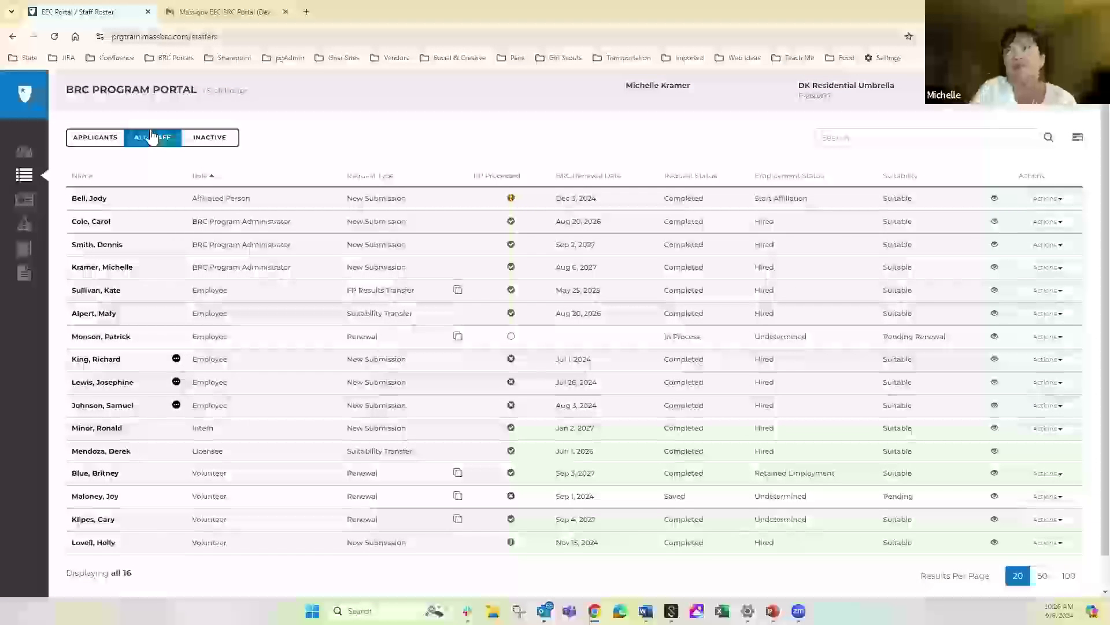
# Show the INACTIVE applications, view a not-hired record's Actions options, then focus the search box
pyautogui.click(219, 142)
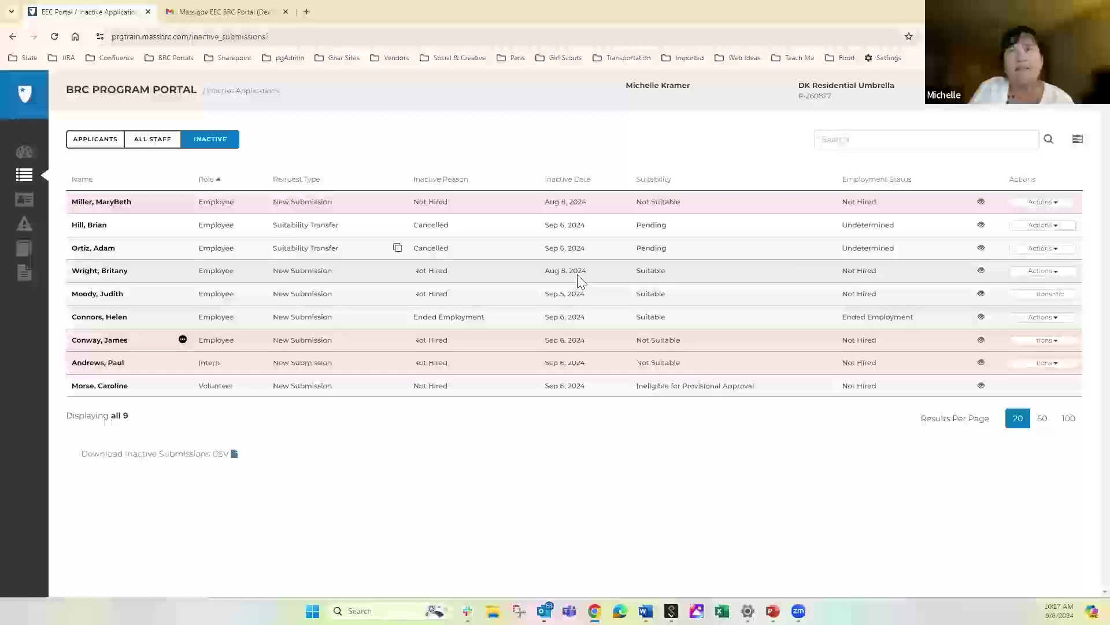
pyautogui.click(1030, 272)
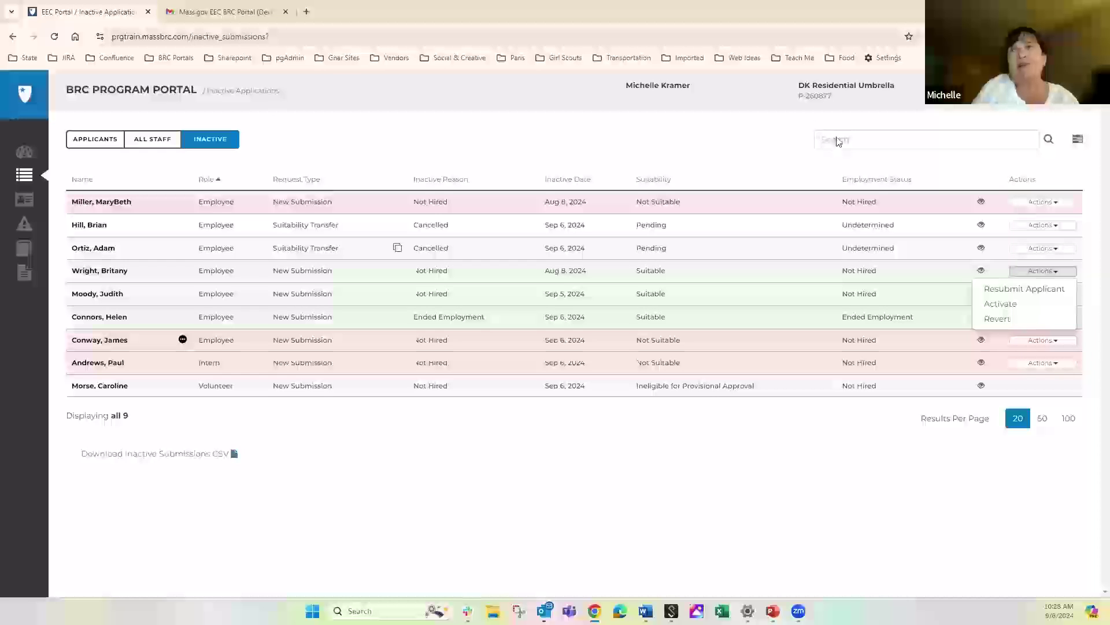
pyautogui.click(838, 139)
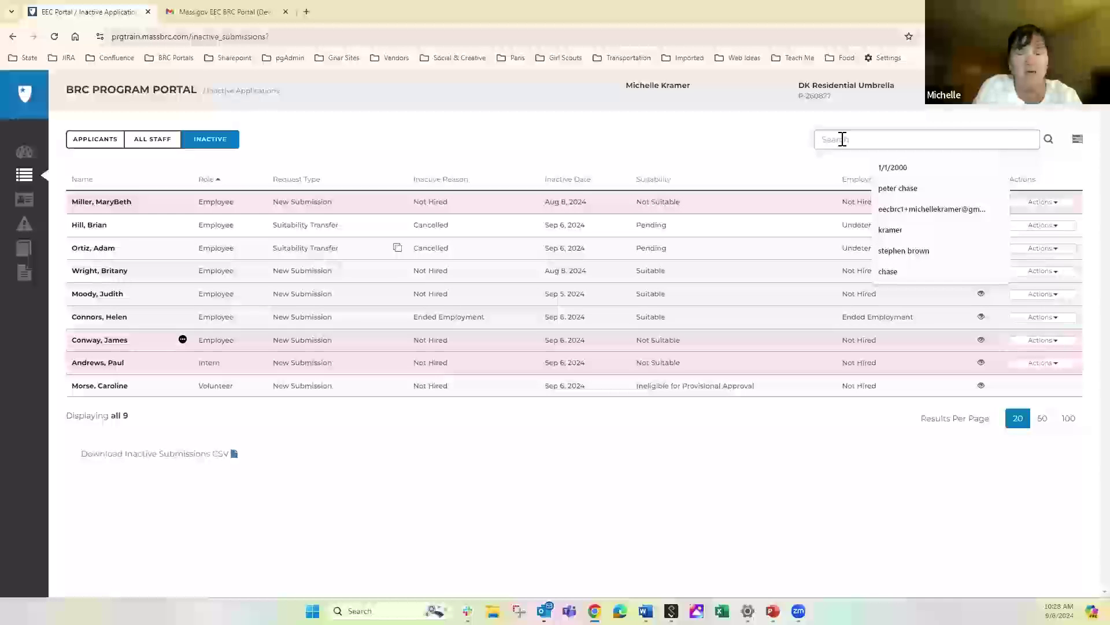
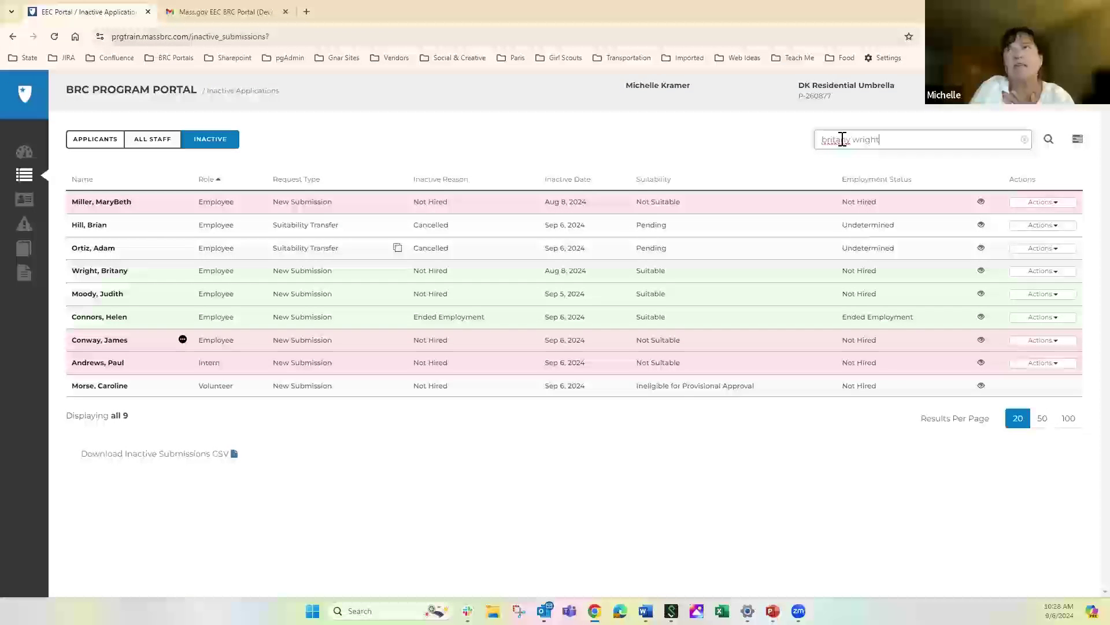
# Search inactive applications by the employee's name, confirm she's absent from All Staff, then clear the search
pyautogui.press('Return')
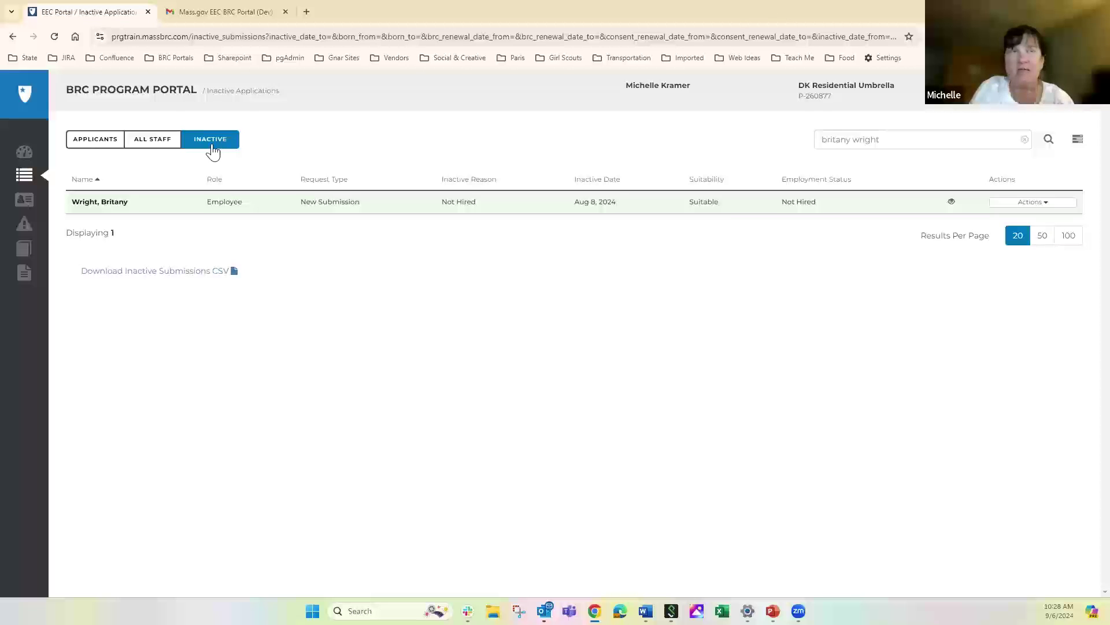
pyautogui.click(148, 141)
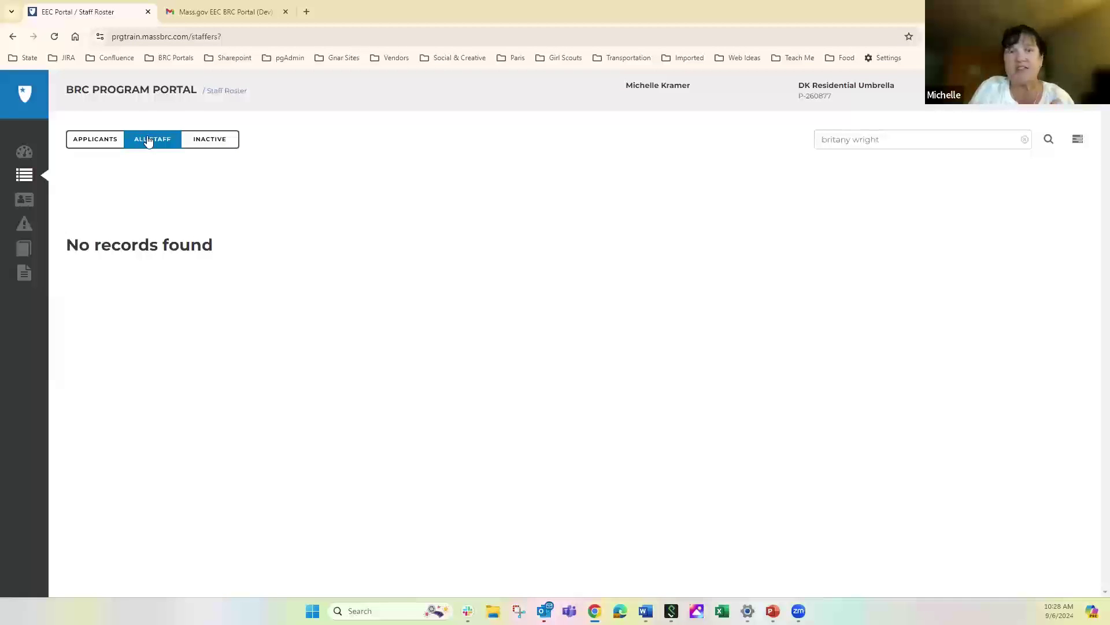
pyautogui.click(213, 141)
pyautogui.click(890, 142)
pyautogui.press('BackSpace')
pyautogui.press('BackSpace')
pyautogui.press('BackSpace')
pyautogui.press('BackSpace')
pyautogui.press('BackSpace')
pyautogui.press('BackSpace')
pyautogui.press('BackSpace')
pyautogui.press('BackSpace')
pyautogui.press('BackSpace')
pyautogui.press('BackSpace')
pyautogui.press('BackSpace')
pyautogui.press('BackSpace')
pyautogui.press('BackSpace')
pyautogui.press('BackSpace')
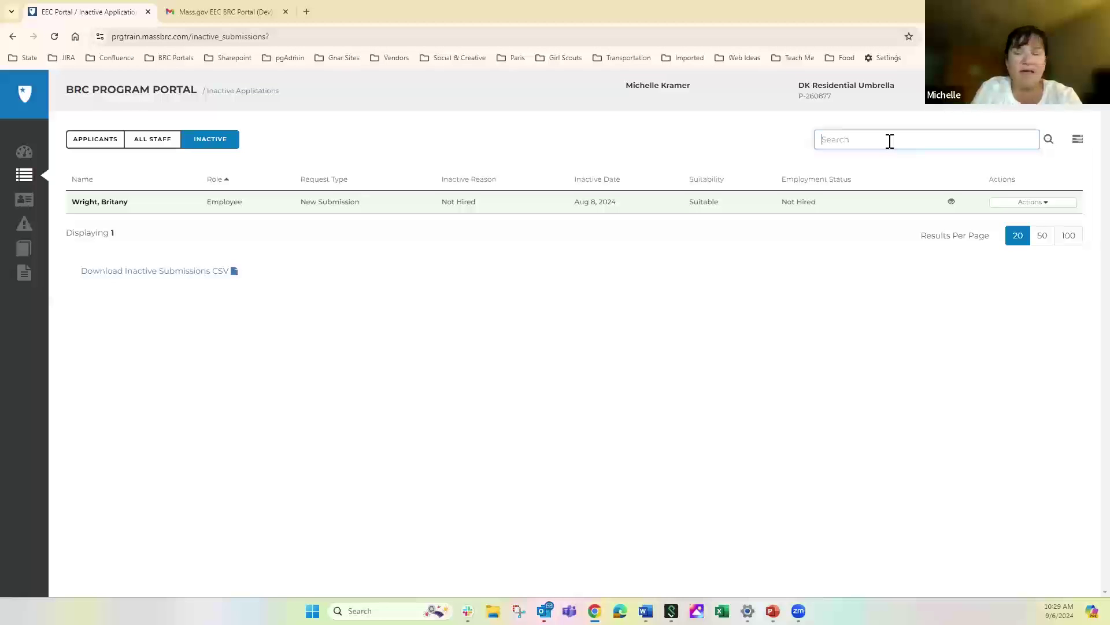
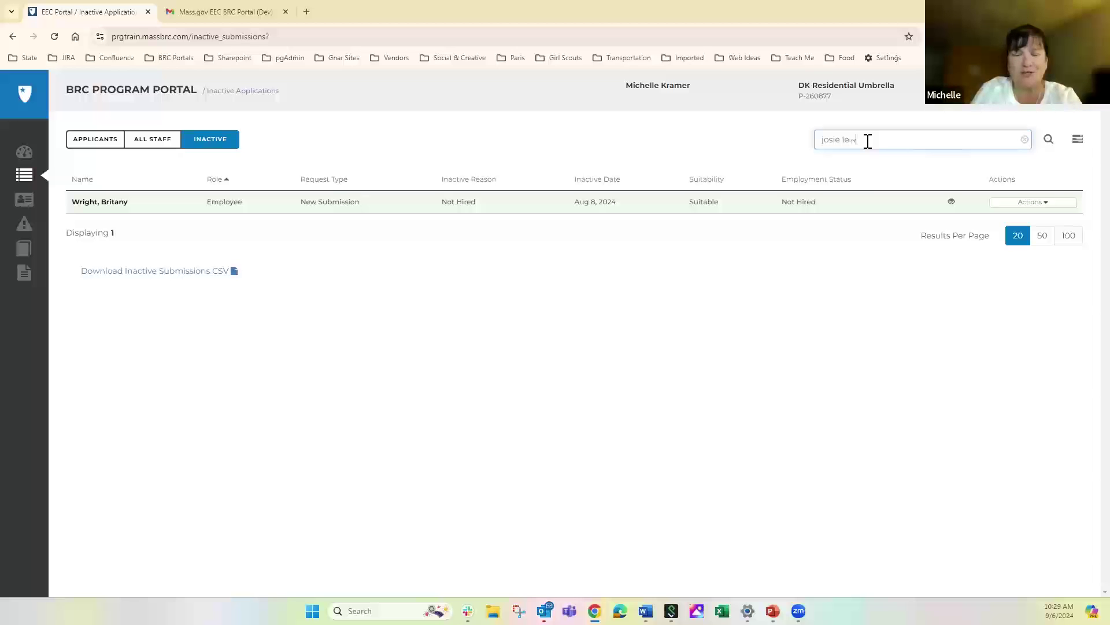
# Search by the employee's alias on Inactive, then on All Staff, finding one hired match
pyautogui.click(1049, 142)
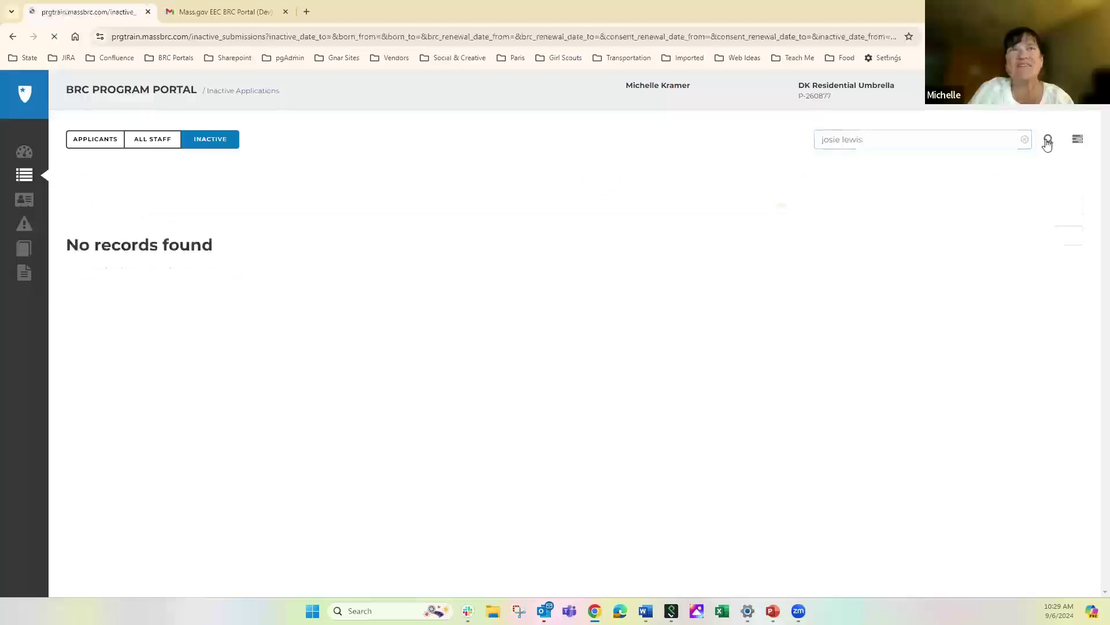
pyautogui.click(149, 143)
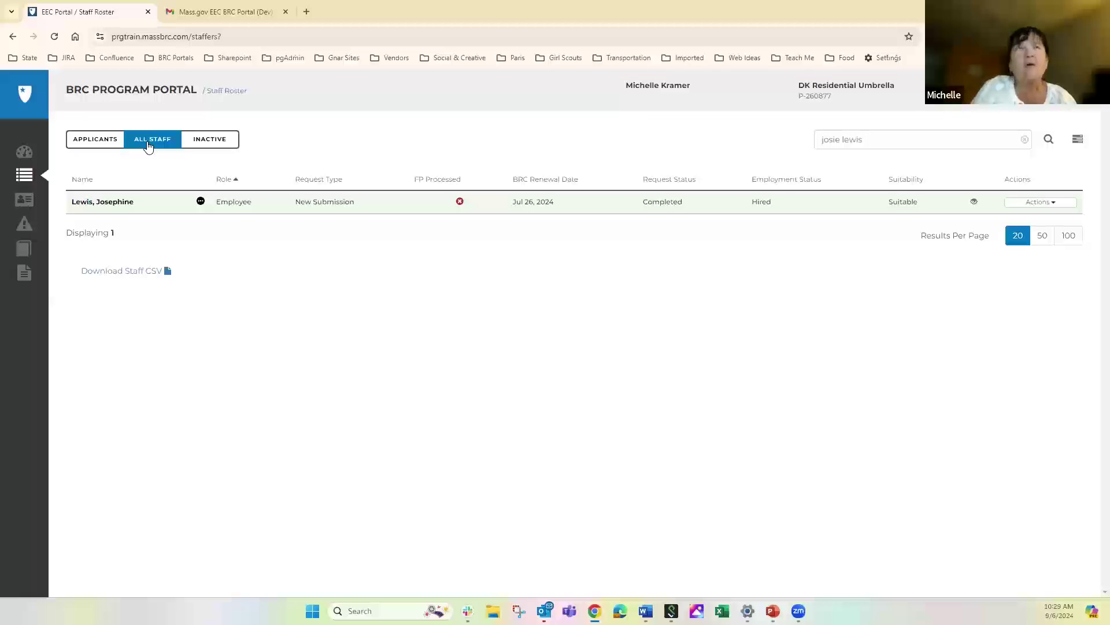
pyautogui.moveTo(202, 205)
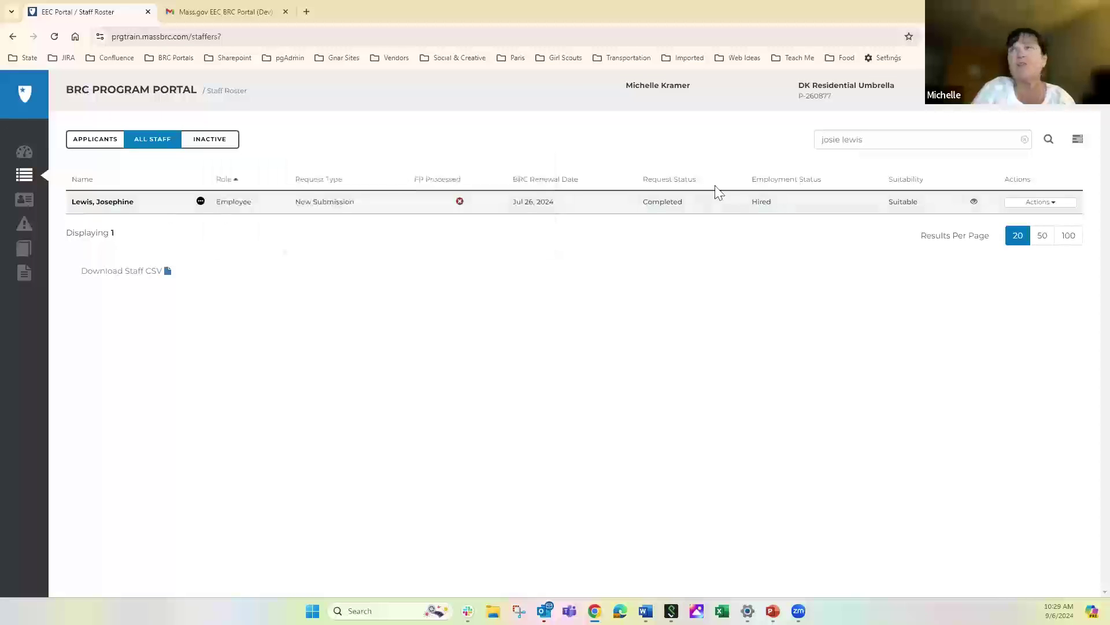
# Preview the matched employee's summary with the eye icon, then open her full staff record
pyautogui.click(974, 204)
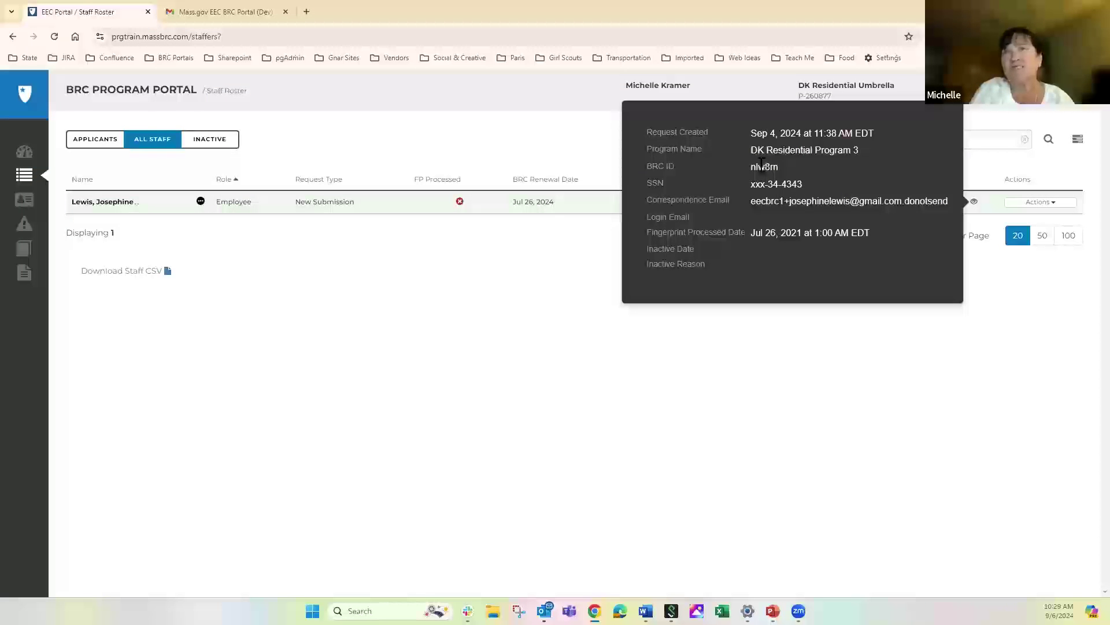
pyautogui.click(100, 203)
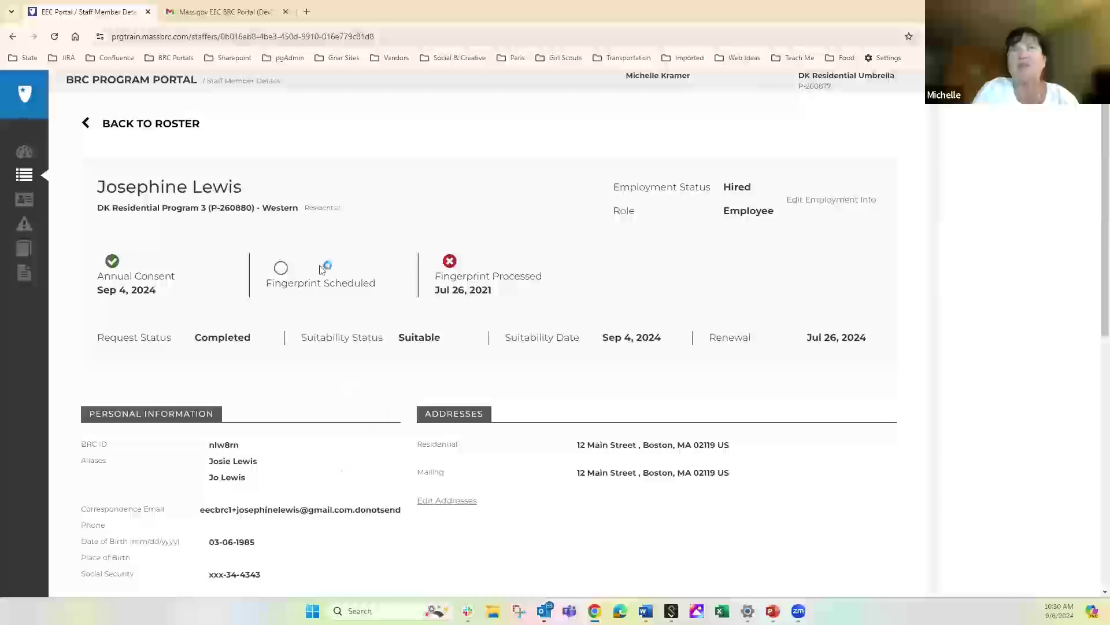
# Go back to the All Staff roster and delete the alias from the search box
pyautogui.click(14, 37)
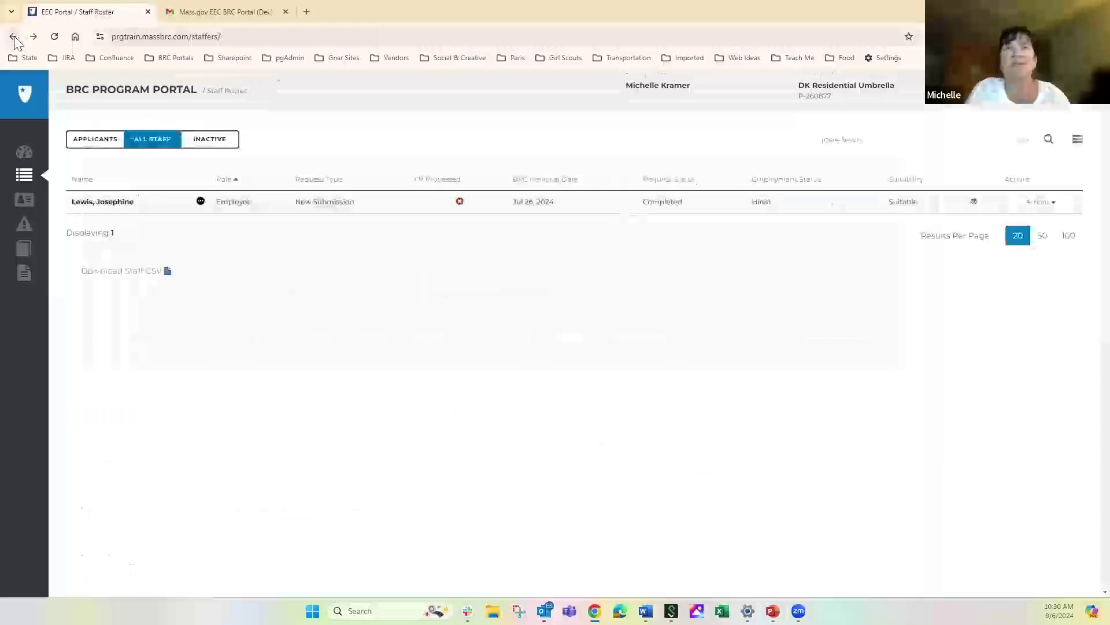
pyautogui.click(870, 139)
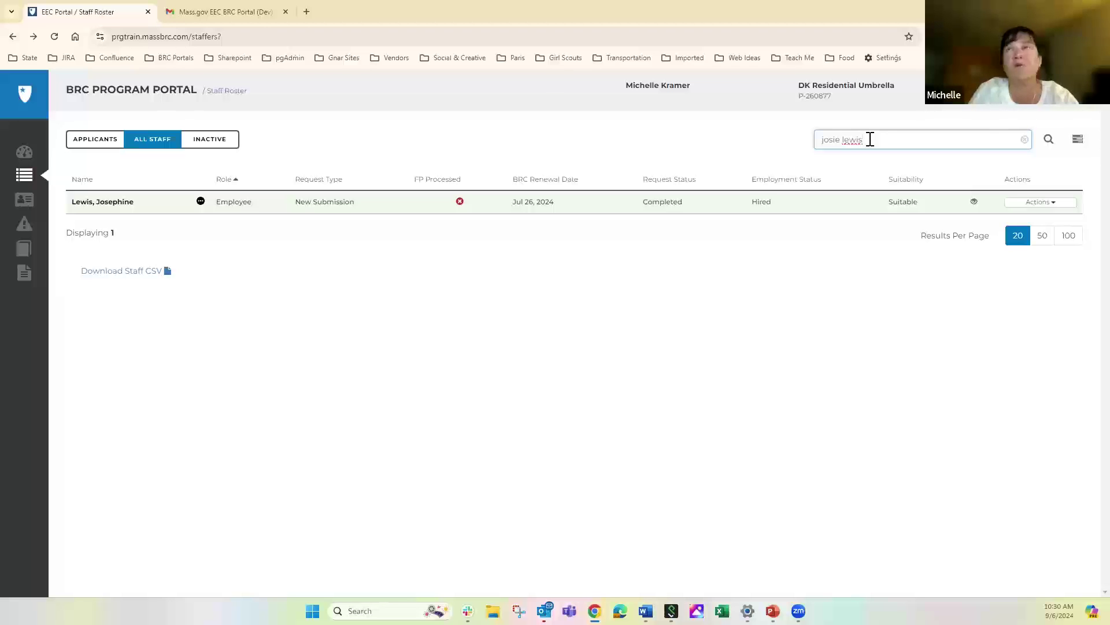
pyautogui.press('BackSpace')
pyautogui.press('BackSpace')
pyautogui.press('BackSpace')
pyautogui.press('BackSpace')
pyautogui.press('BackSpace')
pyautogui.press('BackSpace')
pyautogui.press('BackSpace')
pyautogui.press('BackSpace')
pyautogui.press('BackSpace')
pyautogui.press('BackSpace')
pyautogui.press('BackSpace')
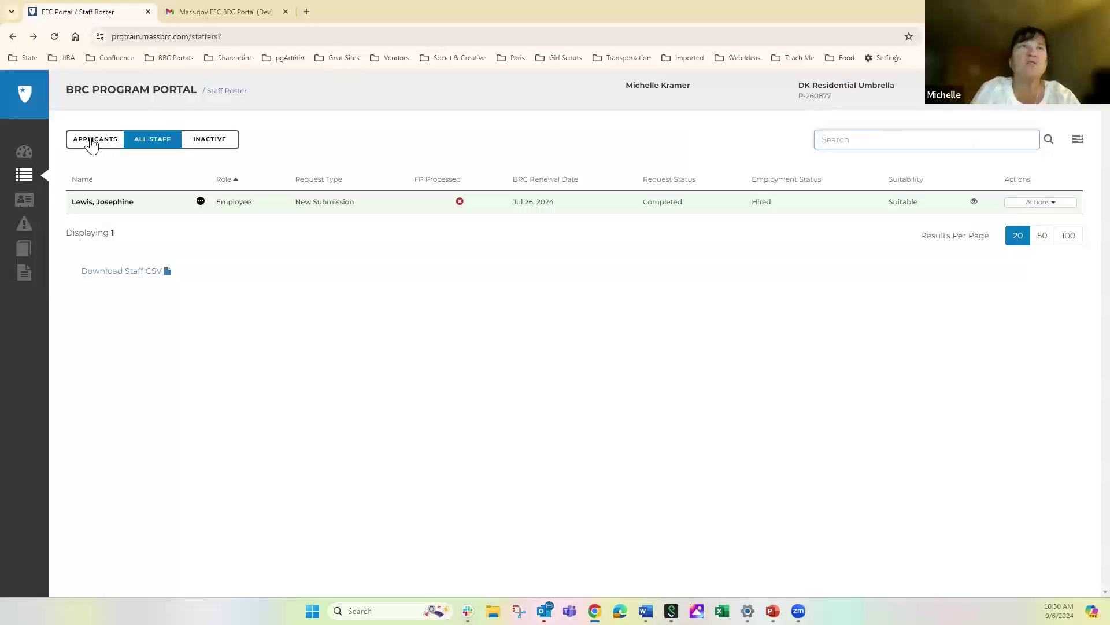
# Search the Applicants list for a shorter form of the employee's alias
pyautogui.click(91, 142)
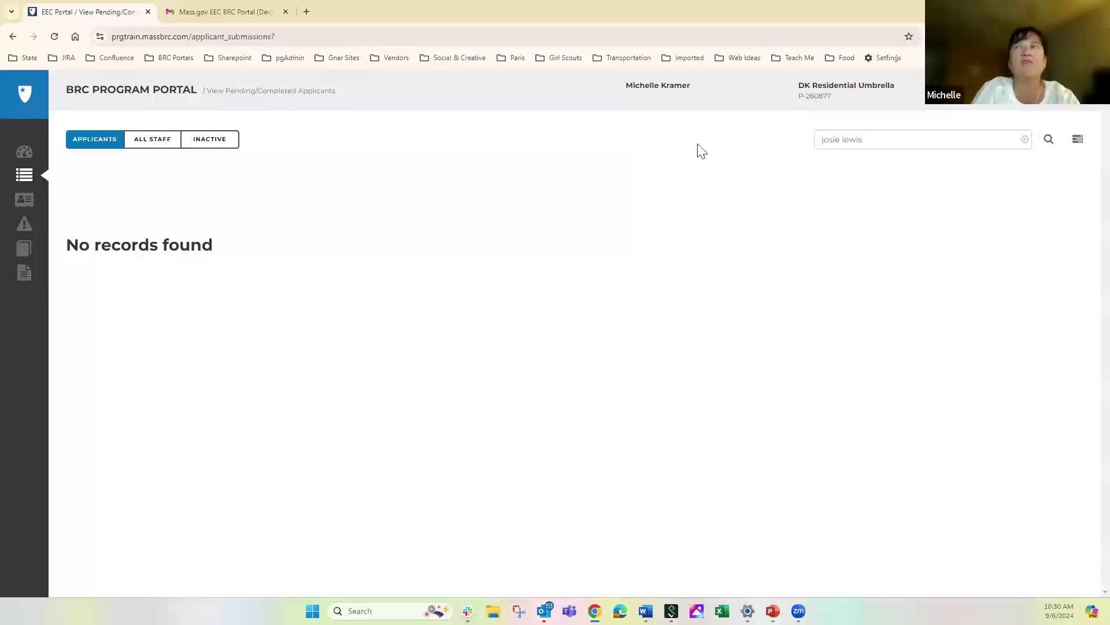
pyautogui.click(875, 141)
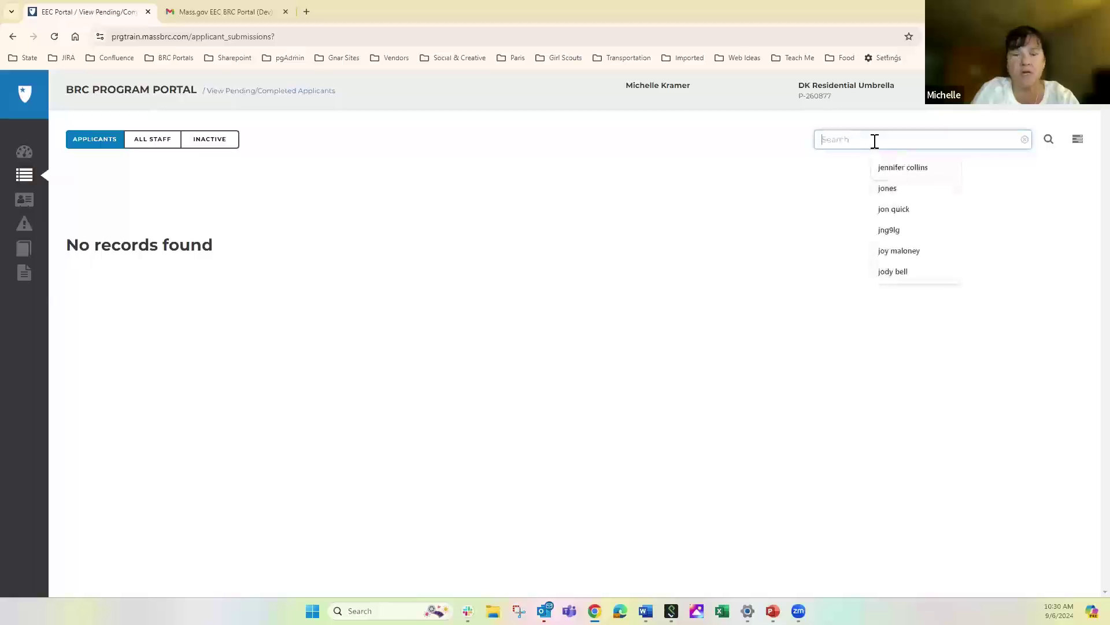
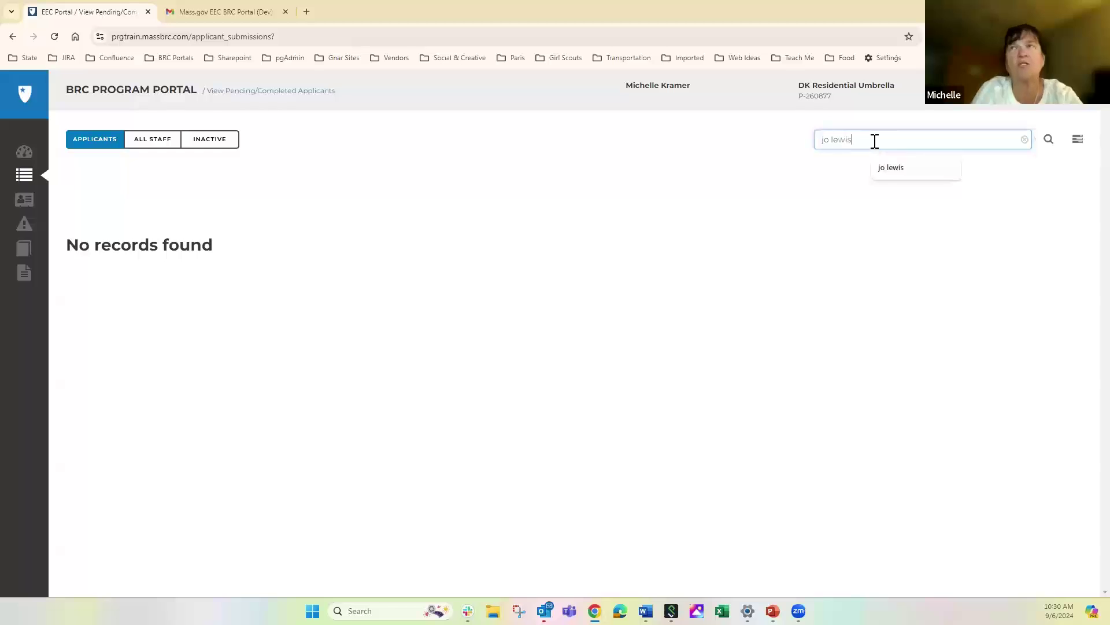
pyautogui.click(1049, 142)
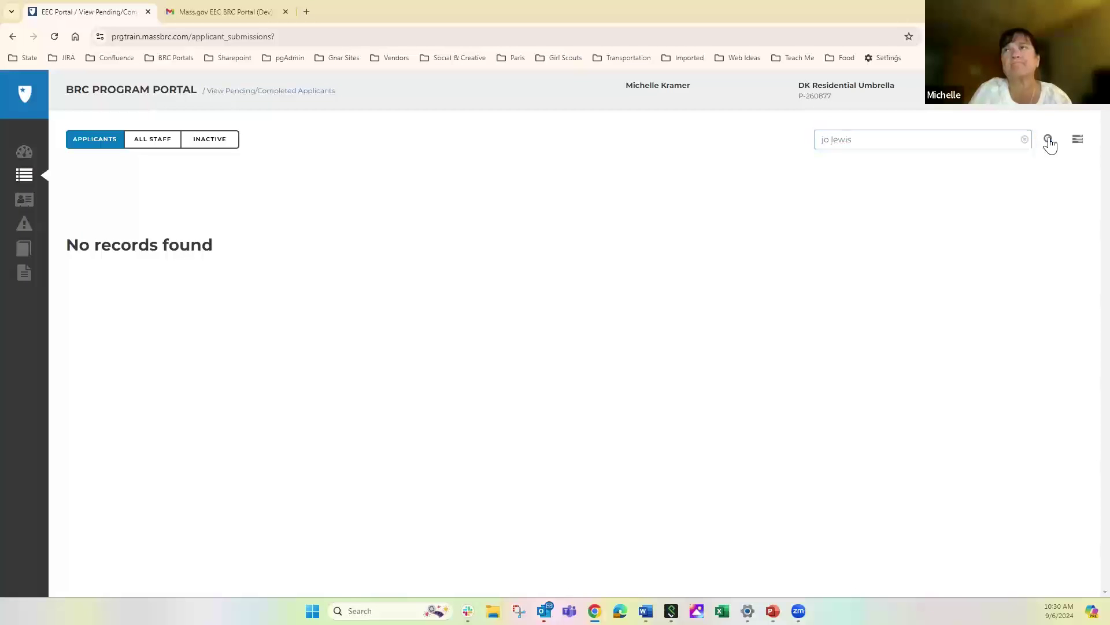
pyautogui.click(1049, 143)
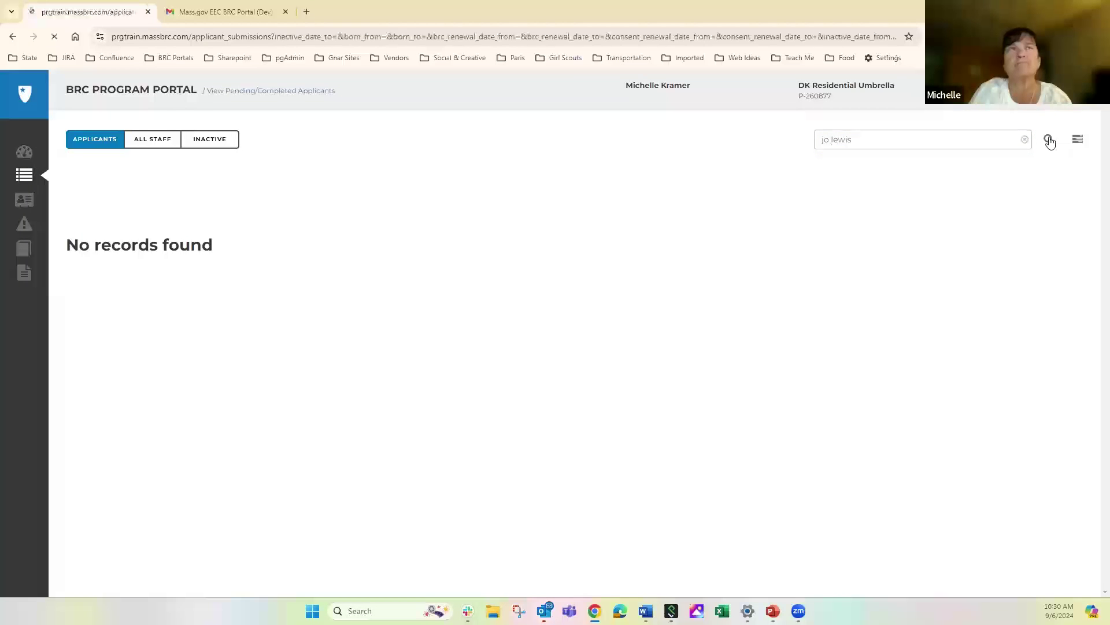
# On All Staff, replace the roster search text with the pasted staff BRC ID
pyautogui.click(149, 143)
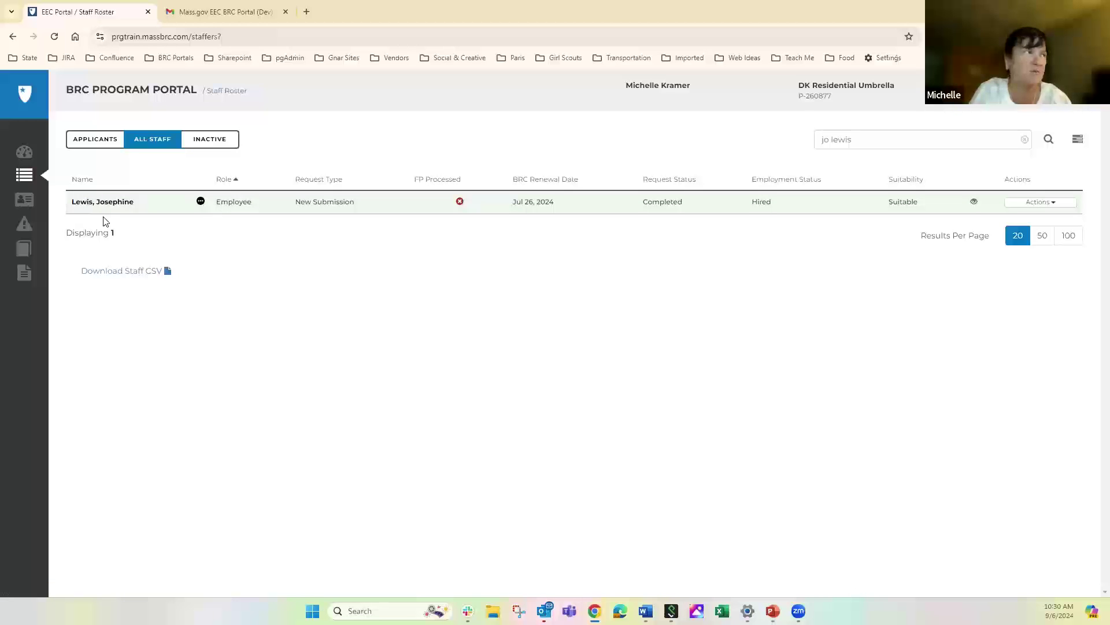
pyautogui.click(894, 137)
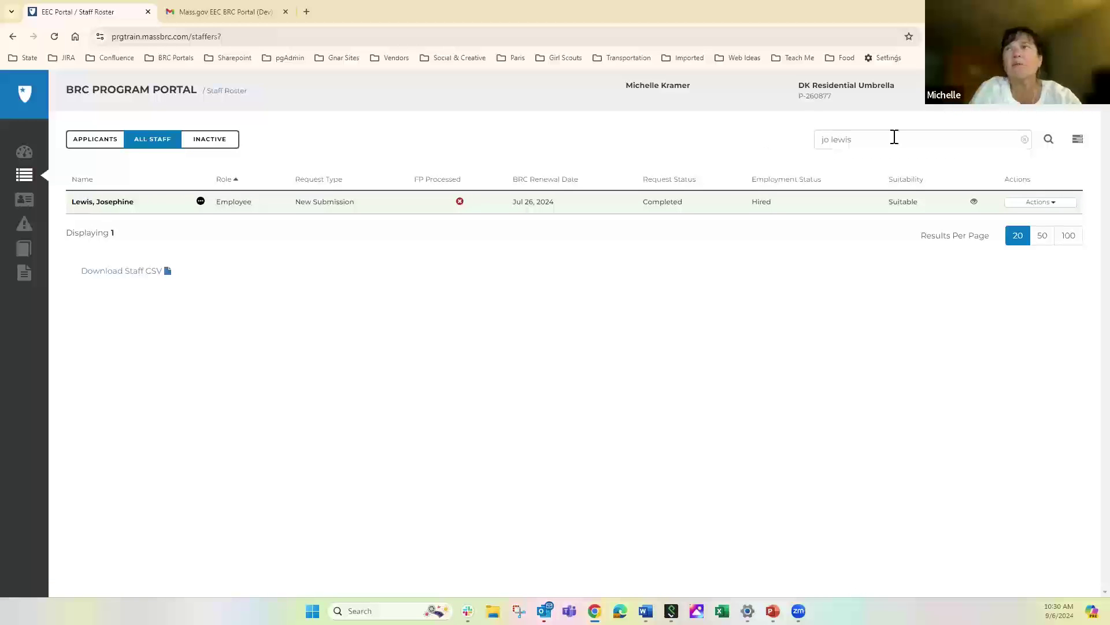
pyautogui.hotkey('ctrl', 'a')
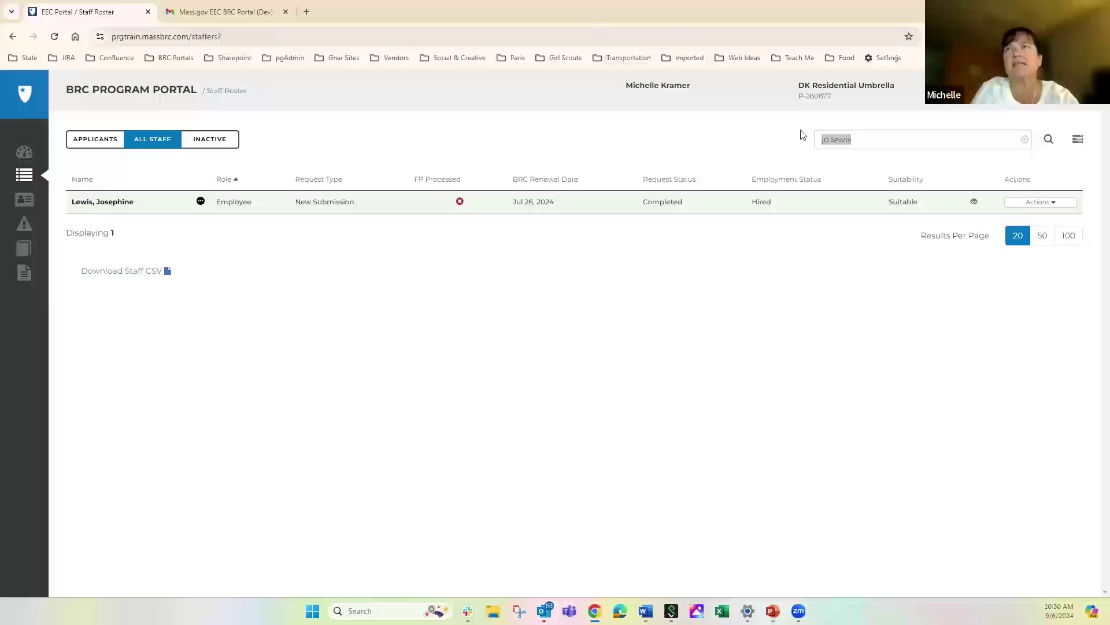
pyautogui.press('BackSpace')
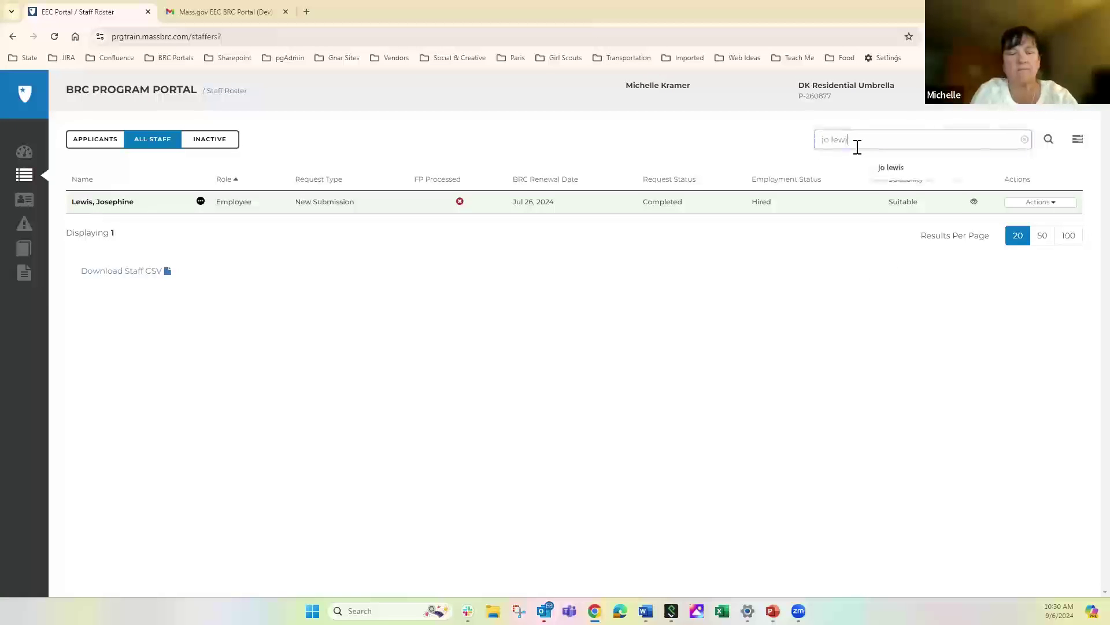
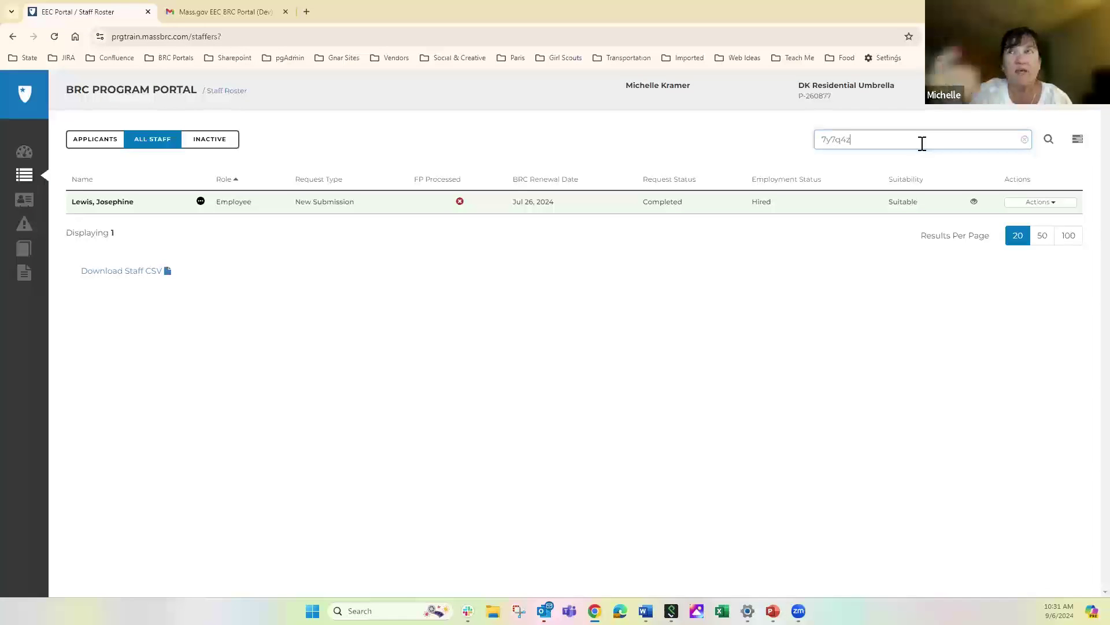
# Run the BRC ID search, showing one hired intern renewing Jan 2, 2027, then erase the ID
pyautogui.click(1048, 142)
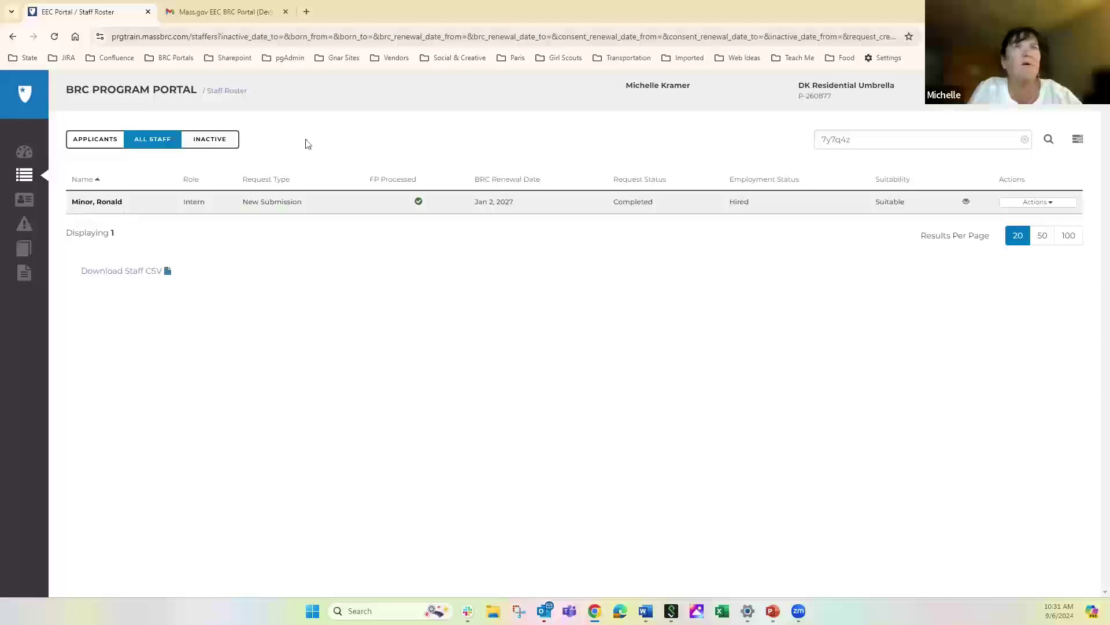
pyautogui.click(861, 136)
pyautogui.press('BackSpace')
pyautogui.press('BackSpace')
pyautogui.press('BackSpace')
pyautogui.press('BackSpace')
pyautogui.press('BackSpace')
pyautogui.press('BackSpace')
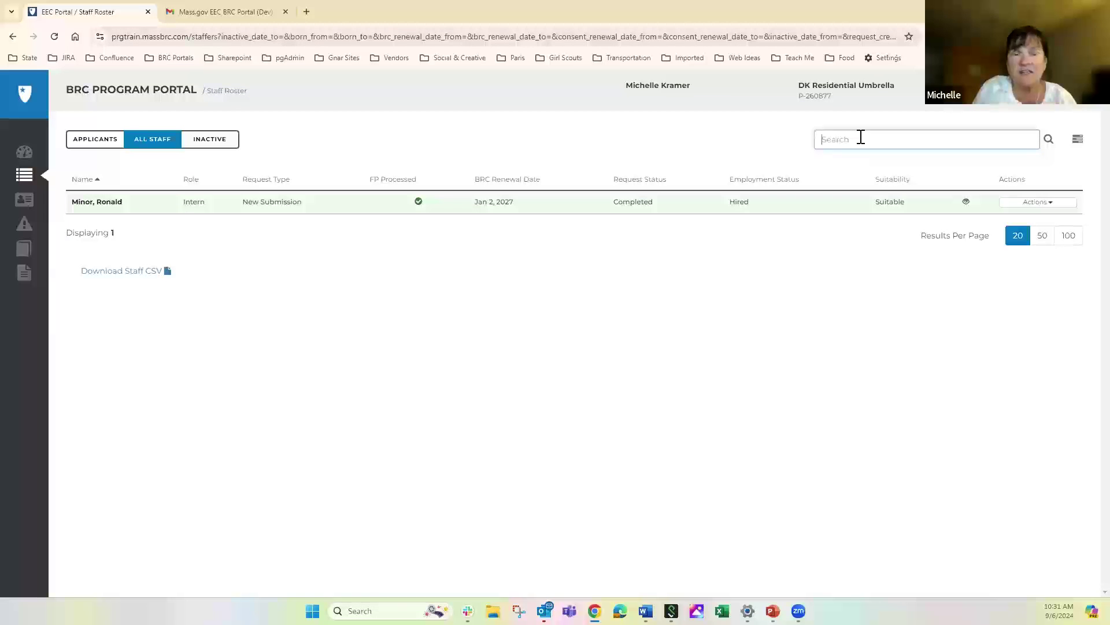
# Search for 1/1/2000 with no results, then move to Inactive applications and focus the search
pyautogui.write('1/')
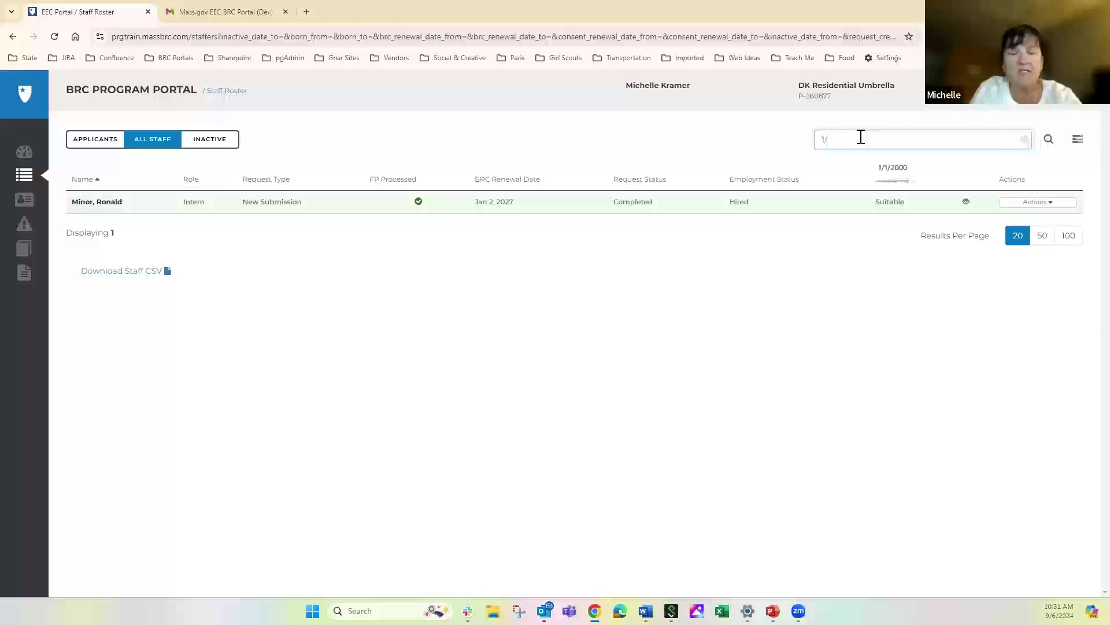
pyautogui.write('1/2000')
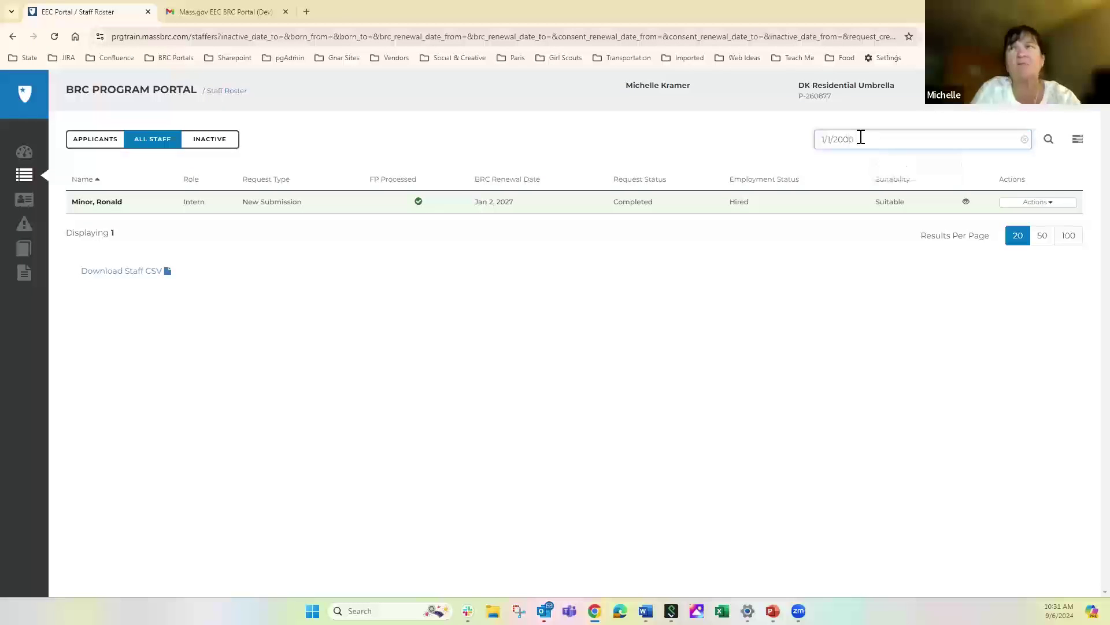
pyautogui.press('Return')
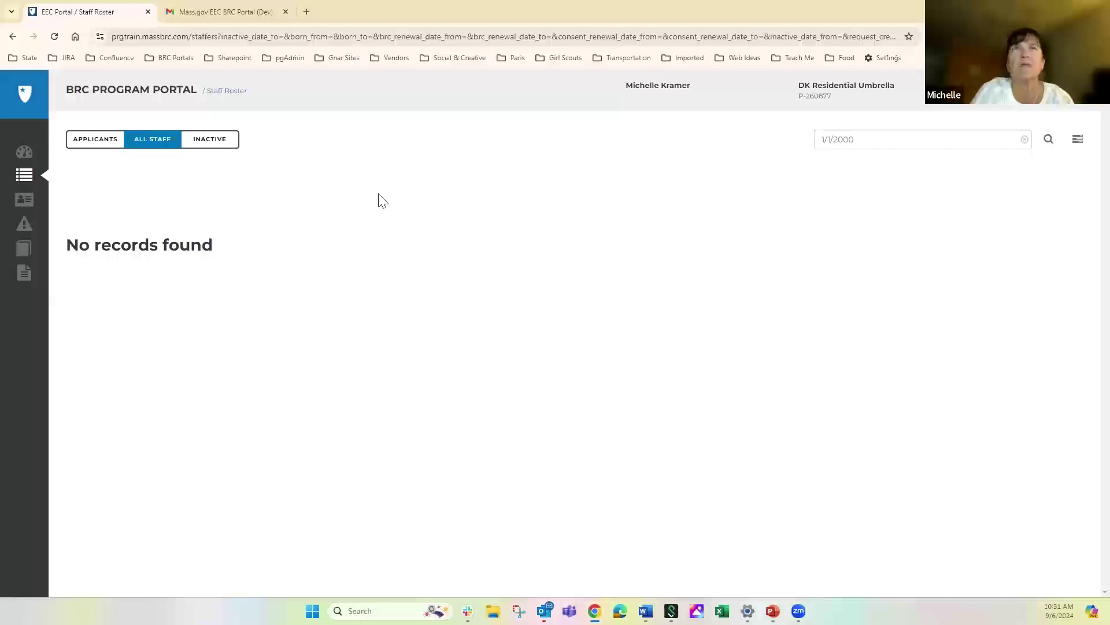
pyautogui.click(88, 143)
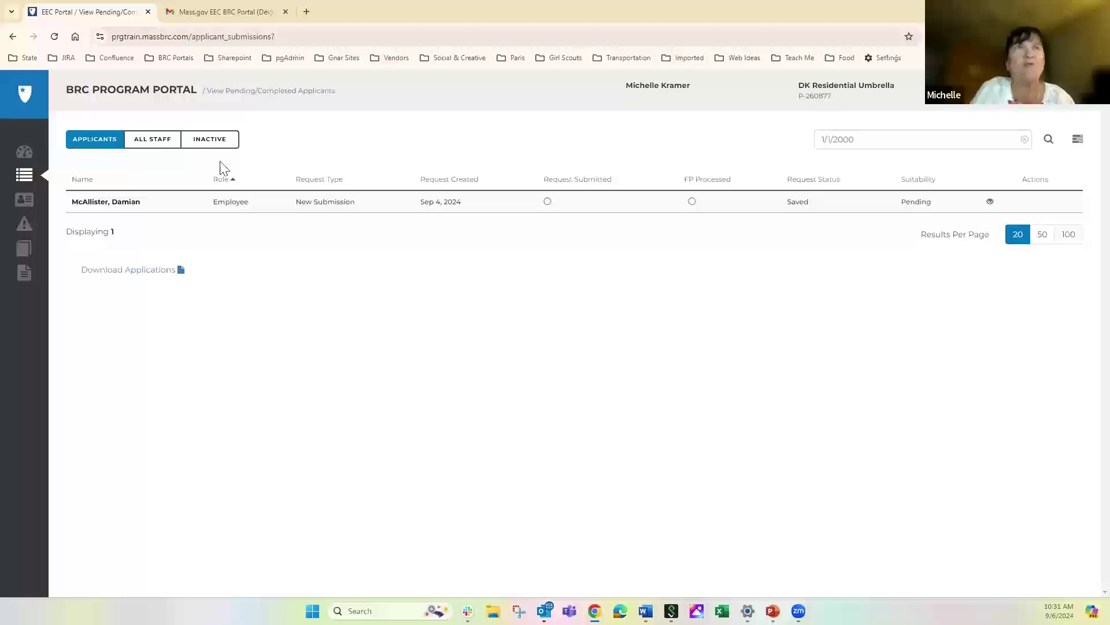
pyautogui.click(209, 141)
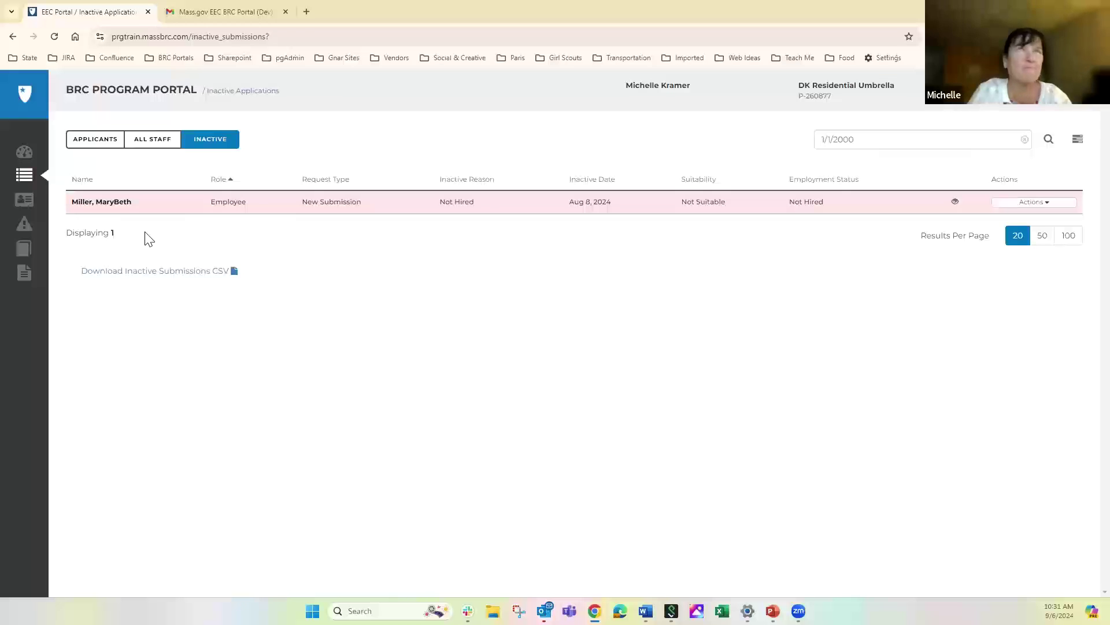
pyautogui.click(869, 137)
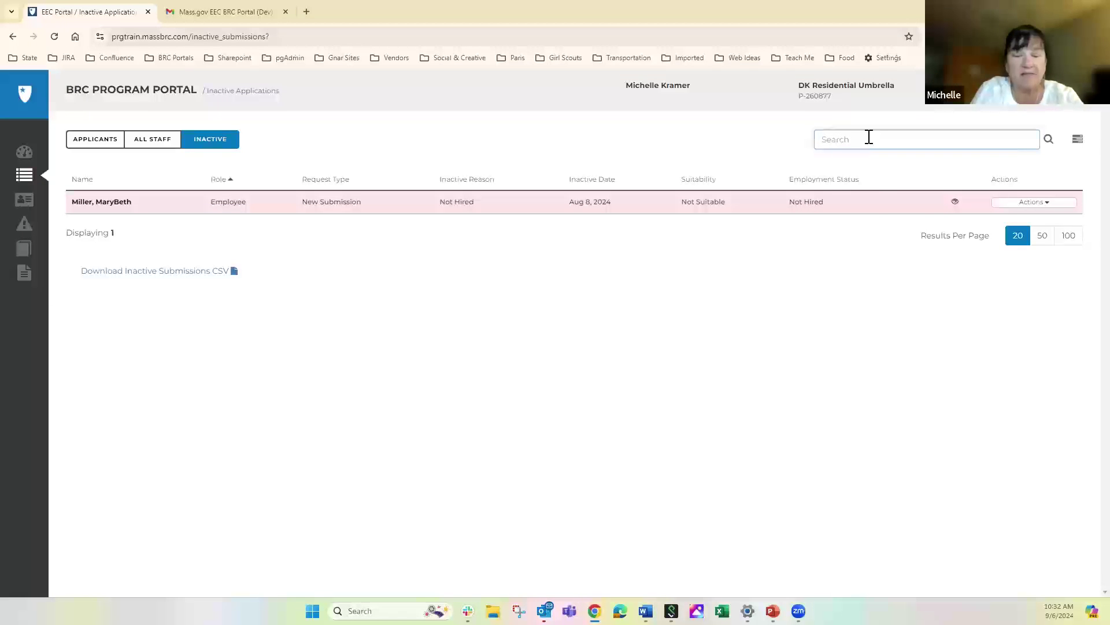
# Filter All Staff by the administrator's login e-mail, dismiss the reminder, and open their staff record
pyautogui.write('eecbrc1+')
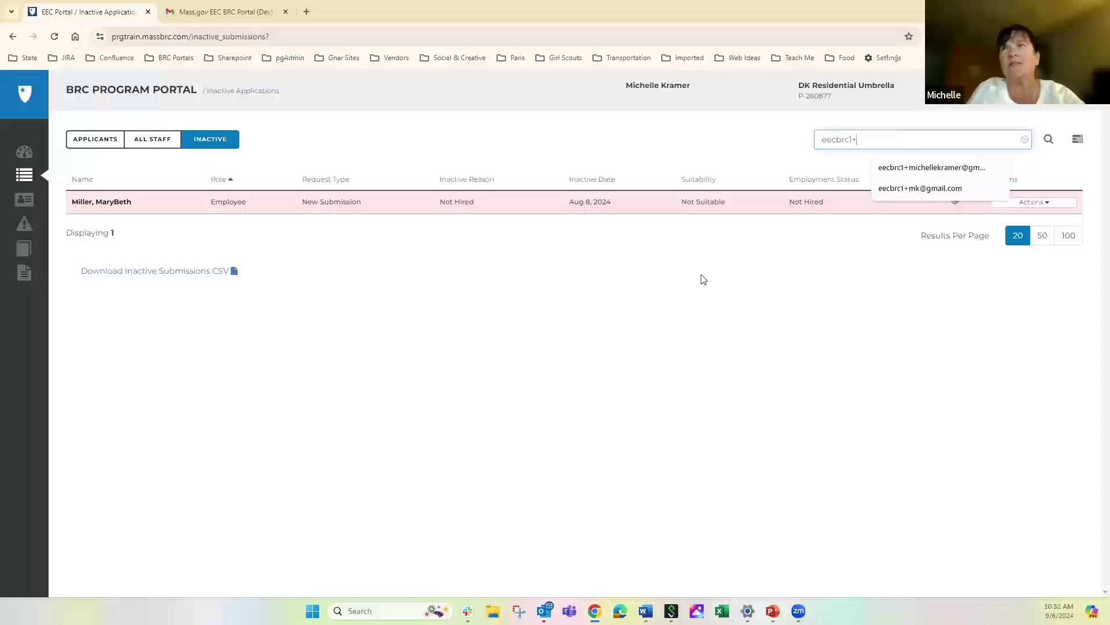
pyautogui.click(921, 189)
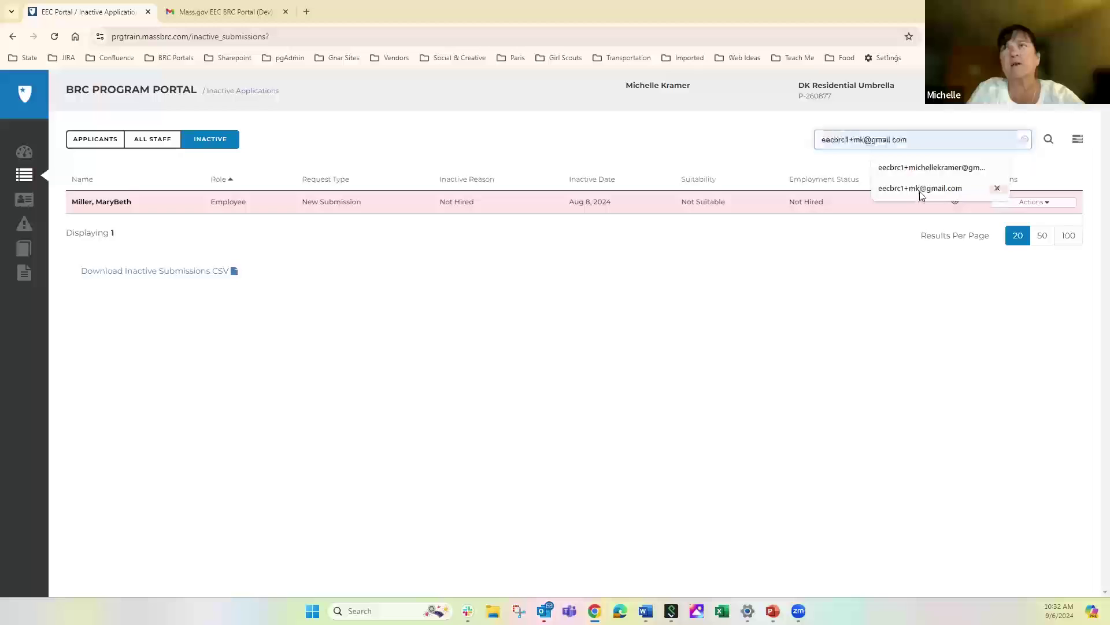
pyautogui.click(1048, 140)
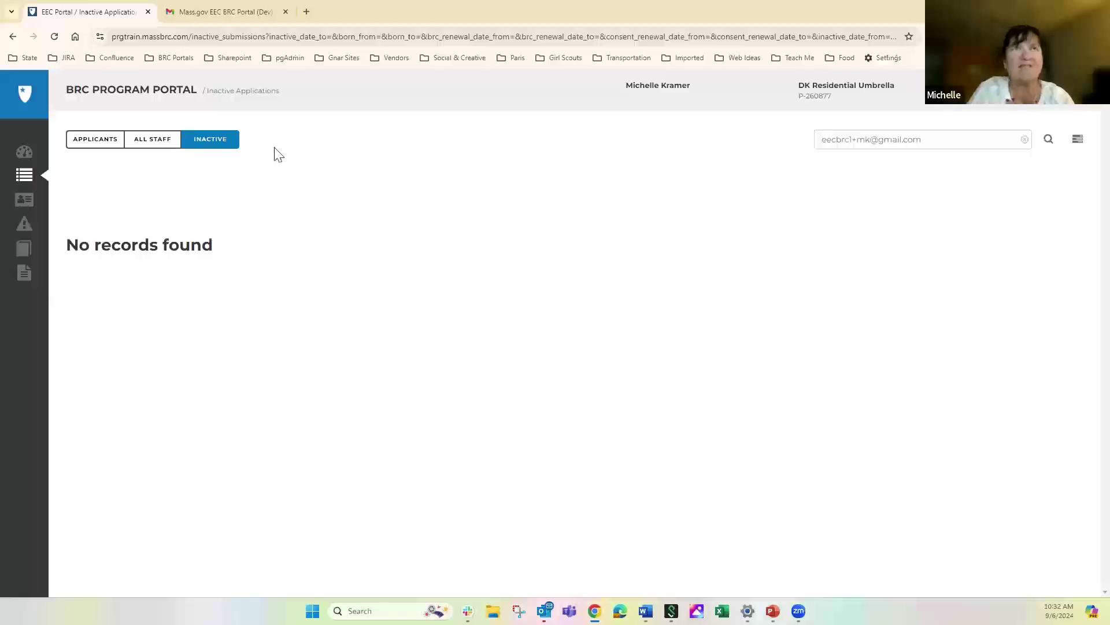
pyautogui.click(145, 146)
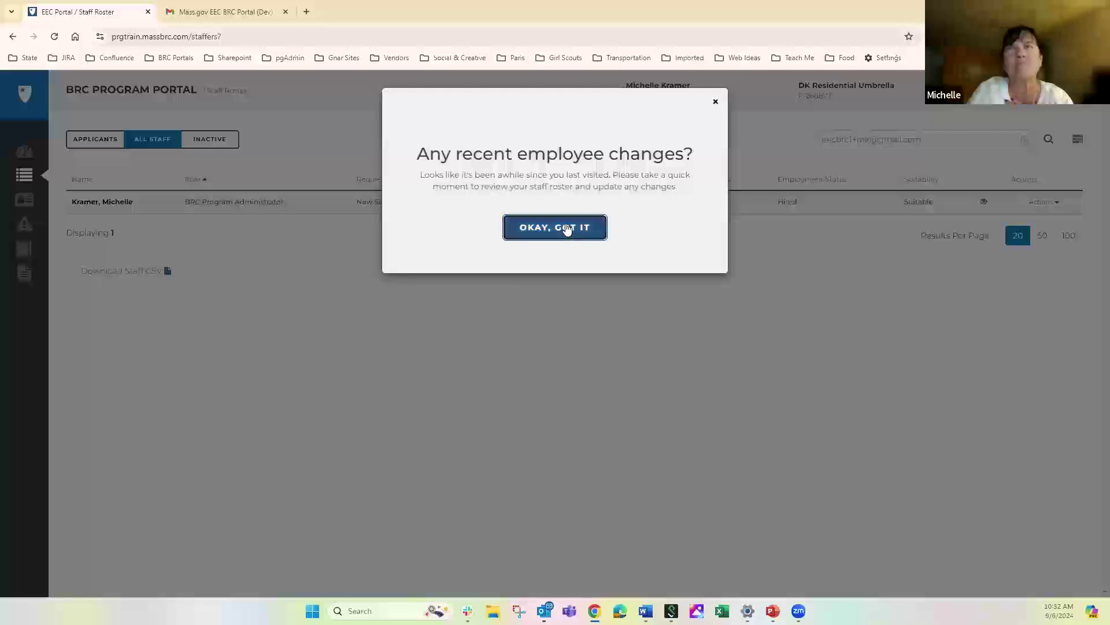
pyautogui.click(567, 229)
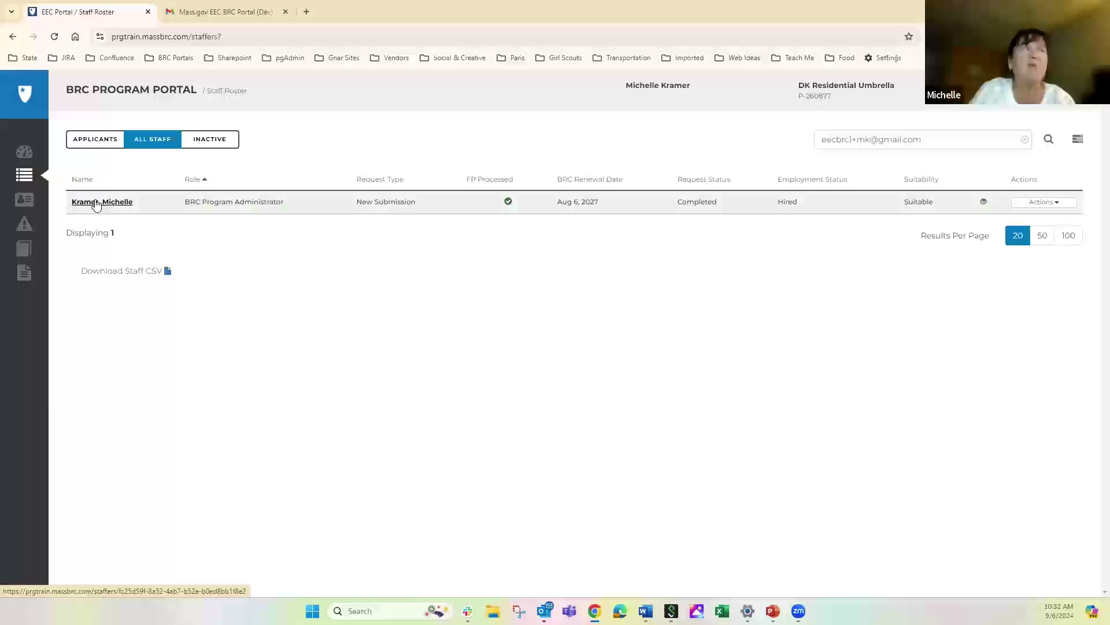
pyautogui.click(97, 203)
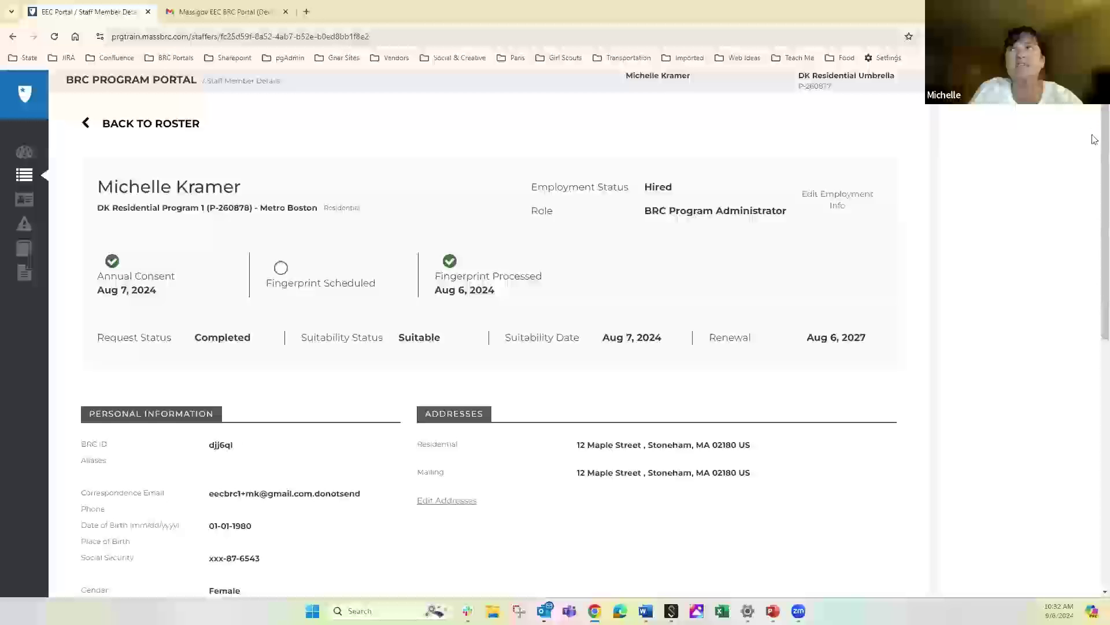
# Open the administrator's Edit Personal Info form from her staff details
pyautogui.scroll(-3, 1095, 197)
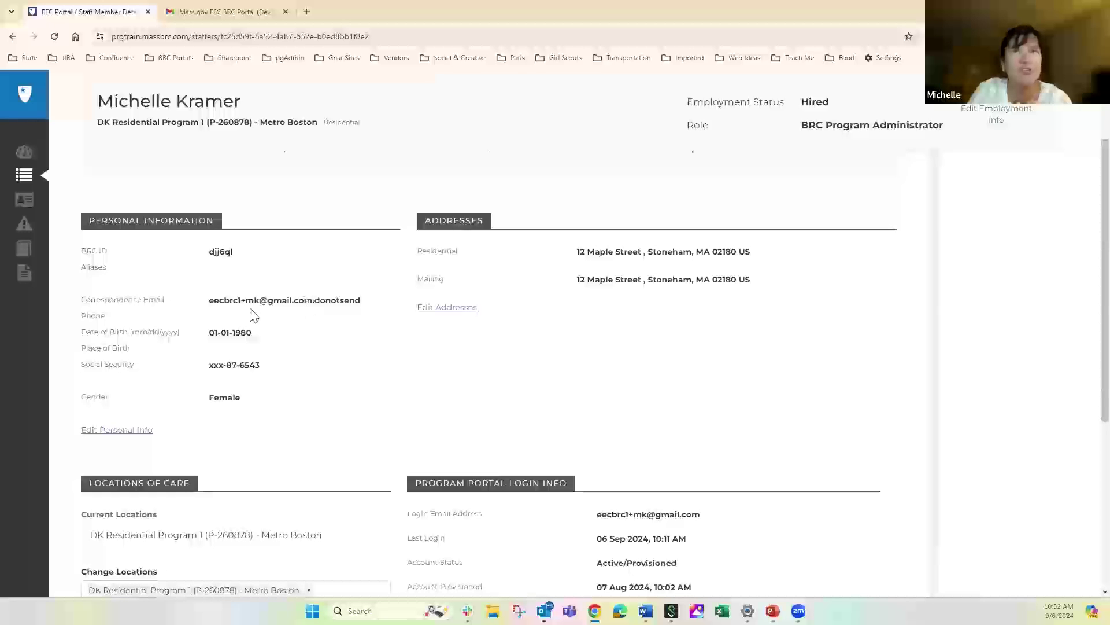
pyautogui.click(102, 438)
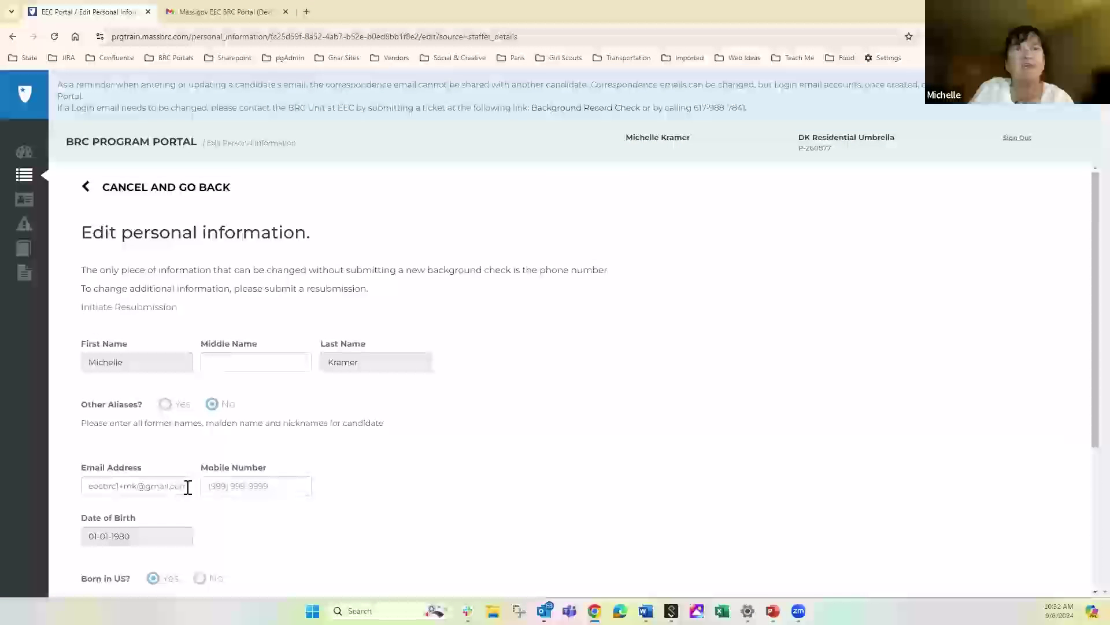
# Insert the administrator's surname after 'mk' in her e-mail address and submit the changes
pyautogui.click(188, 487)
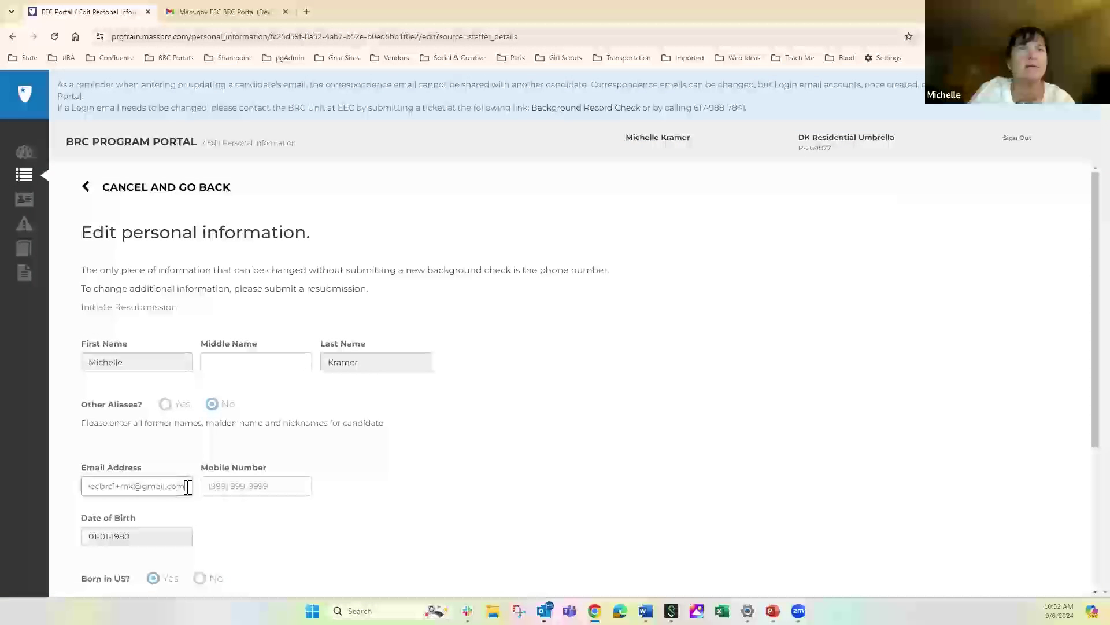
pyautogui.click(134, 489)
pyautogui.write('ramer')
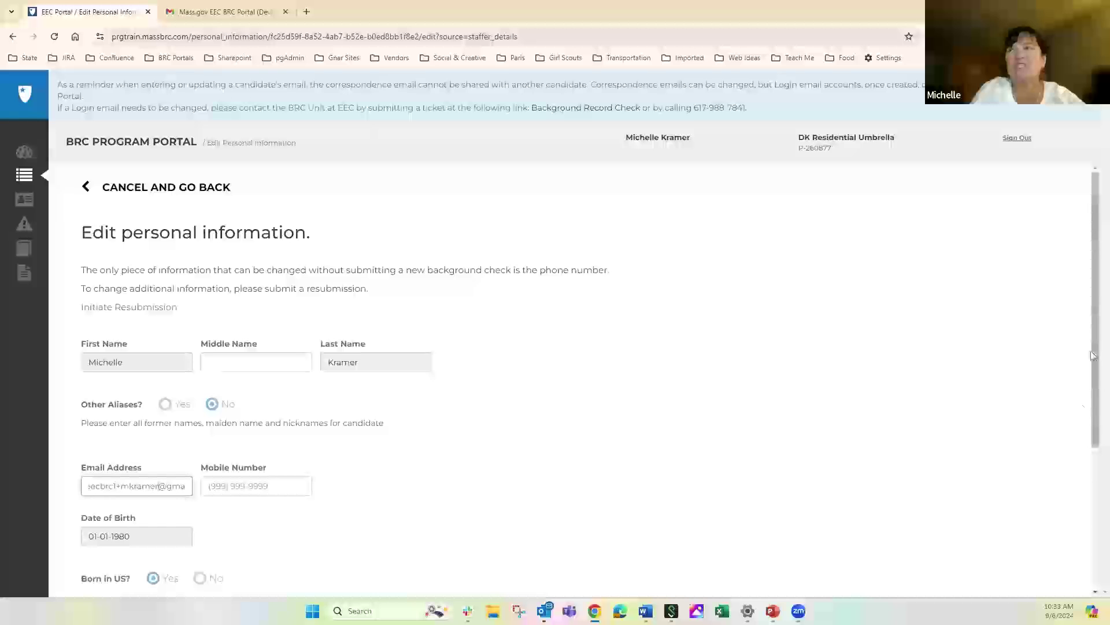
pyautogui.scroll(-5, 1025, 337)
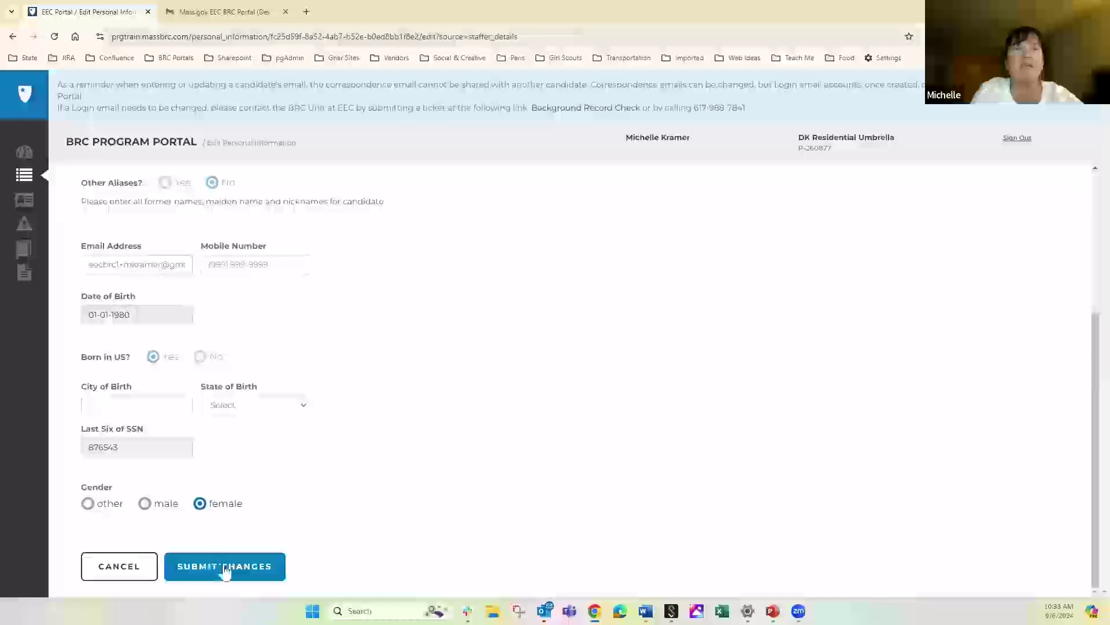
pyautogui.click(226, 569)
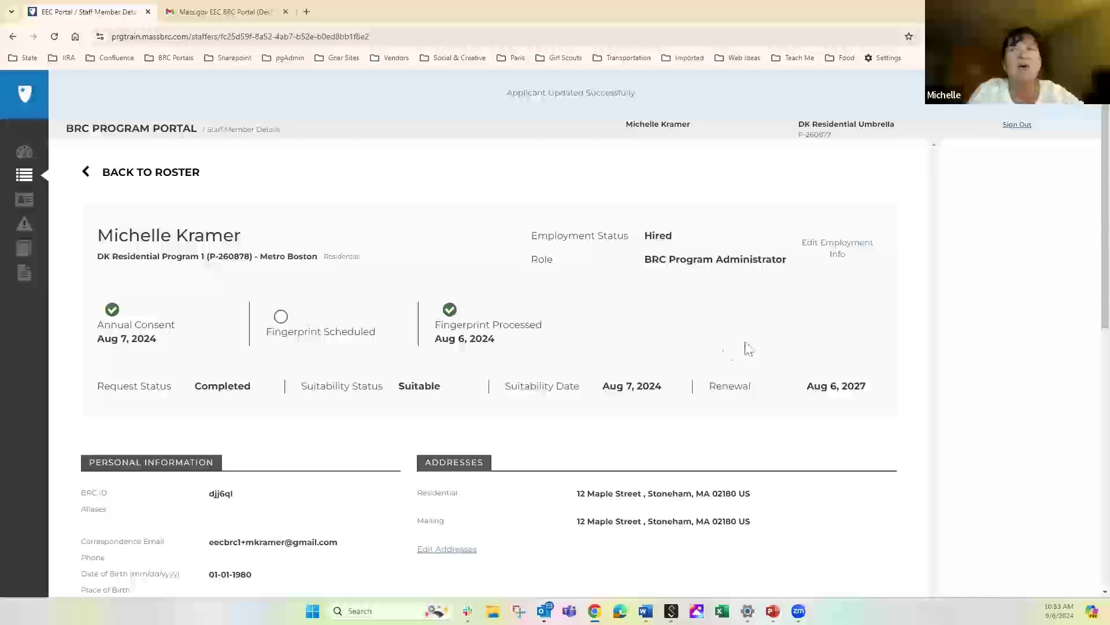
pyautogui.click(439, 551)
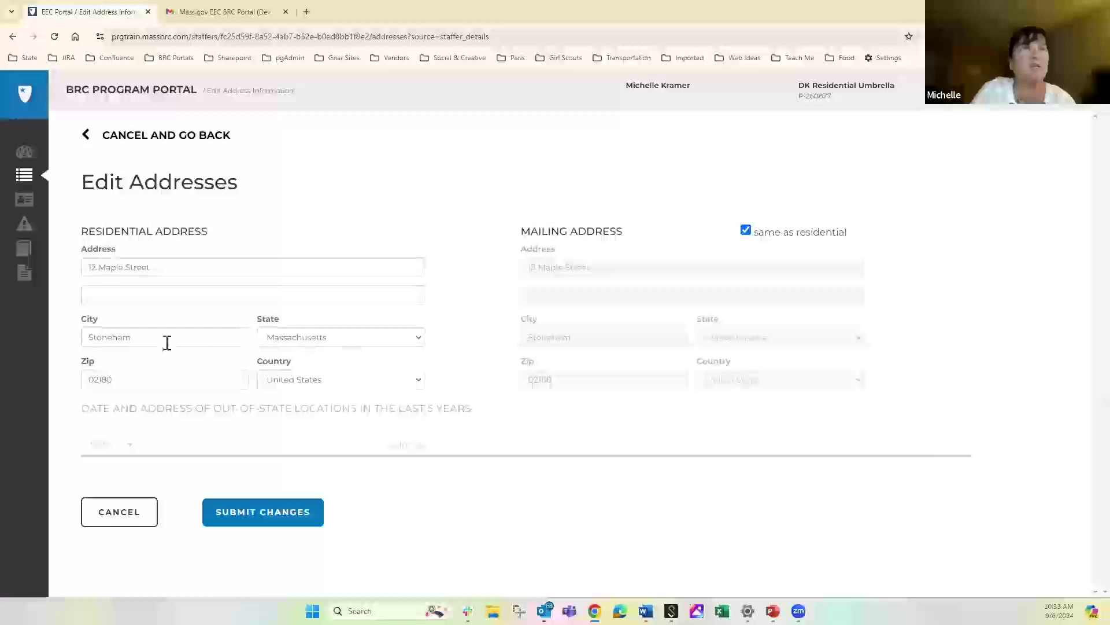
# Replace the city on the synced residential and mailing addresses with the new city name
pyautogui.click(146, 341)
pyautogui.hotkey('ctrl', 'a')
pyautogui.press('BackSpace')
pyautogui.write('Andover')
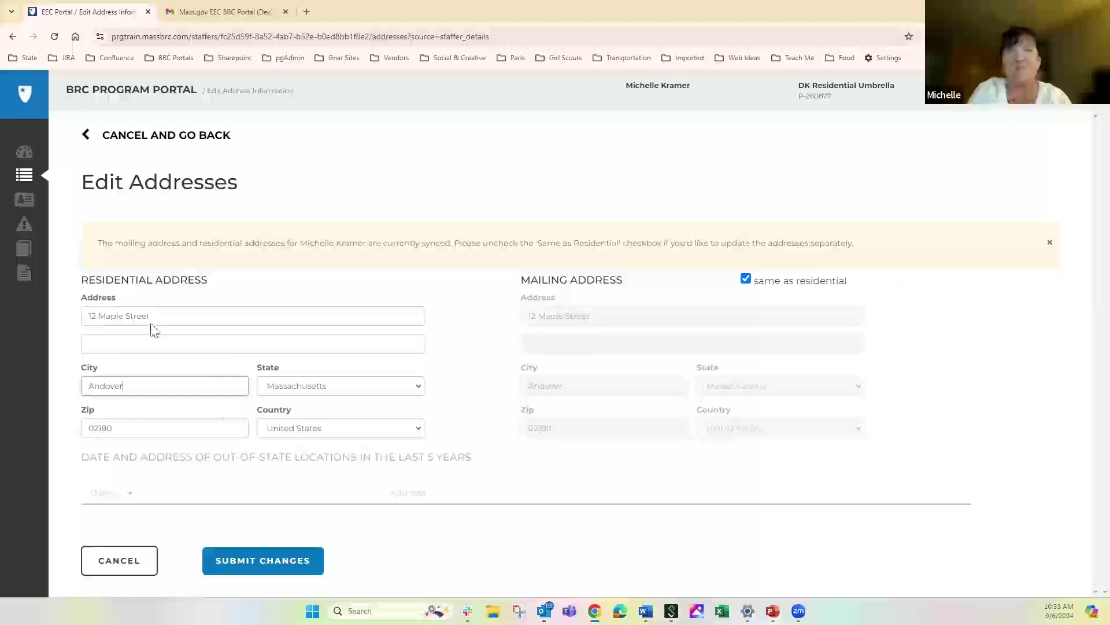
pyautogui.click(348, 517)
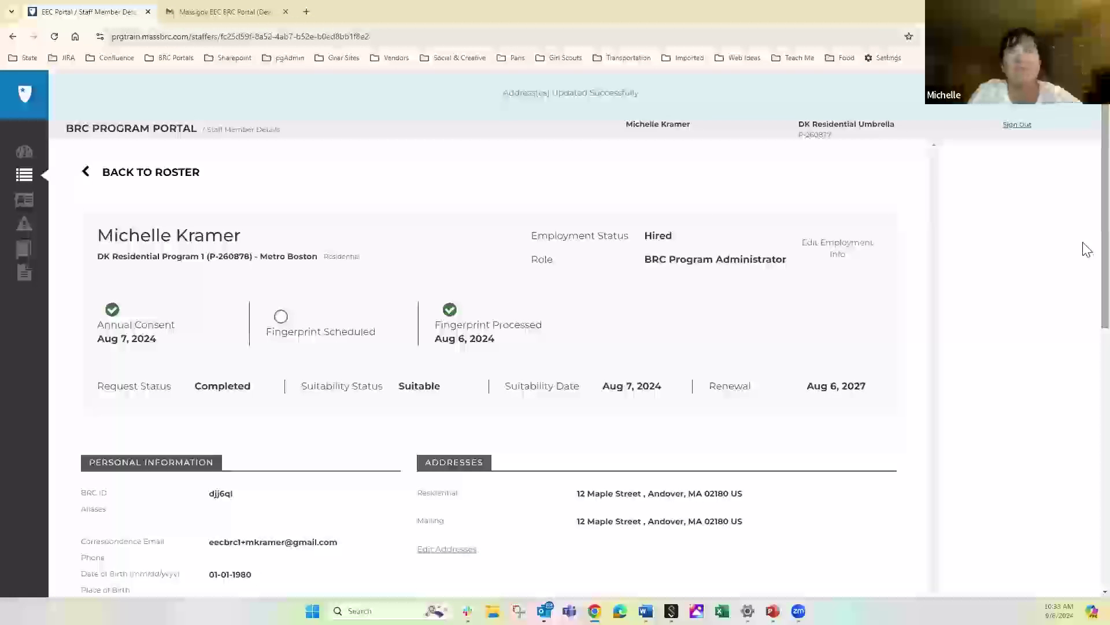
# Check for the 'Address(es) Updated Successfully' confirmation and return to the all-staff roster
pyautogui.scroll(-5, 1087, 250)
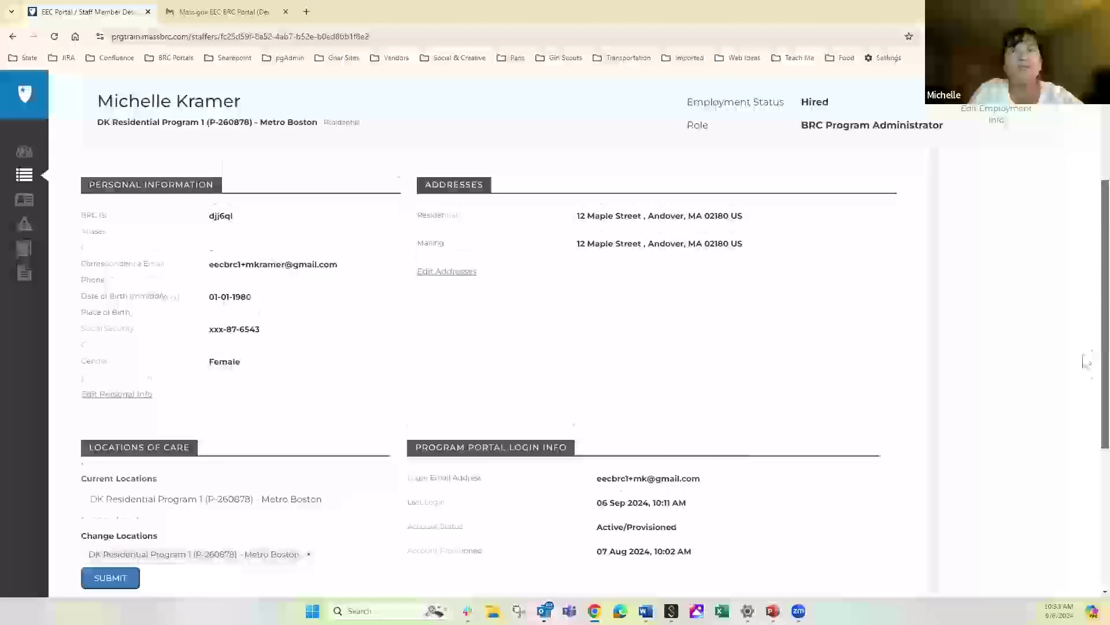
pyautogui.scroll(-4, 1085, 463)
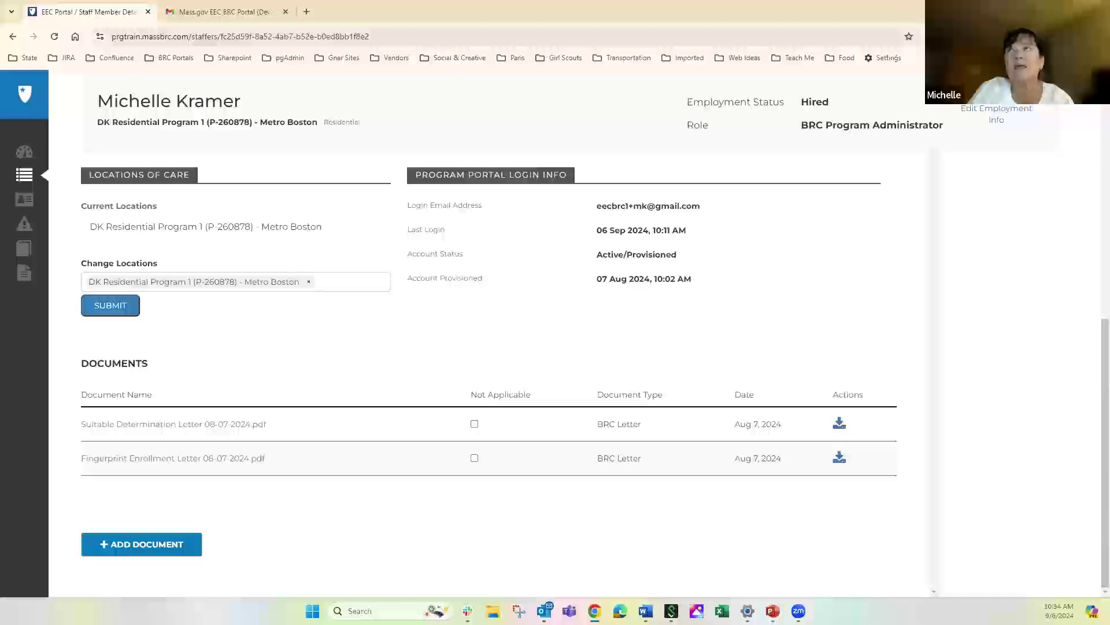
pyautogui.scroll(10, 147, 211)
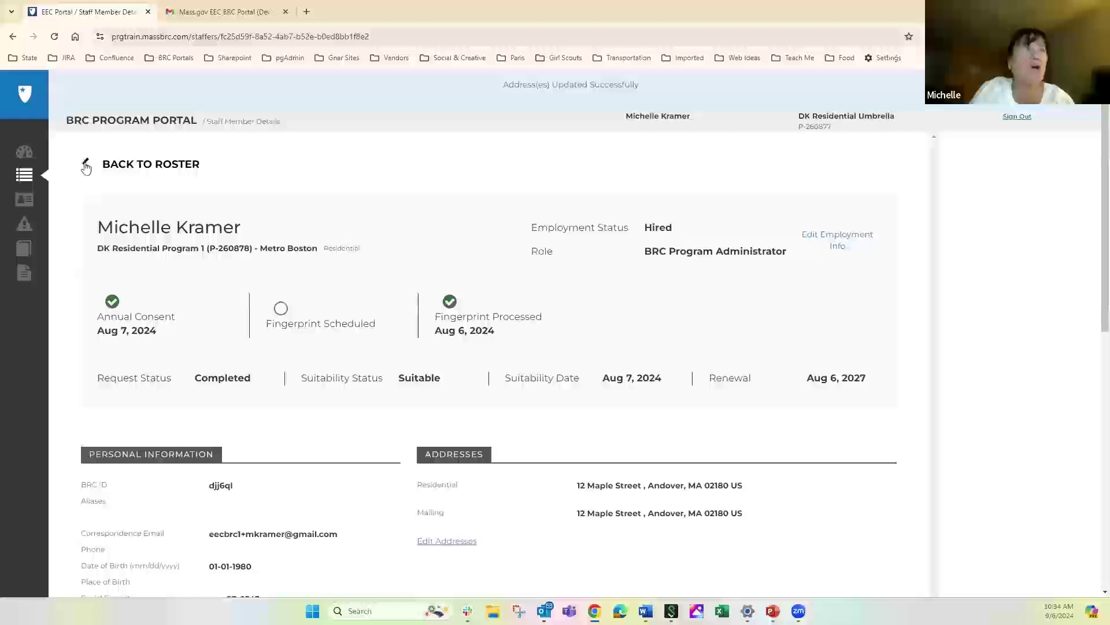
pyautogui.click(85, 164)
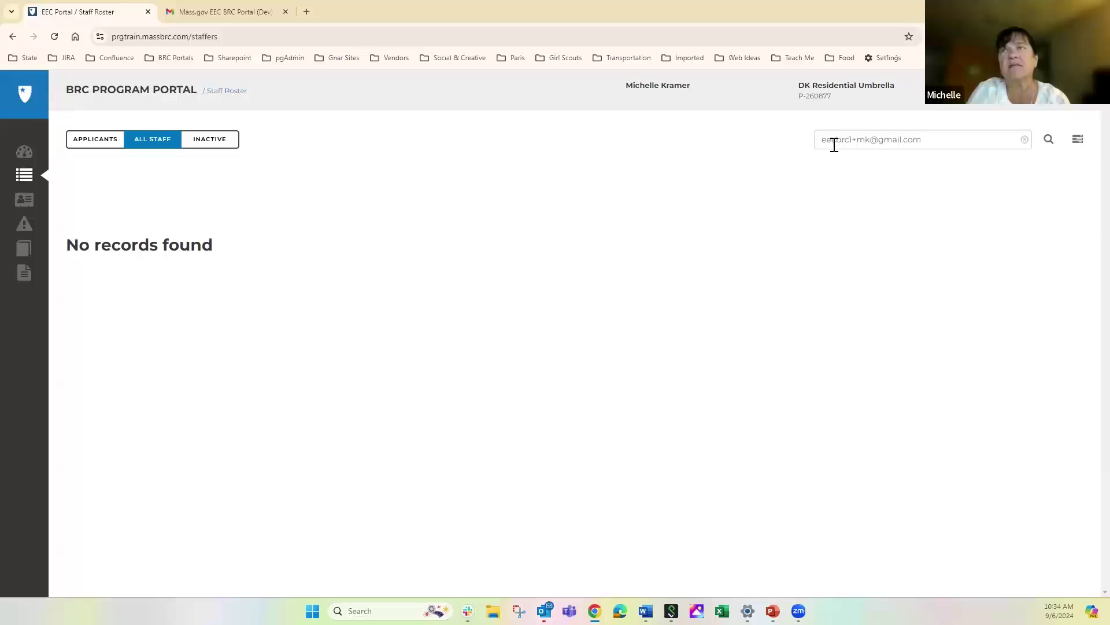
# Clear the login e-mail from the roster search and rerun it empty to list all 16 staff
pyautogui.click(1025, 140)
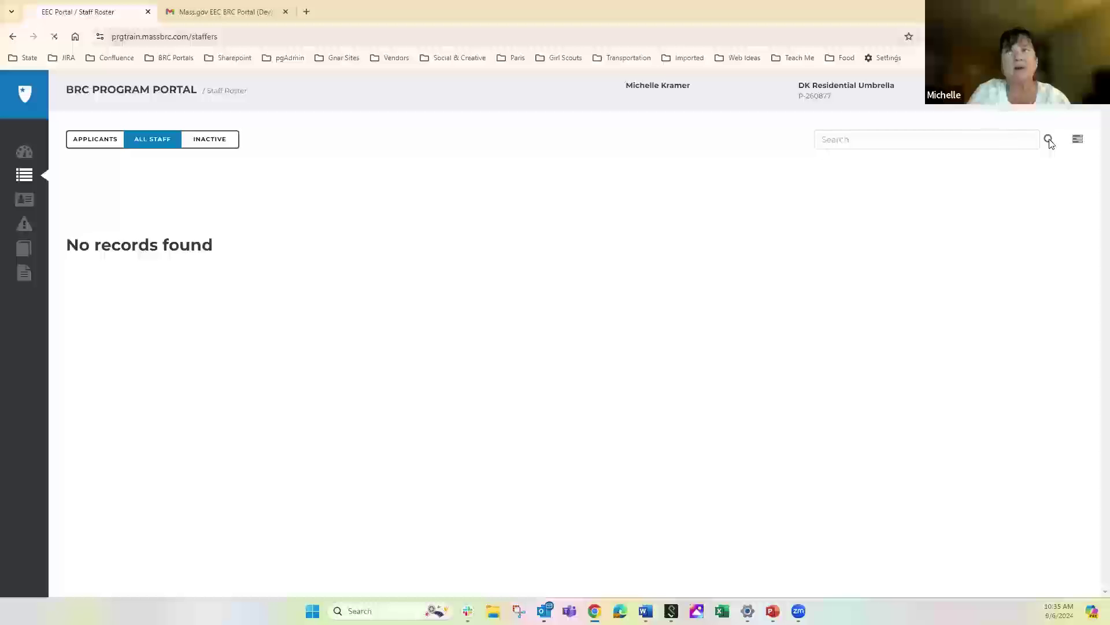
pyautogui.click(1051, 144)
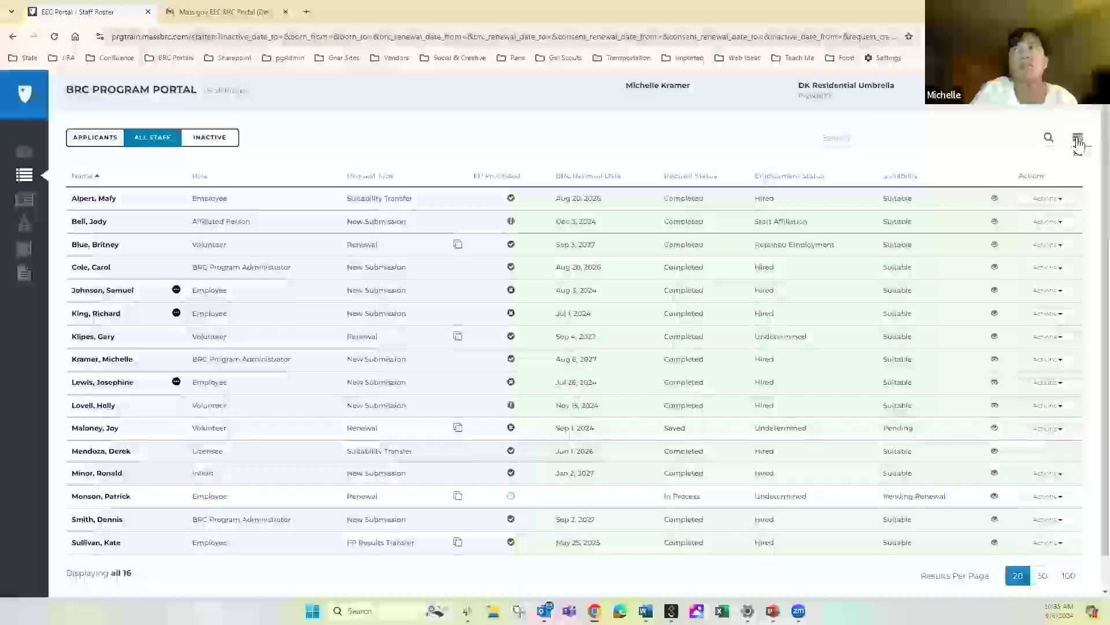
pyautogui.click(1078, 141)
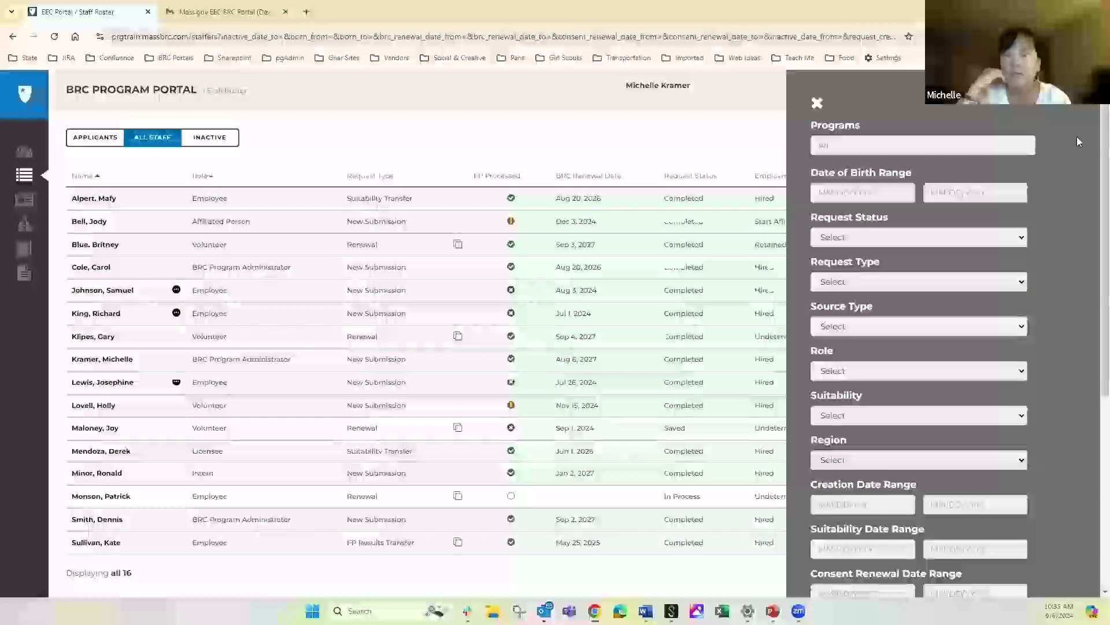
# Filter the roster to DK Residential Program 3 (P-260880) - Western, leaving 6 staff
pyautogui.click(1017, 144)
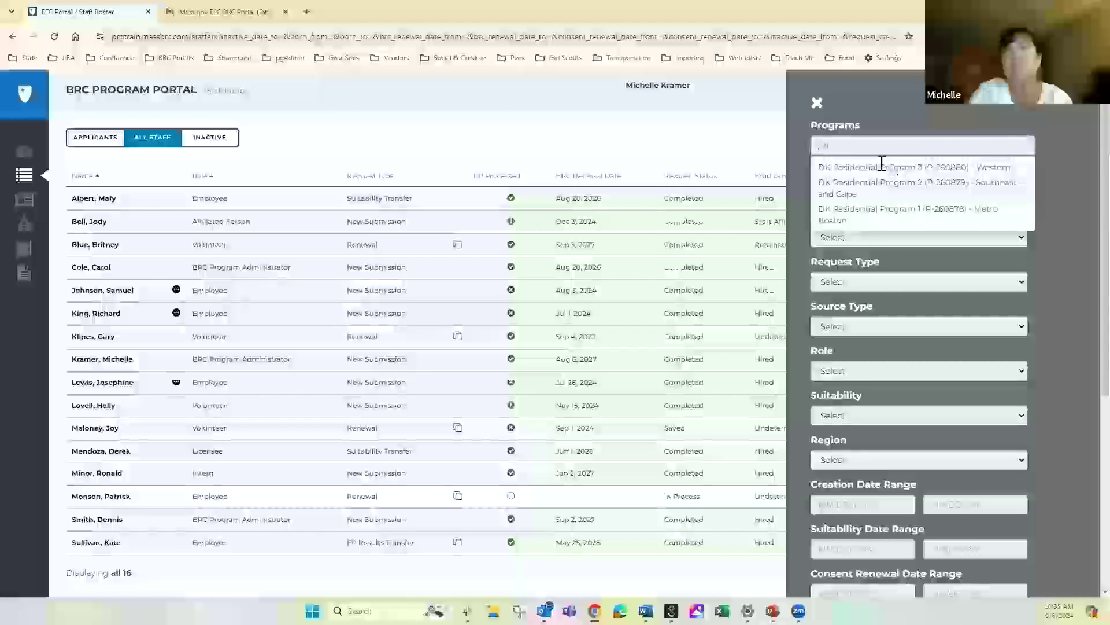
pyautogui.click(880, 167)
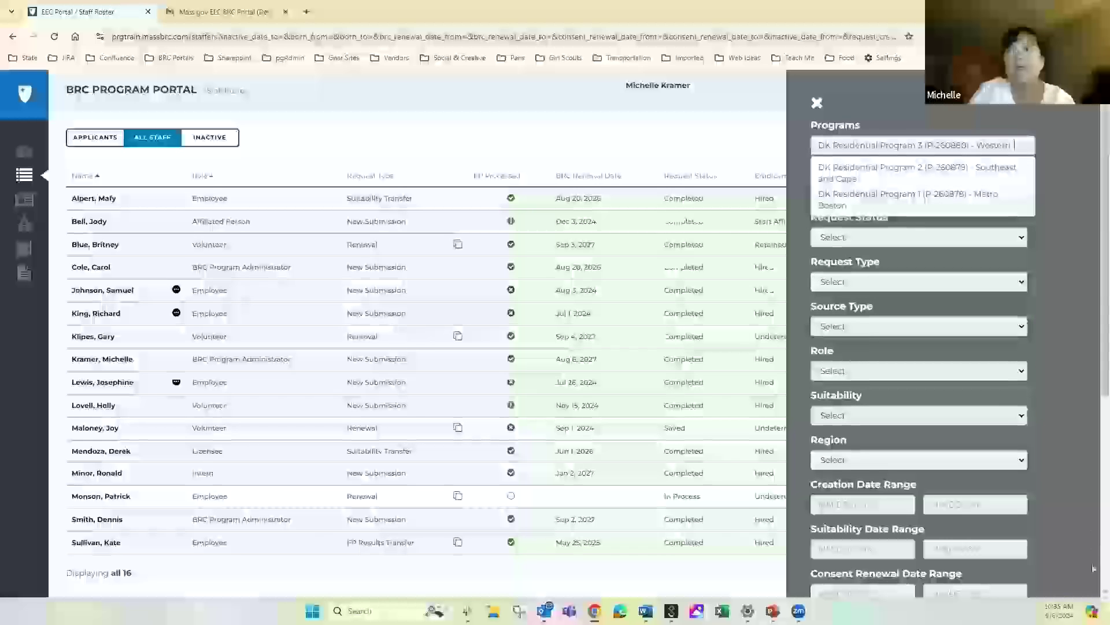
pyautogui.scroll(-5, 1093, 575)
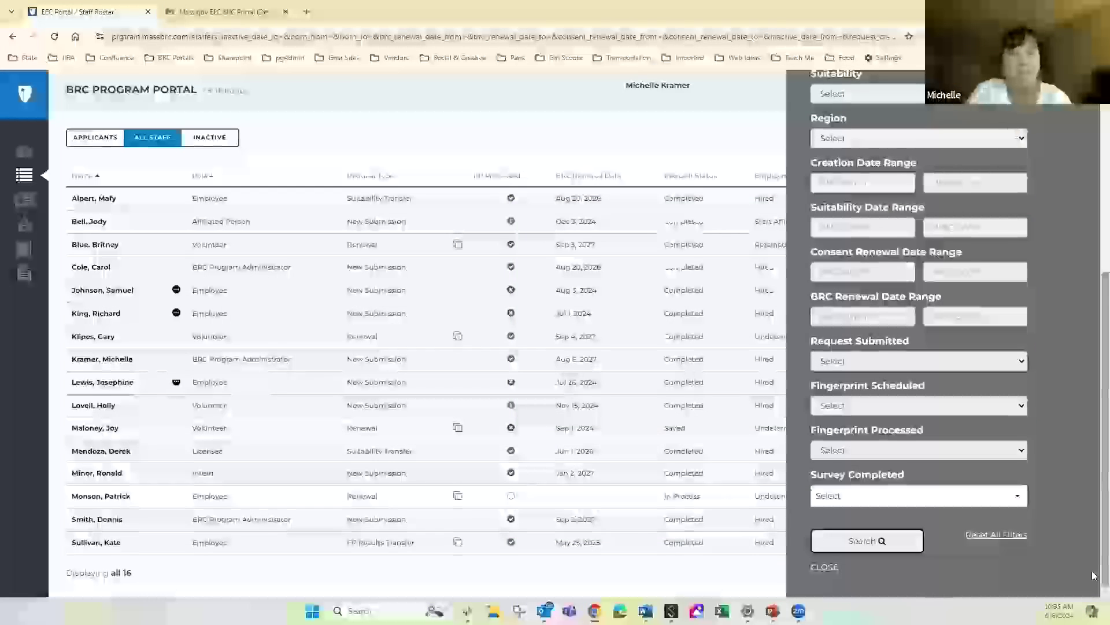
pyautogui.click(869, 544)
pyautogui.click(868, 544)
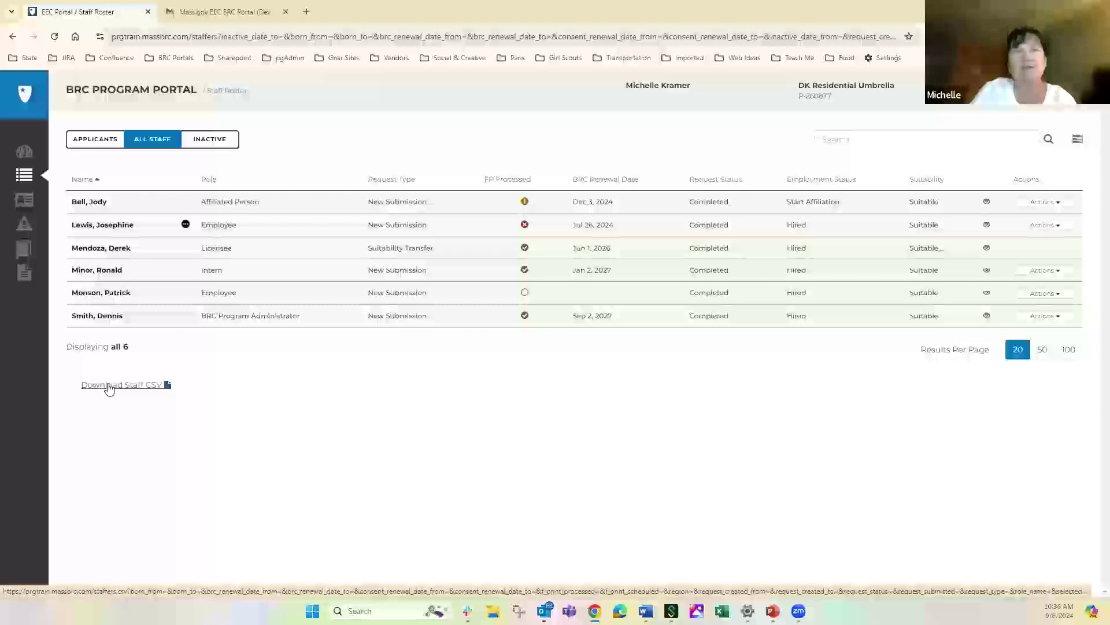
pyautogui.click(109, 386)
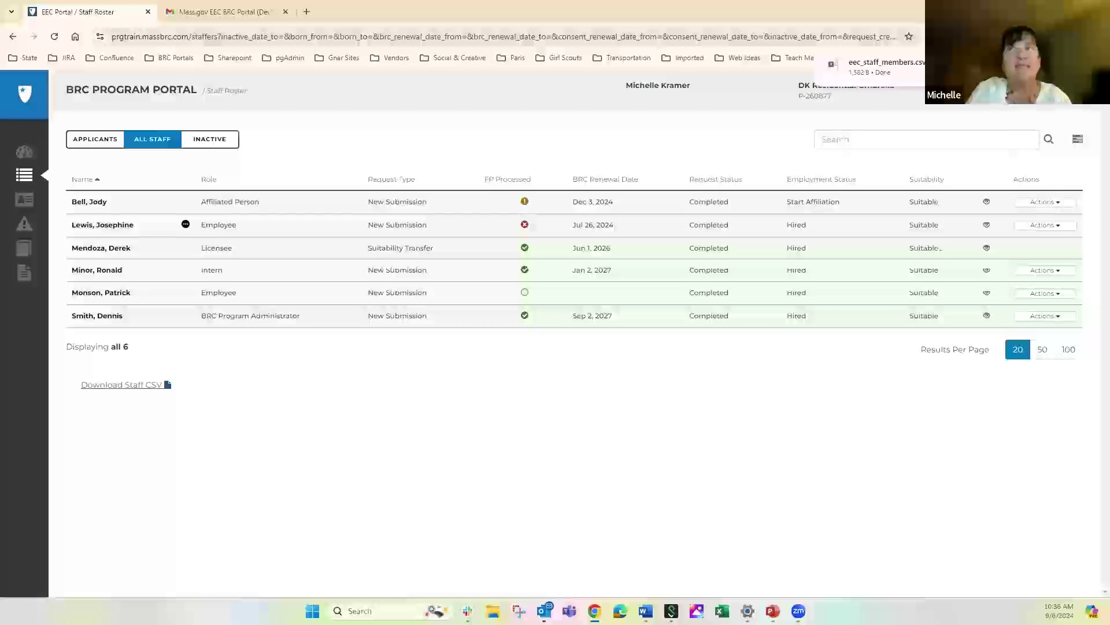
# Open the downloaded eec_staff_members.csv in Excel and select the whole sheet
pyautogui.click(884, 67)
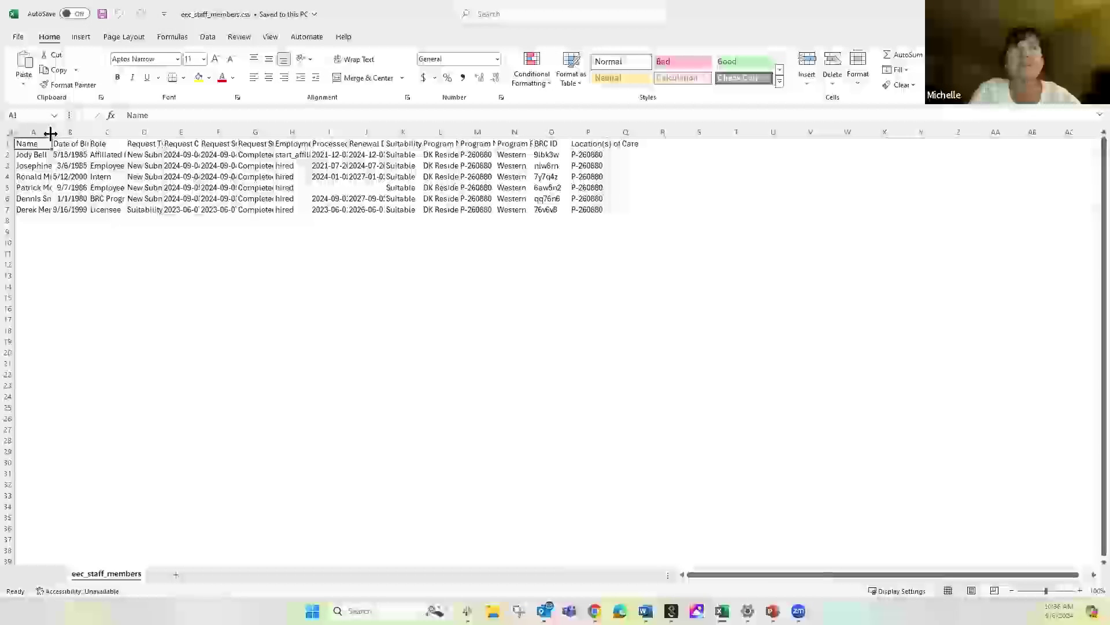
pyautogui.hotkey('ctrl', 'a')
# AutoFit every column of eec_staff_members.csv, then close the workbook without saving
pyautogui.moveTo(52, 132); pyautogui.dragTo(52, 133)
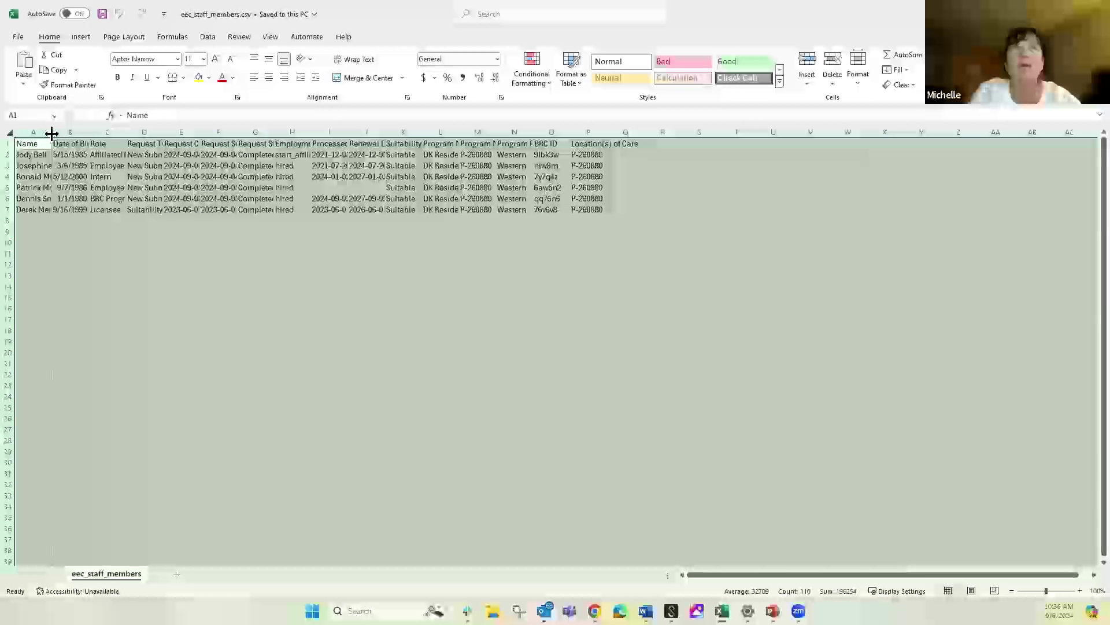
pyautogui.doubleClick(52, 132)
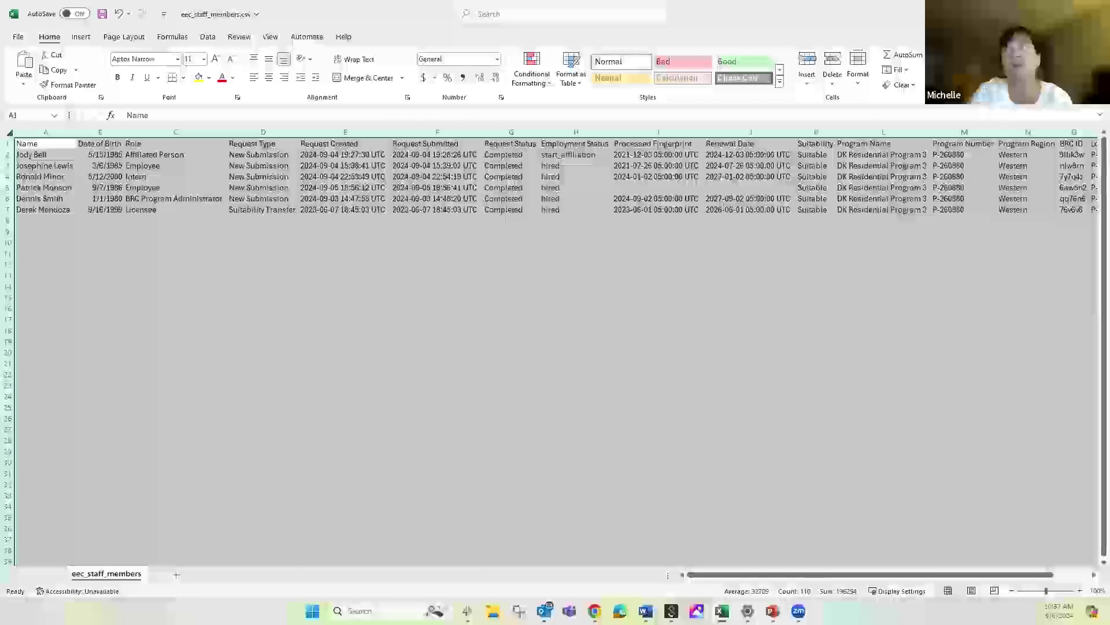
pyautogui.hotkey('ctrl', 'w')
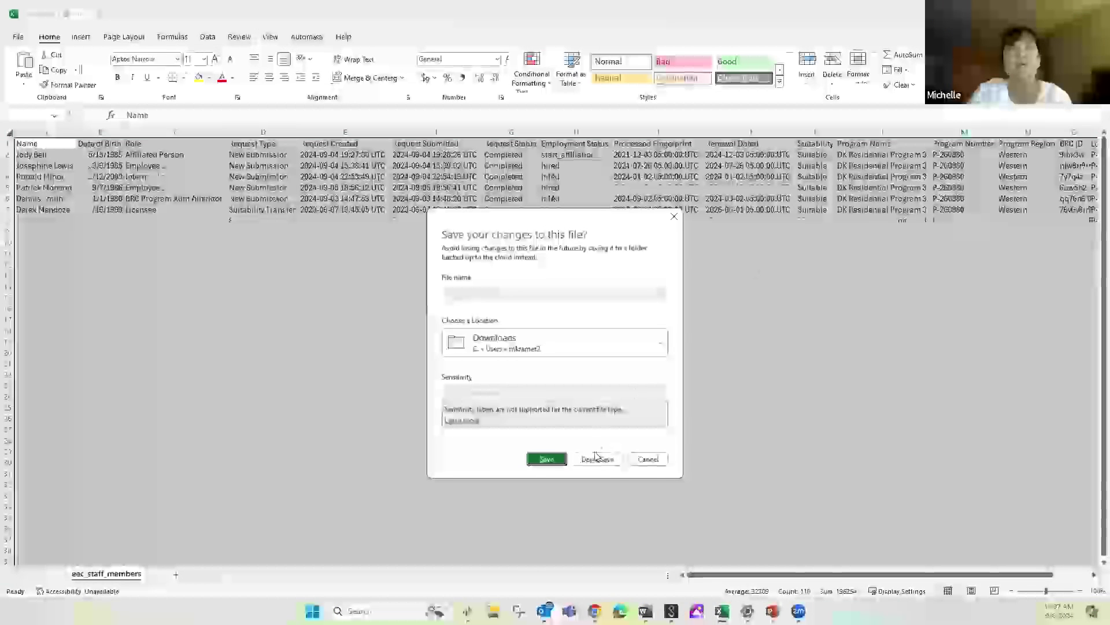
pyautogui.click(598, 460)
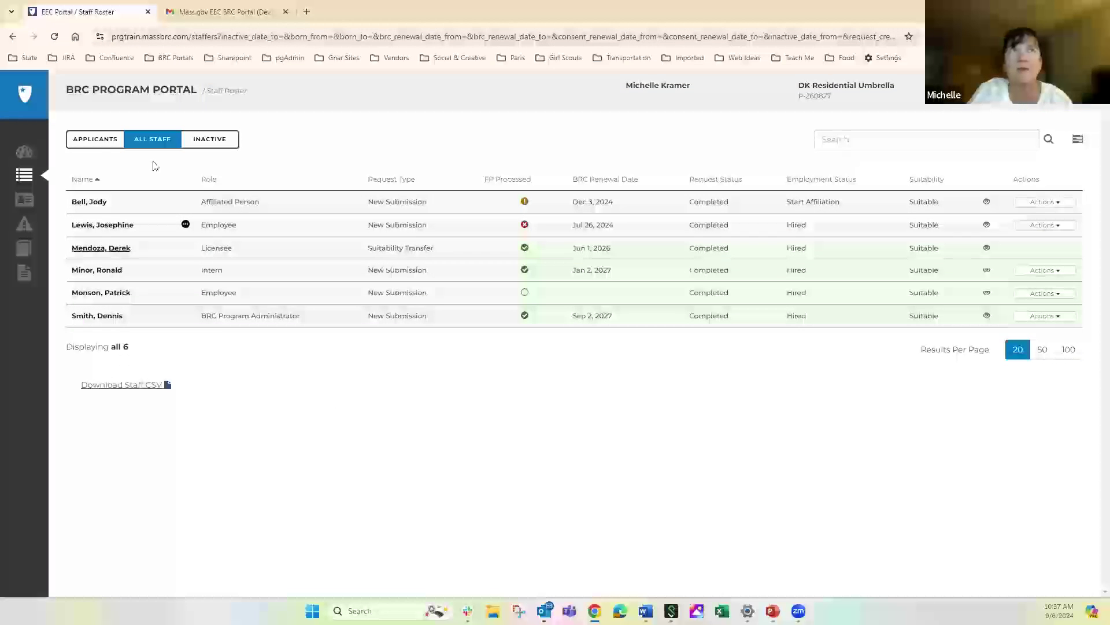
# Visit Applicants, return to All Staff, and open the BRC Program Administrator's staff record
pyautogui.click(89, 143)
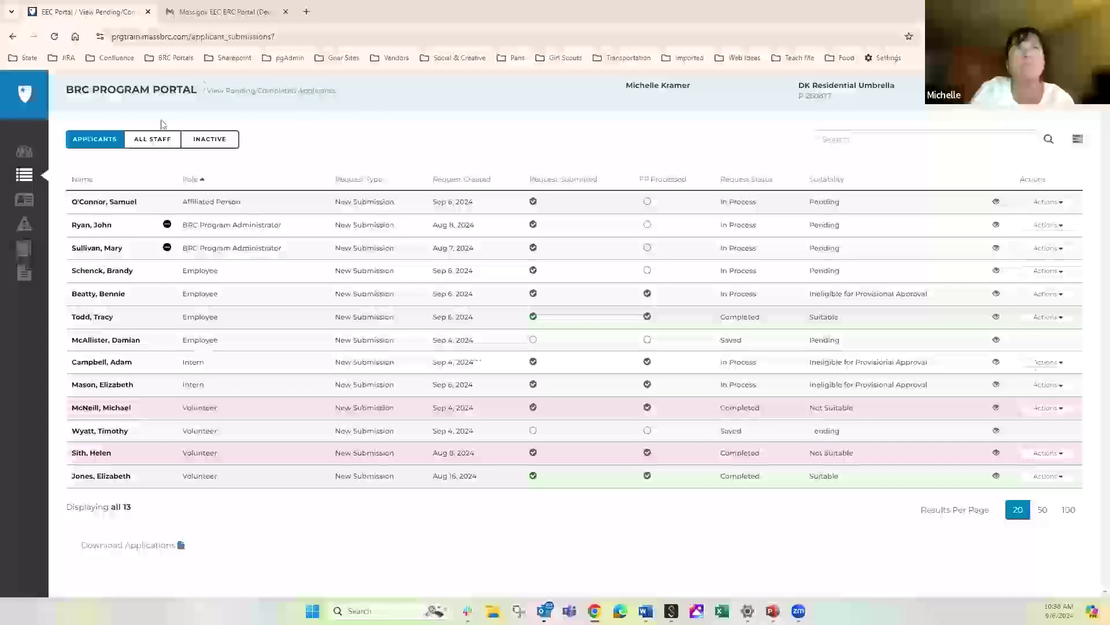
pyautogui.click(153, 143)
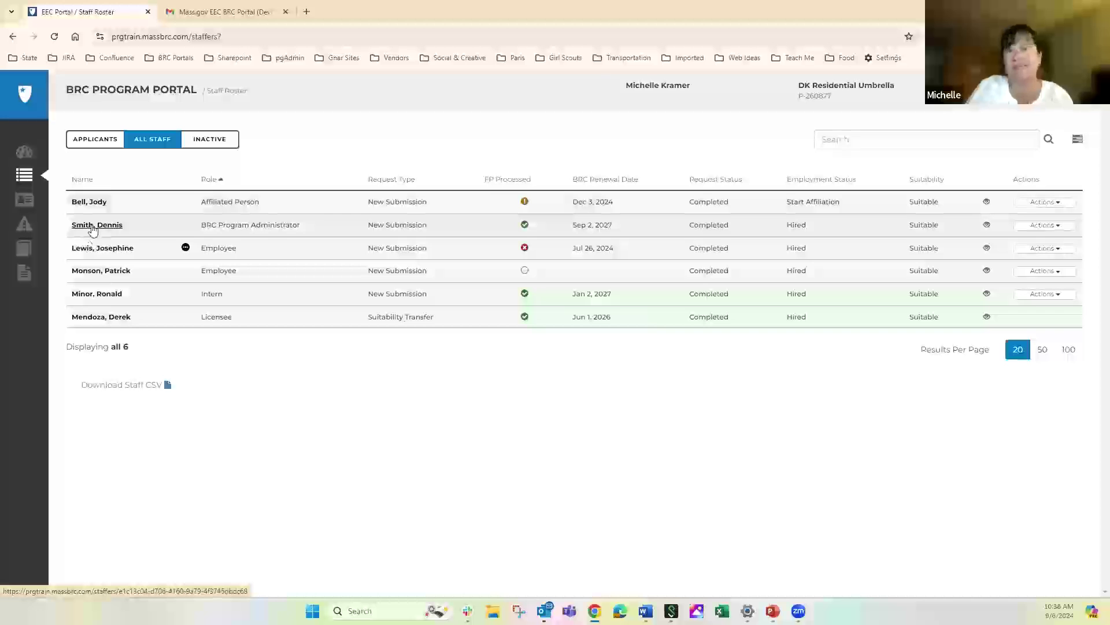
pyautogui.click(92, 225)
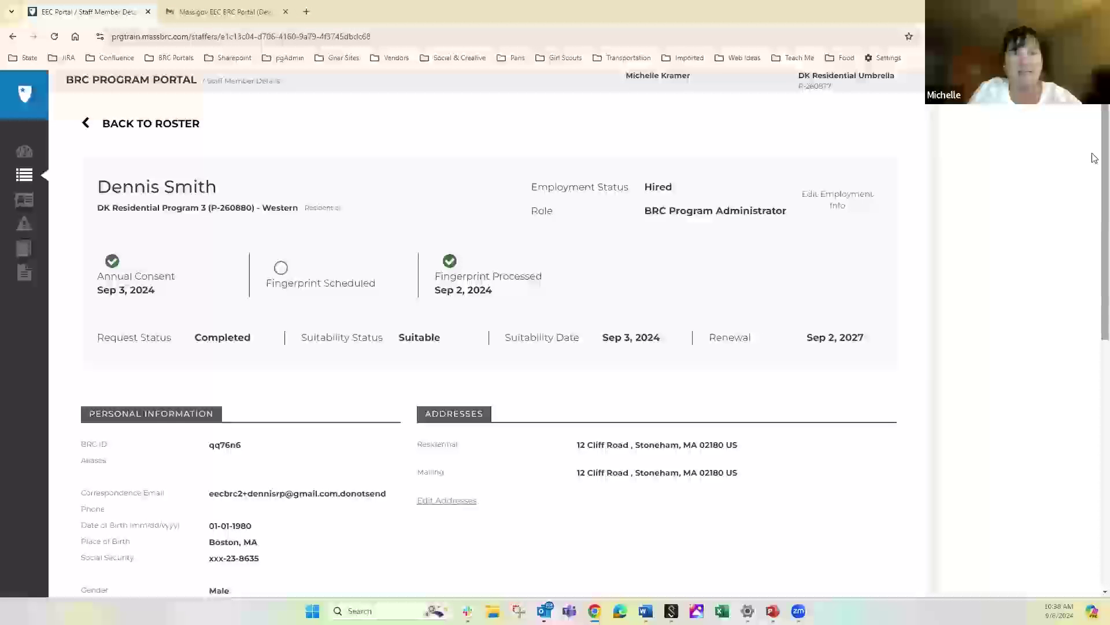
# Add DK Residential Program 2 (P-260879) - Southeast and Cape as a second location of care
pyautogui.scroll(-2, 1095, 231)
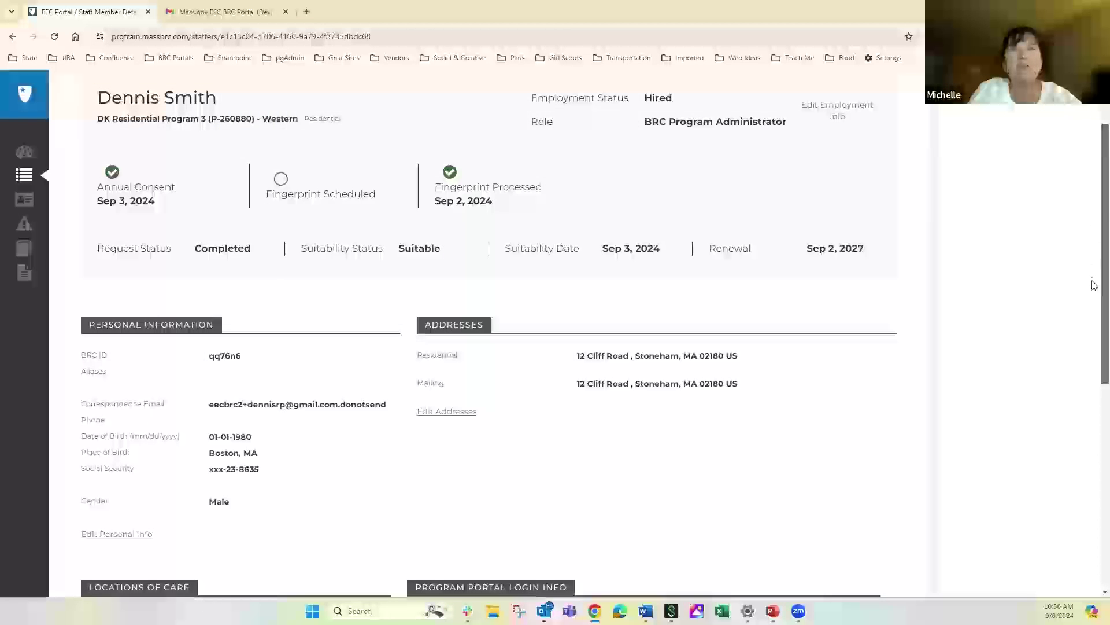
pyautogui.scroll(-4, 1093, 282)
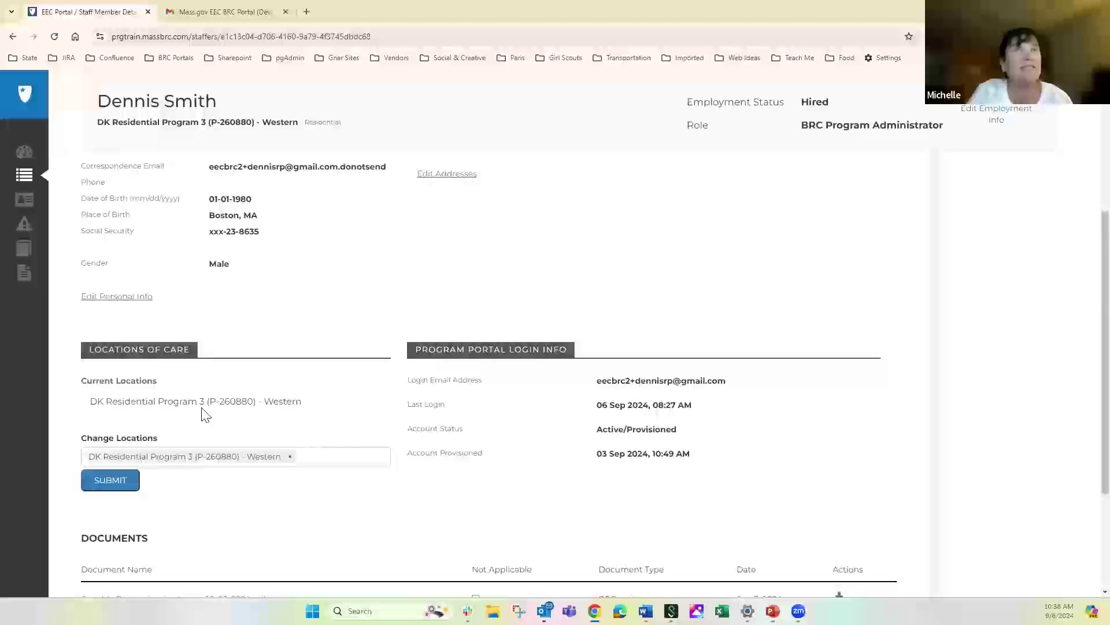
pyautogui.click(330, 461)
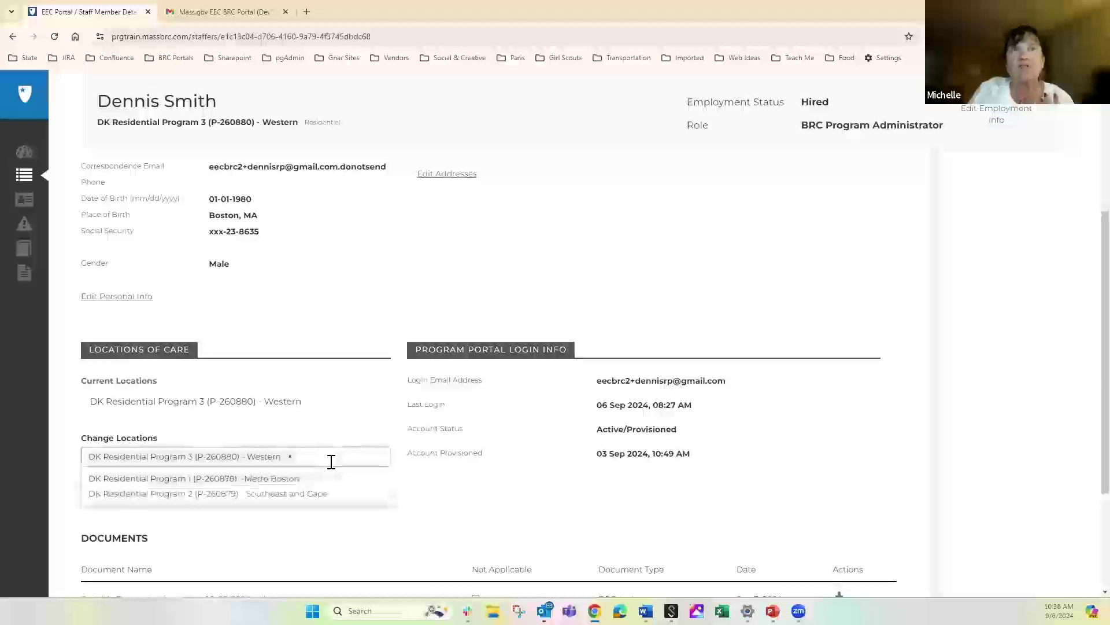
pyautogui.click(189, 495)
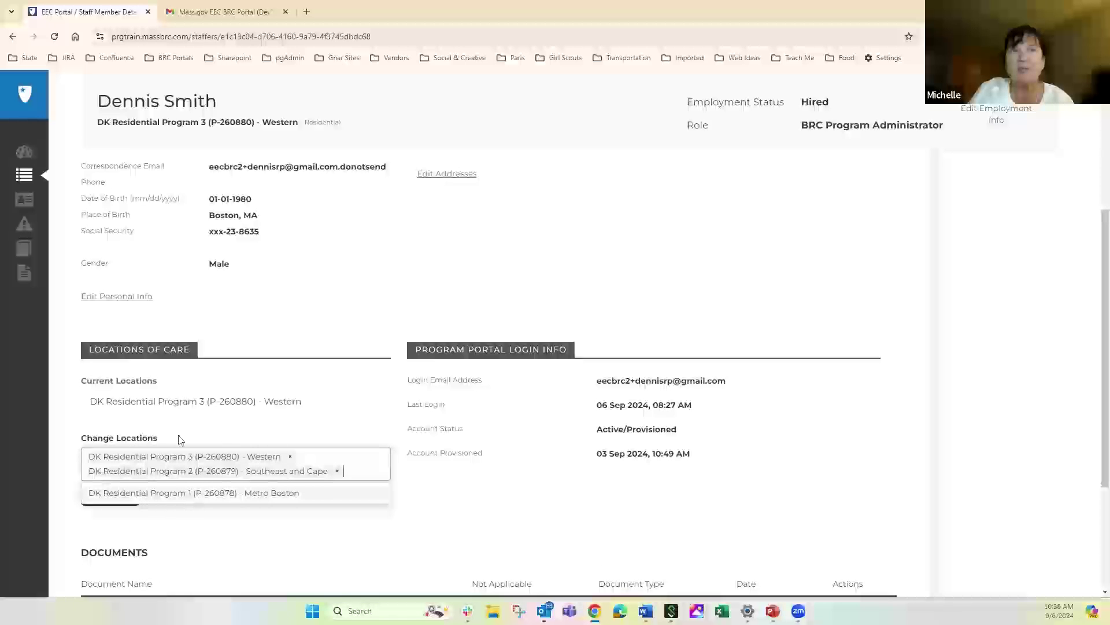
pyautogui.click(414, 489)
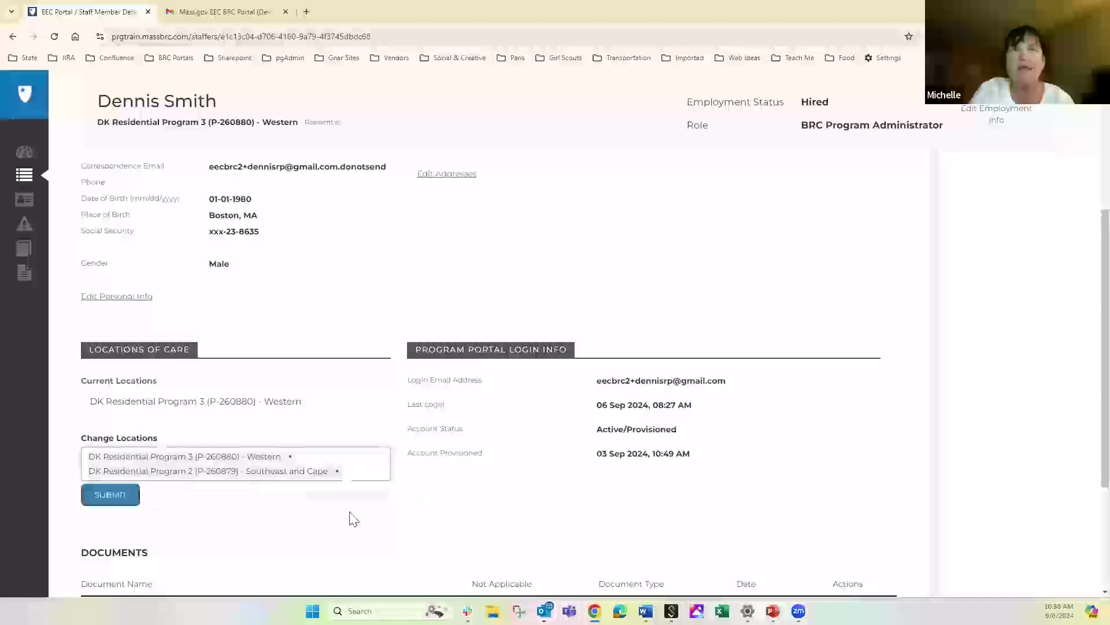
pyautogui.click(97, 496)
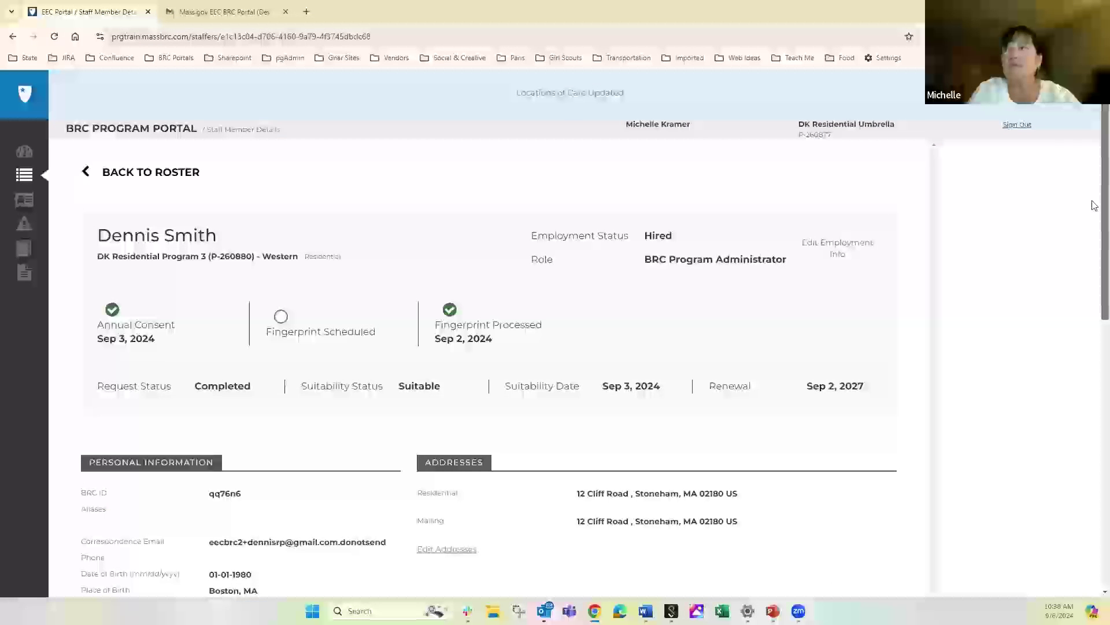
pyautogui.scroll(-10, 1060, 427)
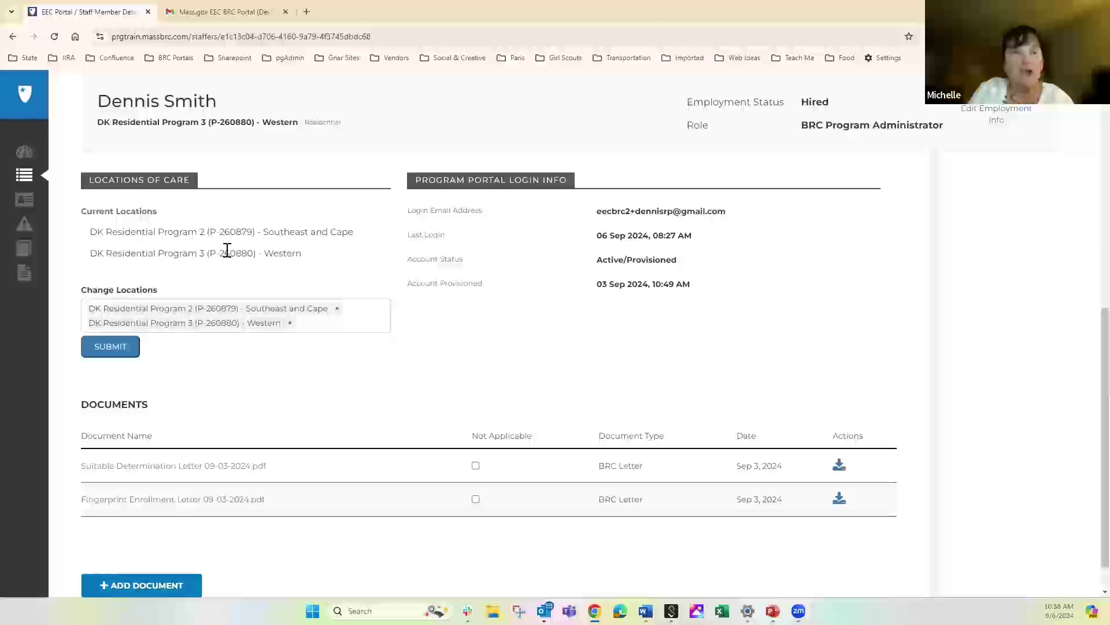
# Remove Program 3 and save DK Residential Program 2 (P-260879) as the only location, then go to PowerPoint
pyautogui.click(288, 324)
pyautogui.click(369, 392)
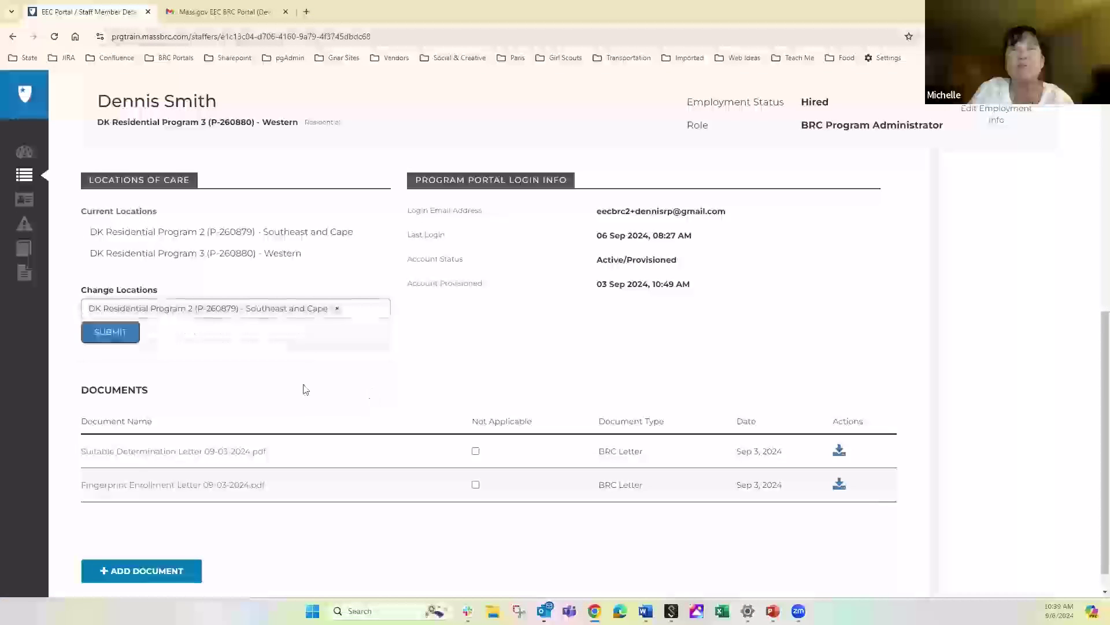
pyautogui.click(118, 336)
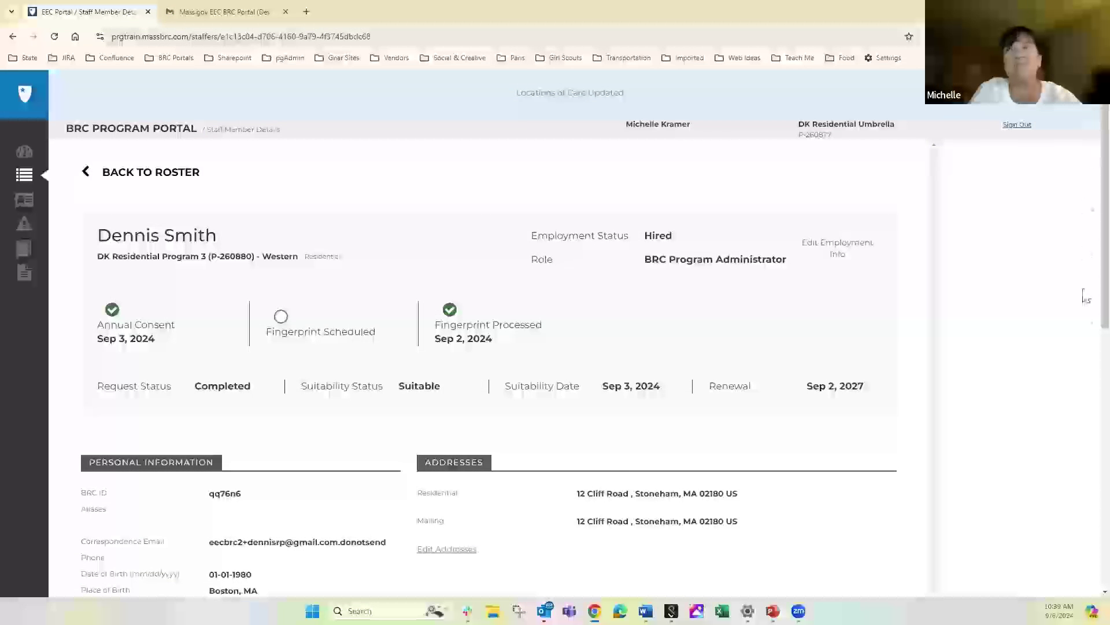
pyautogui.scroll(-7, 1084, 312)
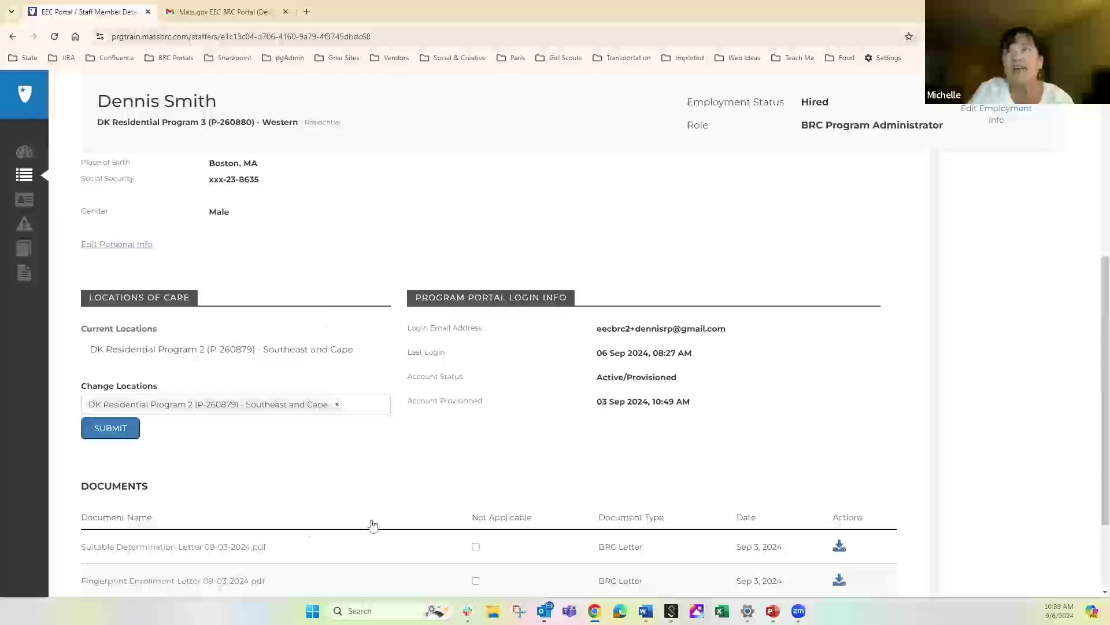
pyautogui.click(772, 611)
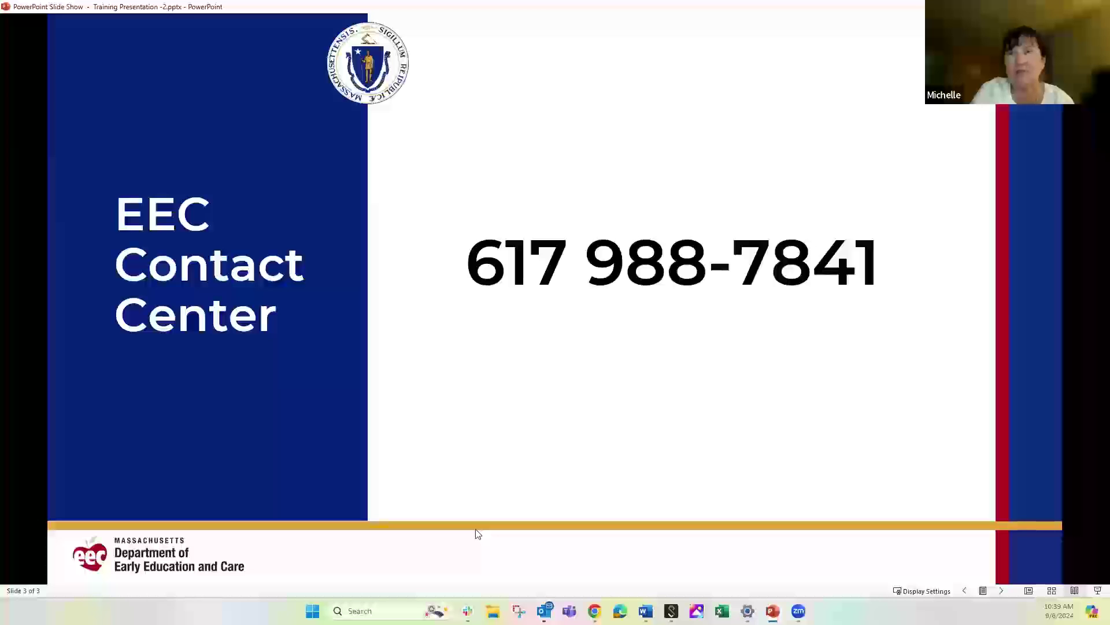